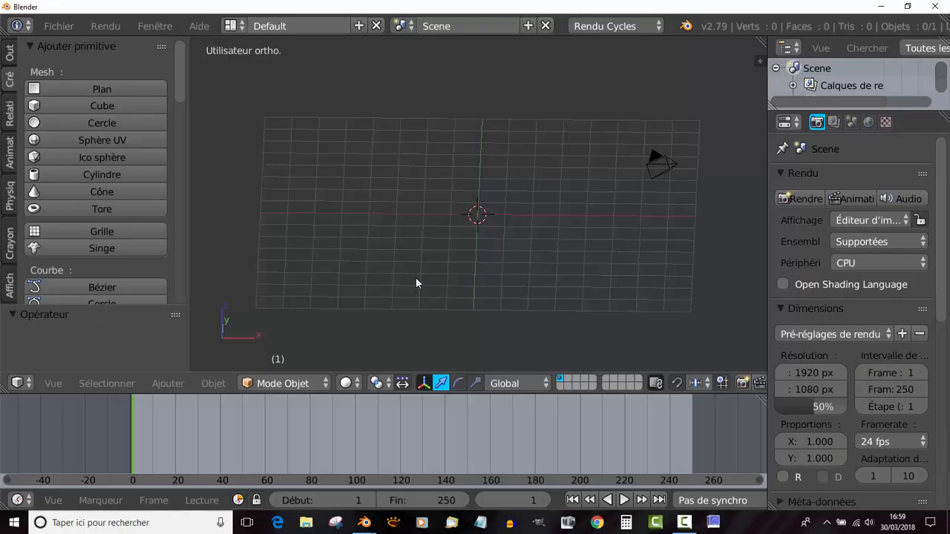
Add an icosphere at the centre of the scene and set its subdivisions to 5
left_click(80, 158)
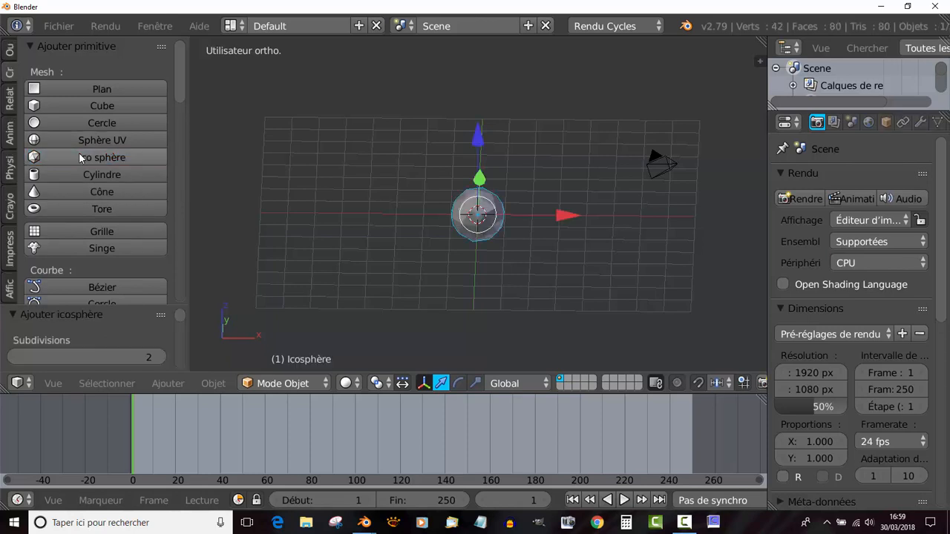
scroll(378, 330, "up", 4)
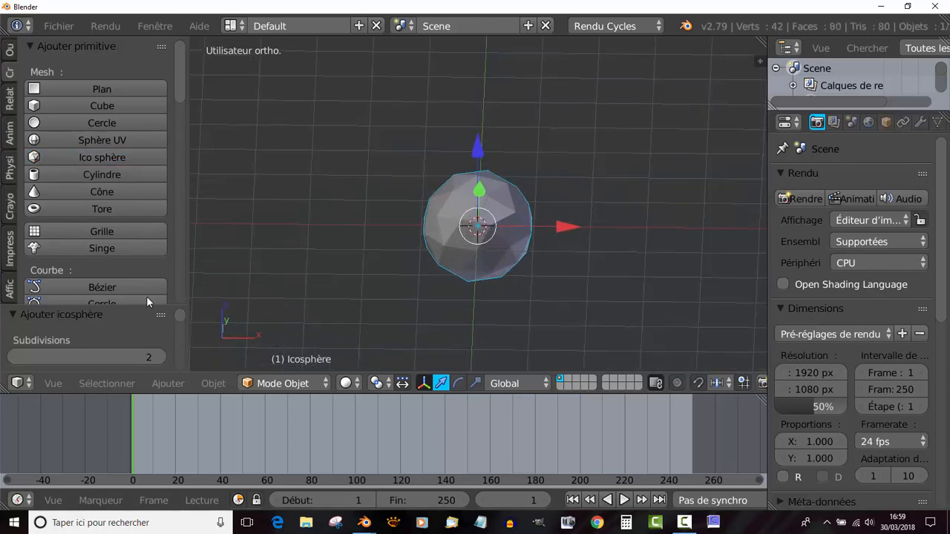
left_click_drag(151, 310, 177, 123)
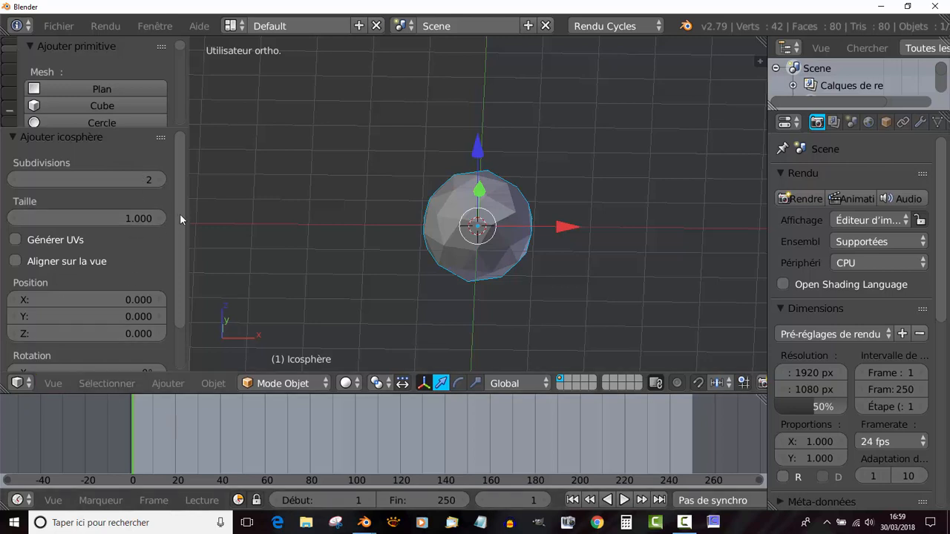
left_click_drag(180, 218, 181, 262)
scroll(179, 287, "up", 3)
left_click(149, 178)
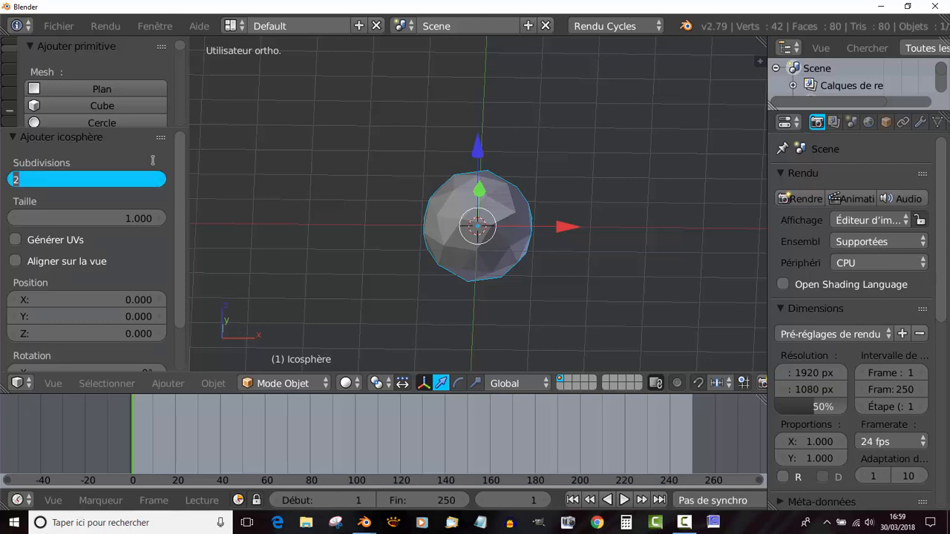
type("5")
key("Return")
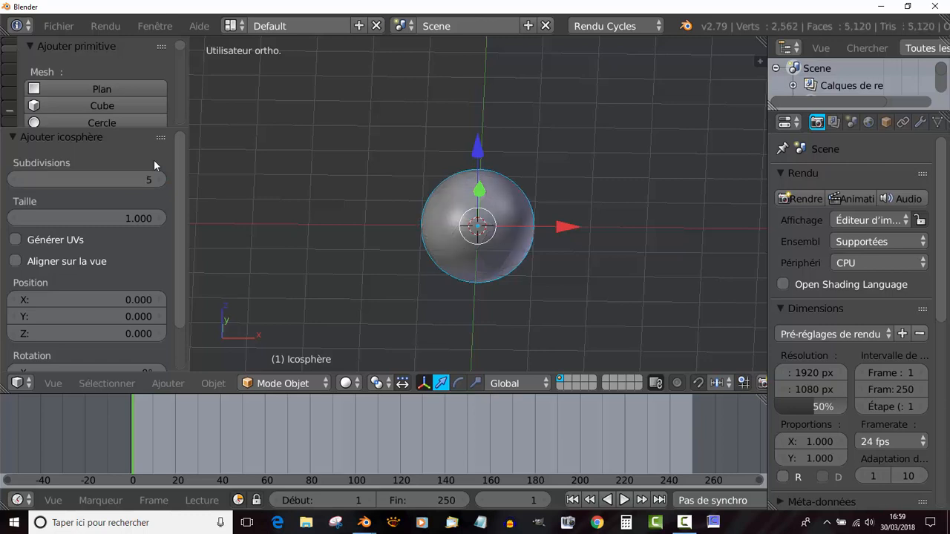
Add a Subdivision Surface modifier to the icosphere
scroll(523, 304, "up", 3)
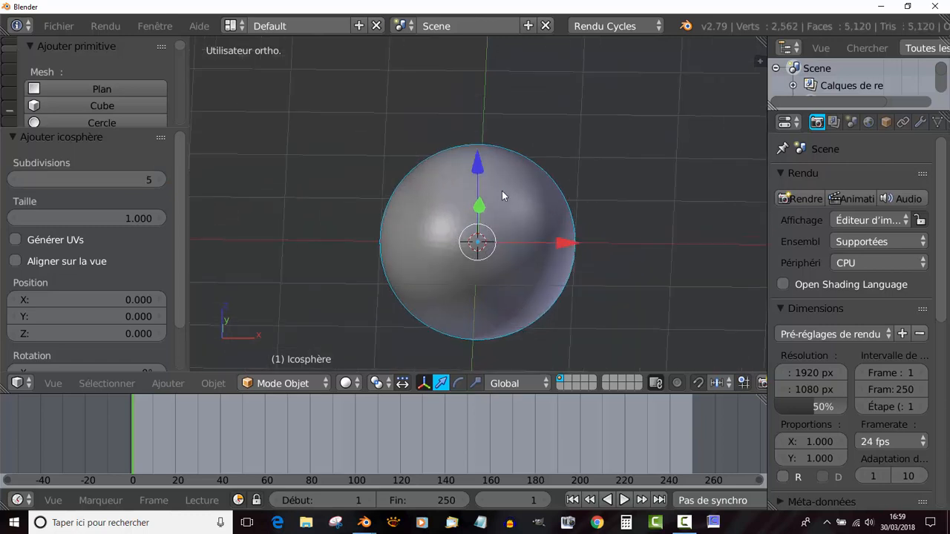
left_click(920, 122)
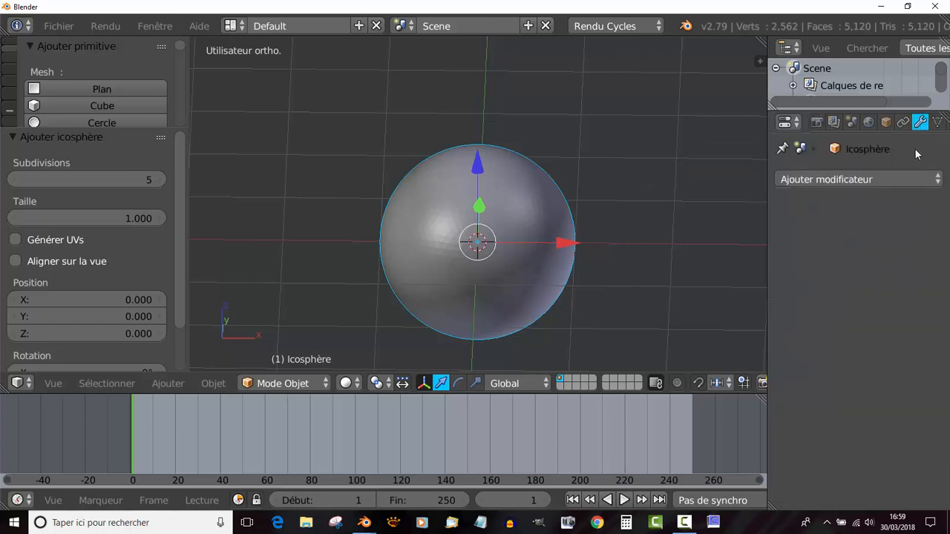
left_click(874, 181)
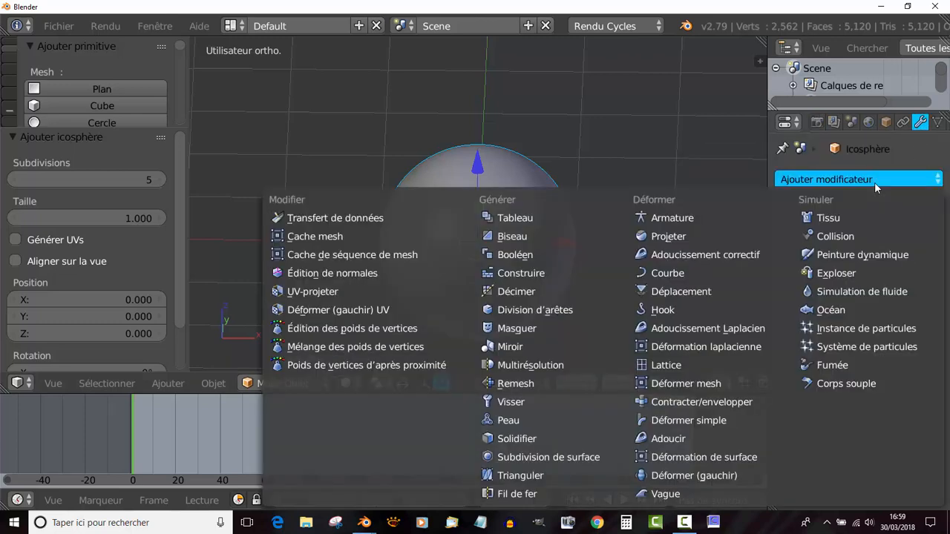
left_click(546, 458)
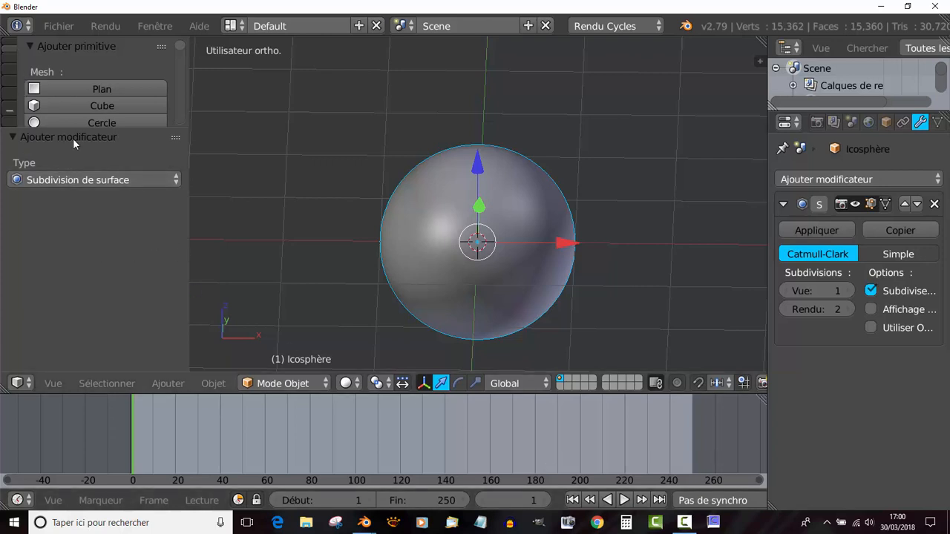
Apply smooth shading to the icosphere
left_click_drag(75, 127, 70, 345)
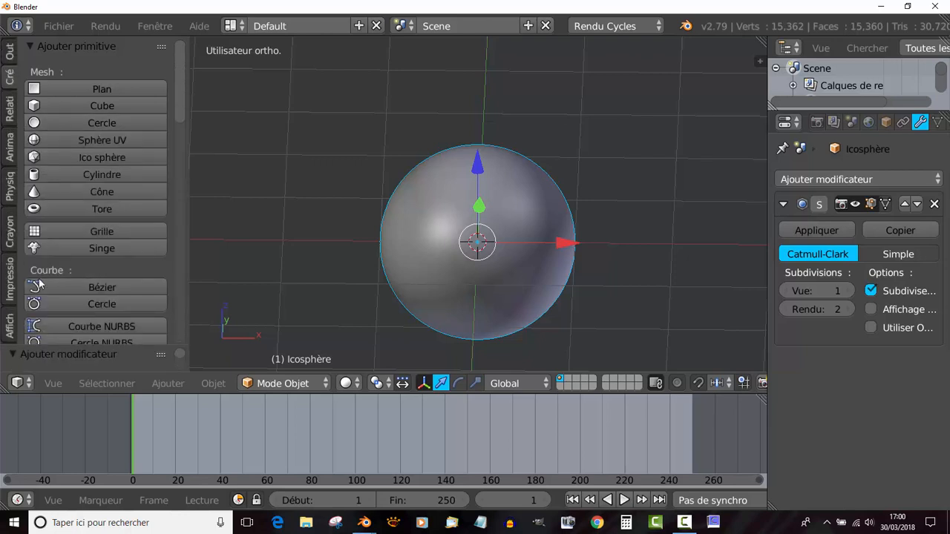
left_click(9, 55)
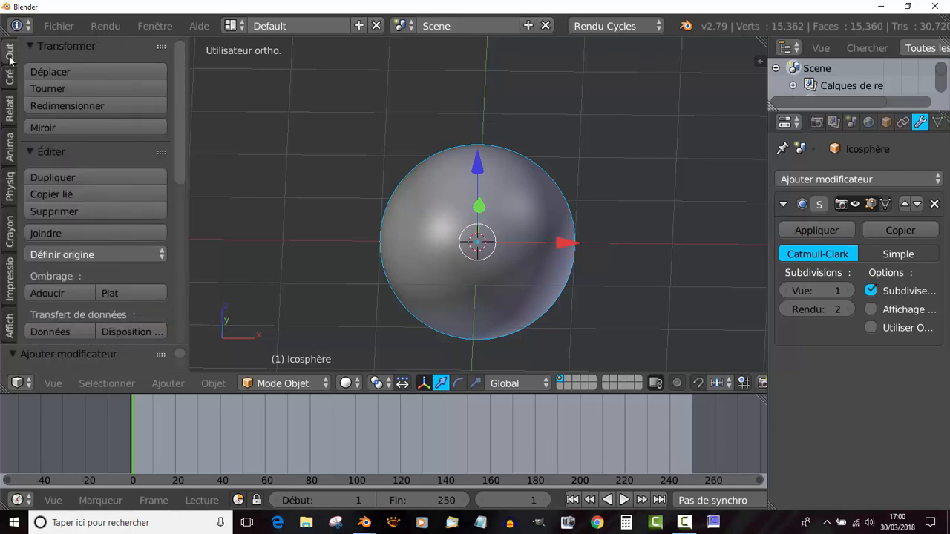
left_click(45, 294)
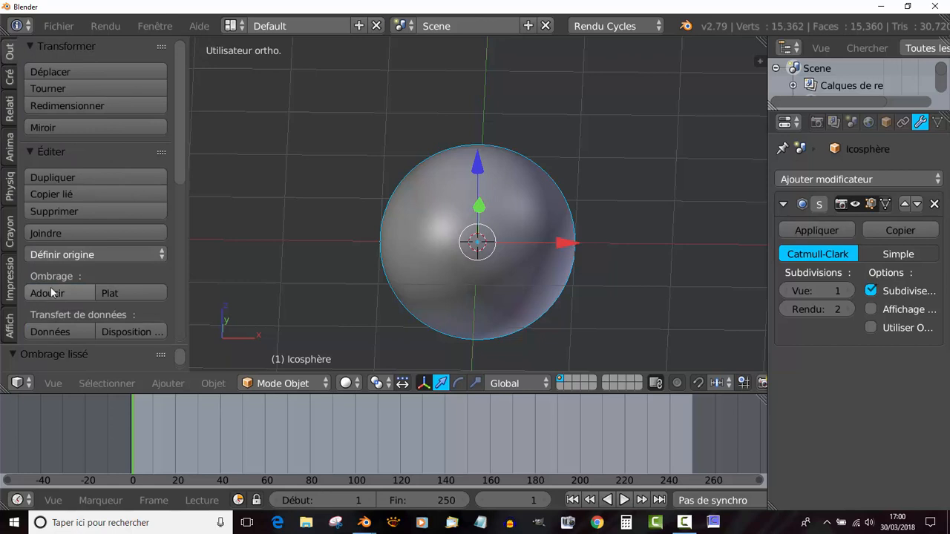
Enlarge the 3D view by shrinking the timeline and the properties area, with the sphere centred in it
left_click_drag(505, 394, 491, 491)
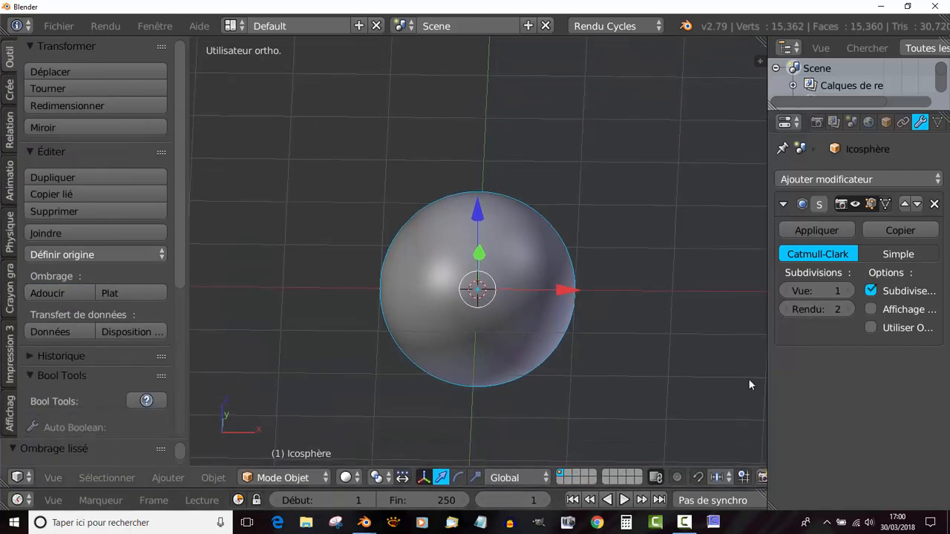
left_click_drag(768, 388, 816, 385)
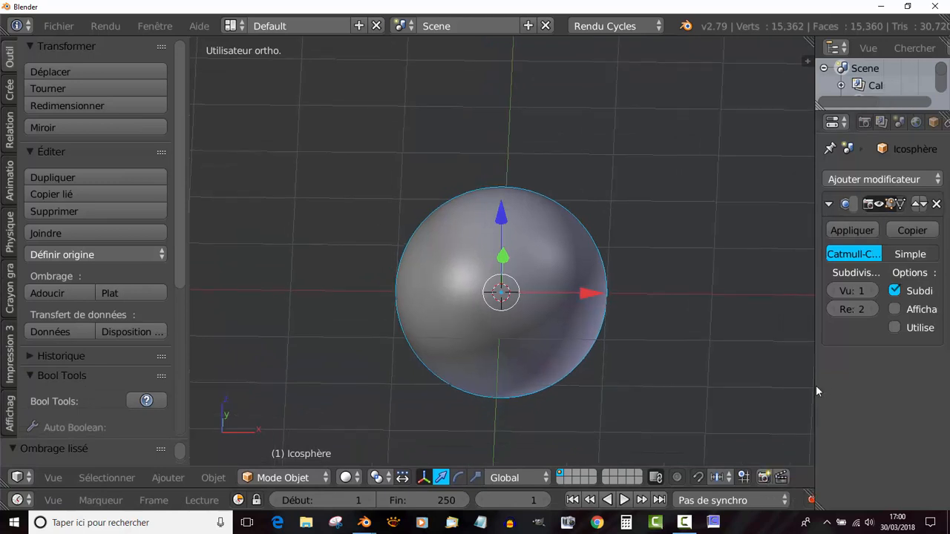
scroll(728, 377, "up", 1)
middle_click_drag(694, 353, 668, 309, "shift")
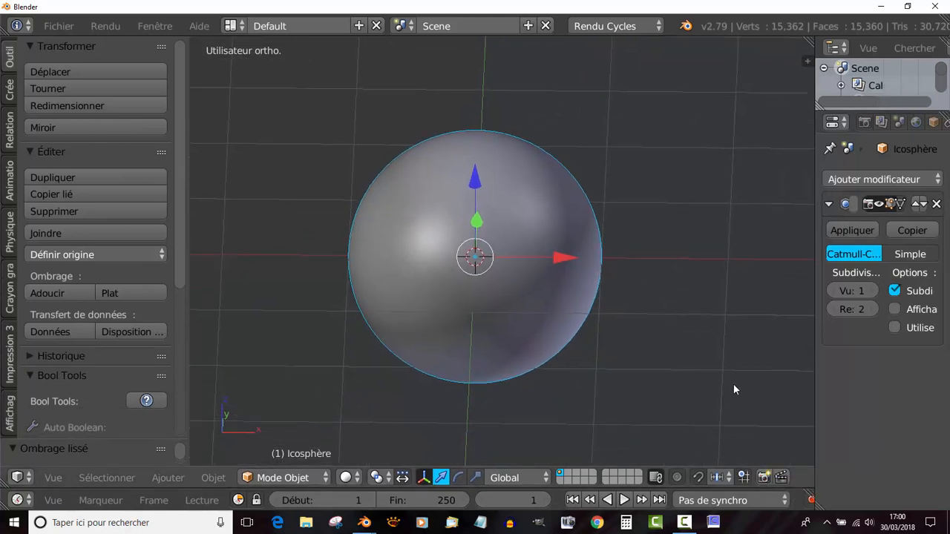
Switch the icosphere to Edit Mode and select only one vertex where five edges meet
key("Tab")
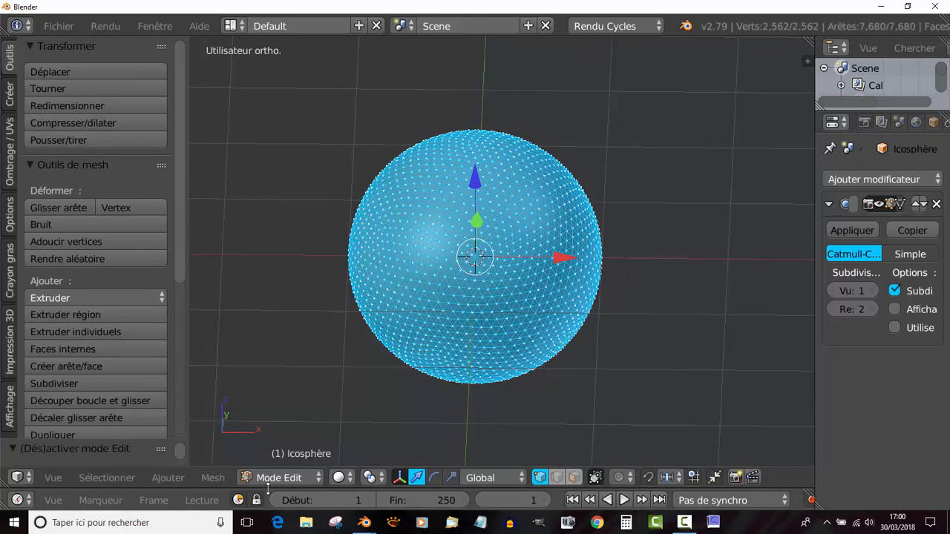
scroll(598, 388, "up", 3)
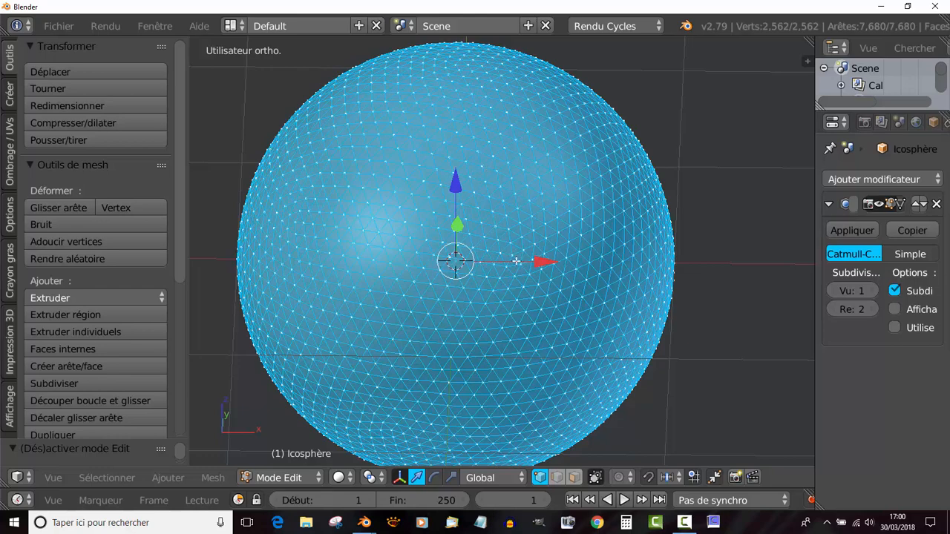
scroll(516, 260, "up", 3)
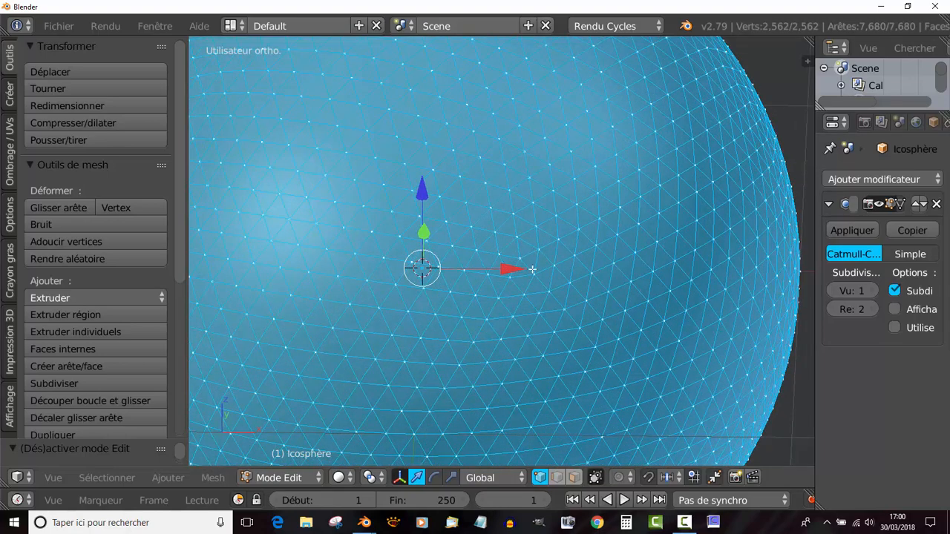
right_click(519, 256)
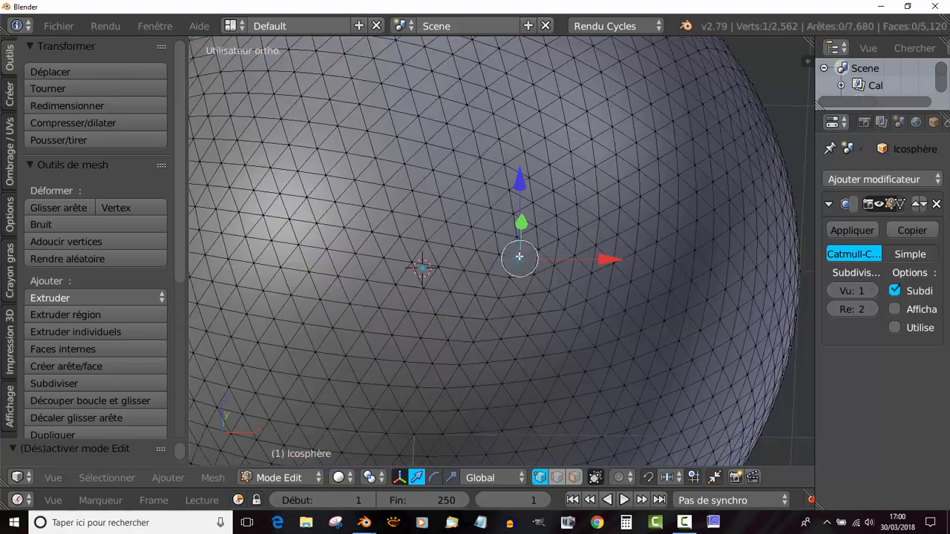
scroll(551, 364, "up", 5)
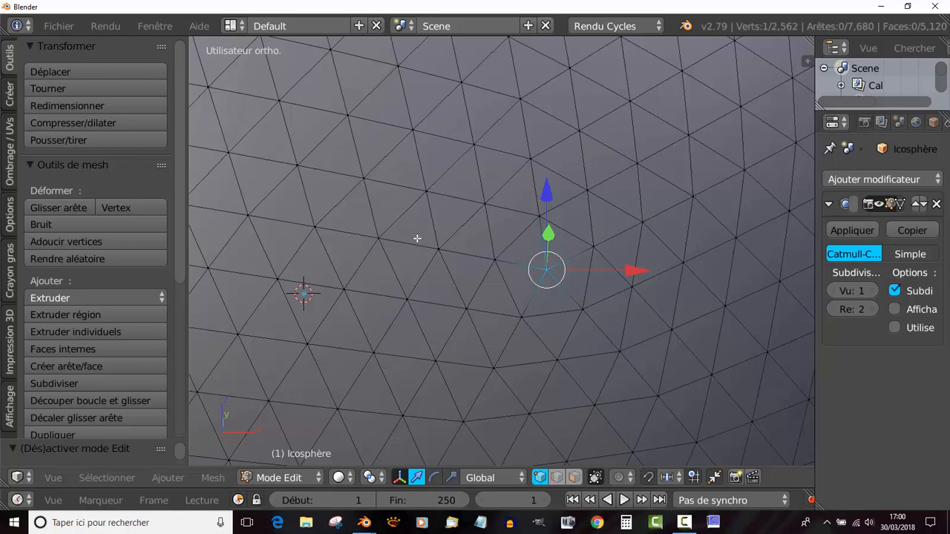
Extend the selection to all similar vertices by number of adjacent faces
scroll(569, 315, "down", 5)
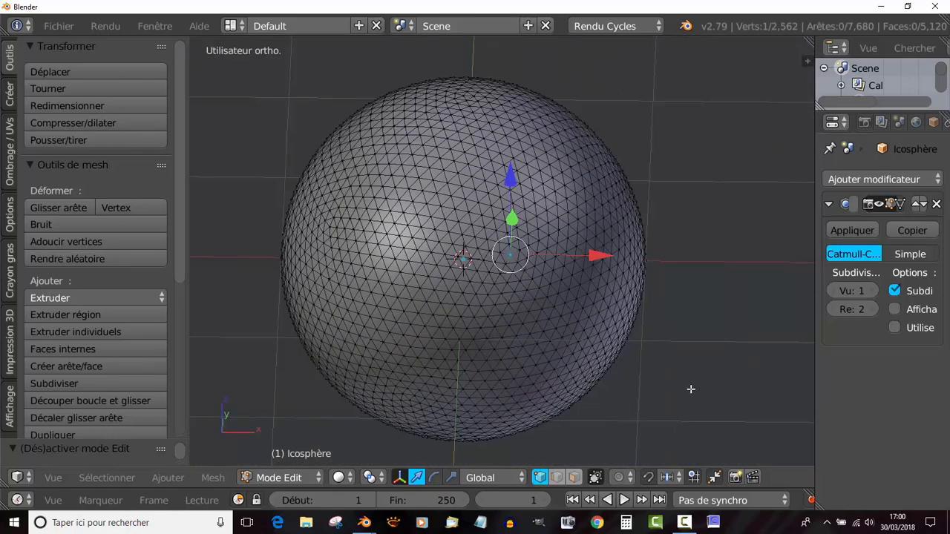
middle_click_drag(689, 390, 681, 374, "shift")
scroll(681, 374, "up", 2)
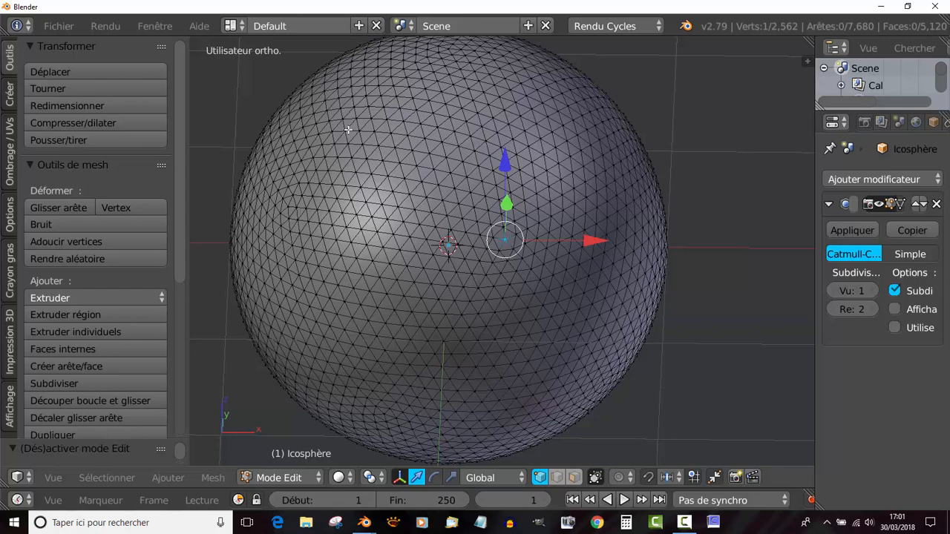
scroll(706, 365, "down", 2)
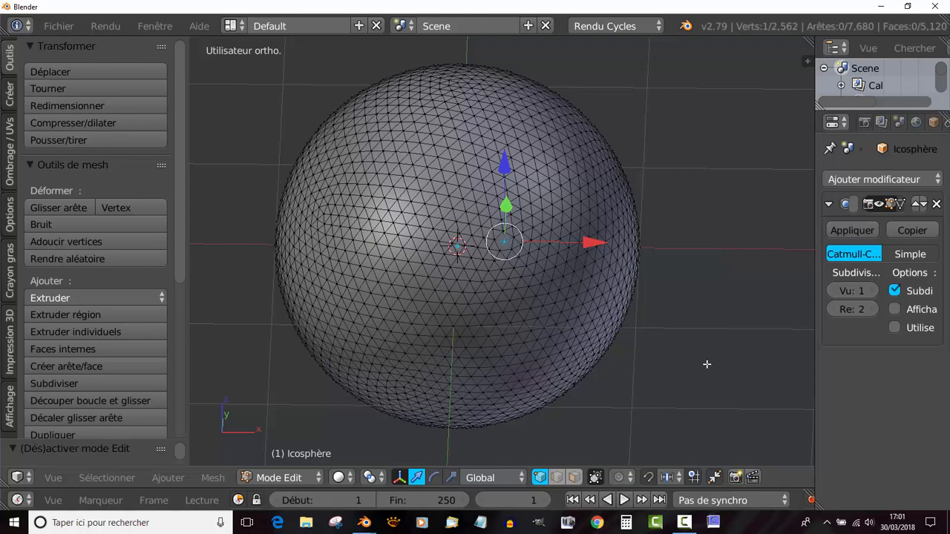
key("shift+g")
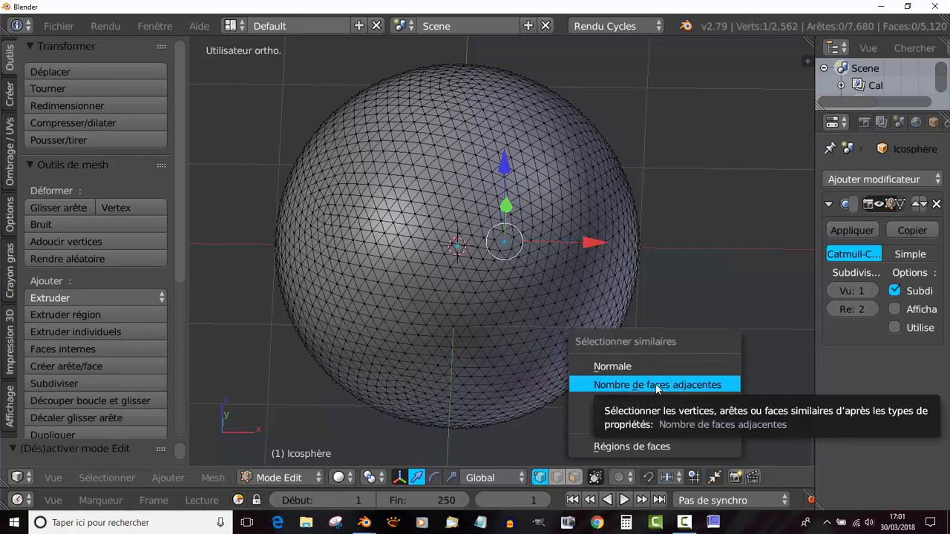
left_click(656, 386)
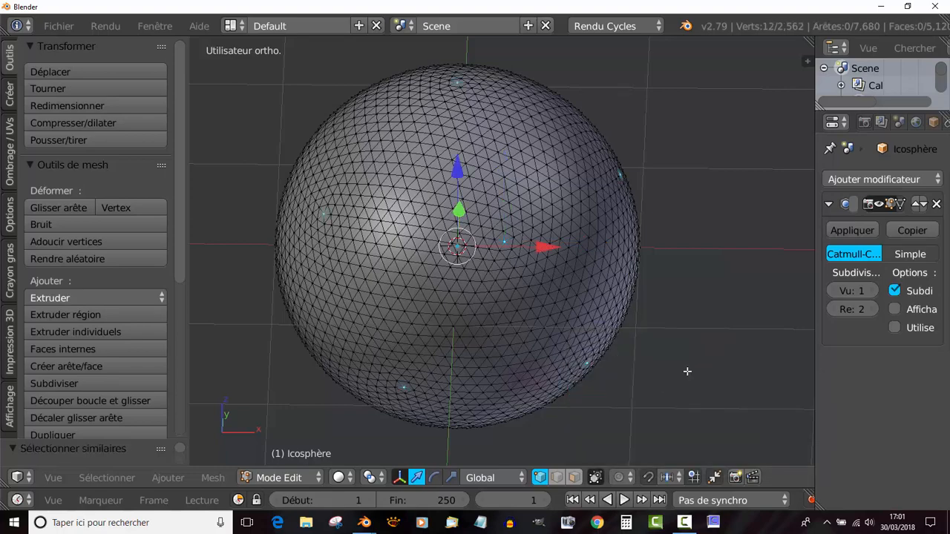
Examine the selected vertices and their five-edge pattern from several sides of the sphere
middle_click_drag(690, 371, 558, 377)
scroll(558, 377, "up", 4)
scroll(553, 320, "up", 4)
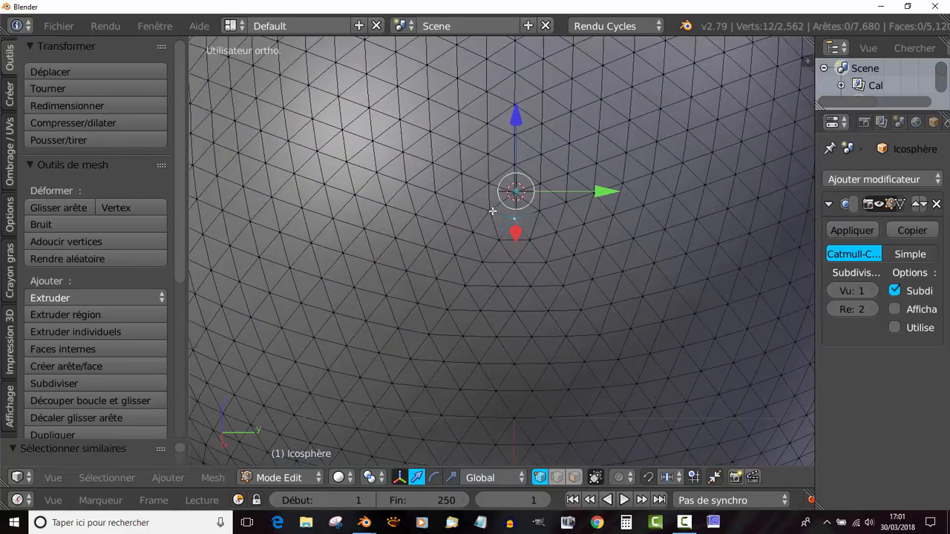
scroll(508, 215, "down", 5)
middle_click_drag(526, 301, 569, 356)
middle_click_drag(623, 297, 740, 338)
scroll(668, 348, "down", 3)
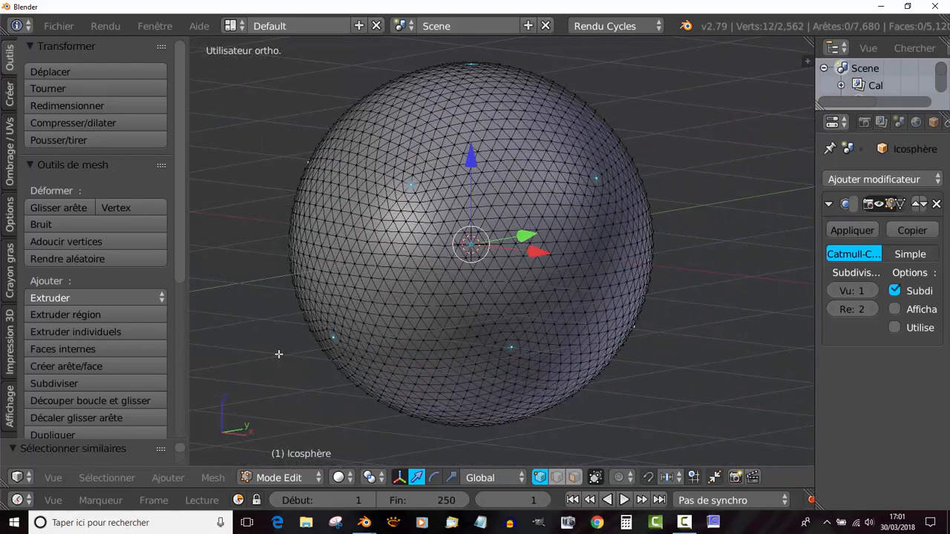
Narrow the tool shelf to give the 3D view more room around the sphere
left_click_drag(186, 328, 96, 331)
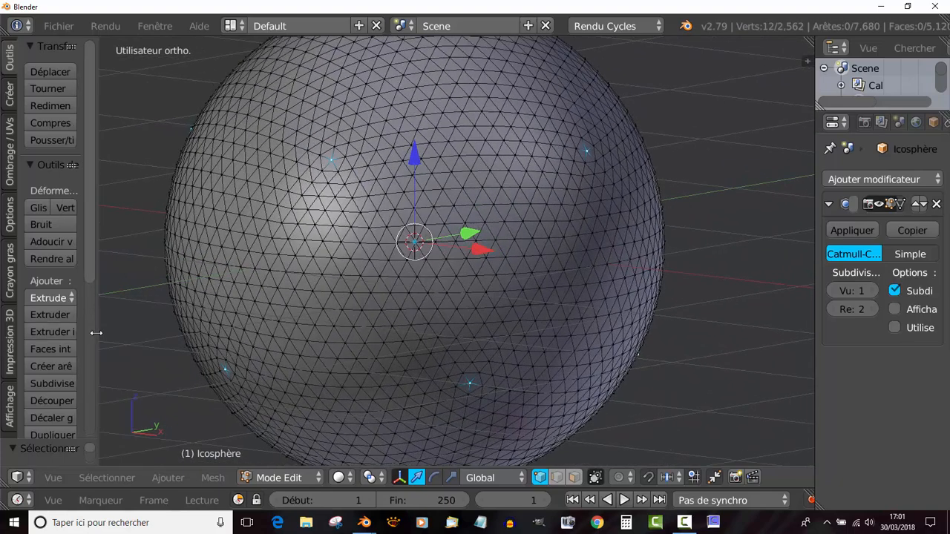
scroll(147, 328, "down", 2)
scroll(148, 328, "down", 1)
middle_click_drag(288, 380, 289, 363)
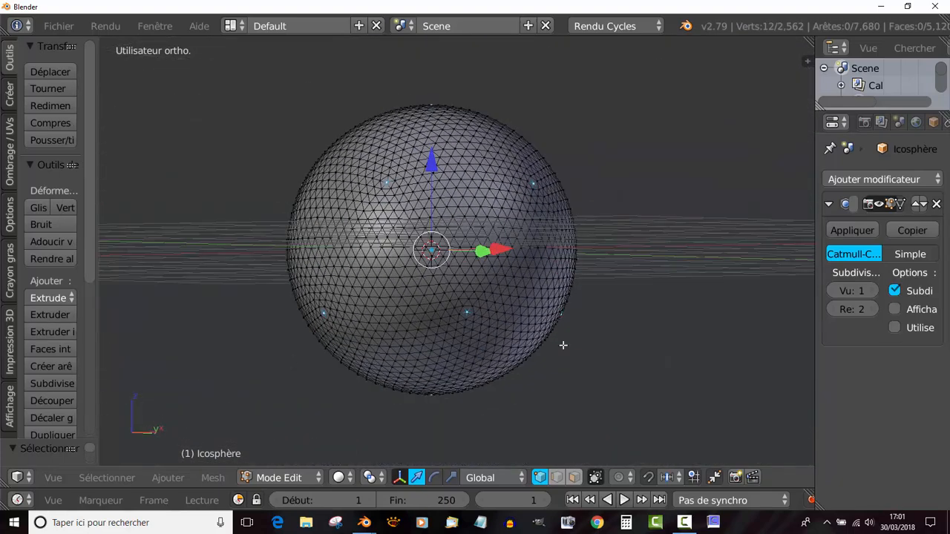
scroll(625, 345, "up", 2)
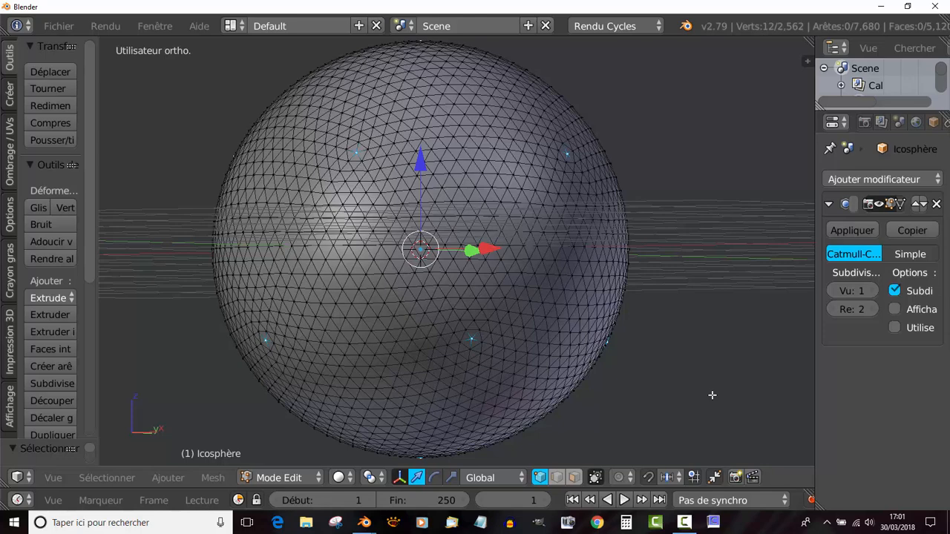
Grow the vertex selection five times so that it forms large pentagons around the sphere
key("ctrl+KP_Add")
key("ctrl+KP_Add")
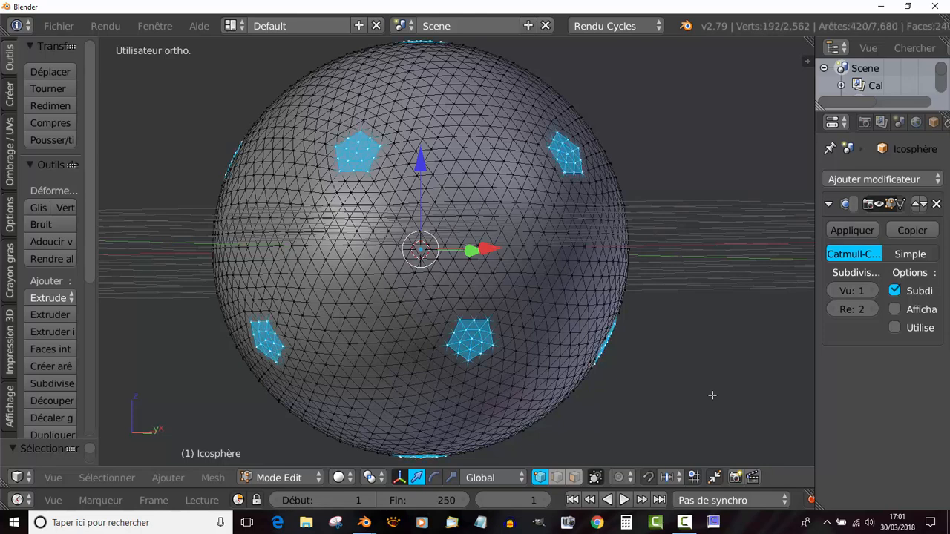
key("ctrl+KP_Add")
key("ctrl+KP_Add")
key("ctrl+KP_Add")
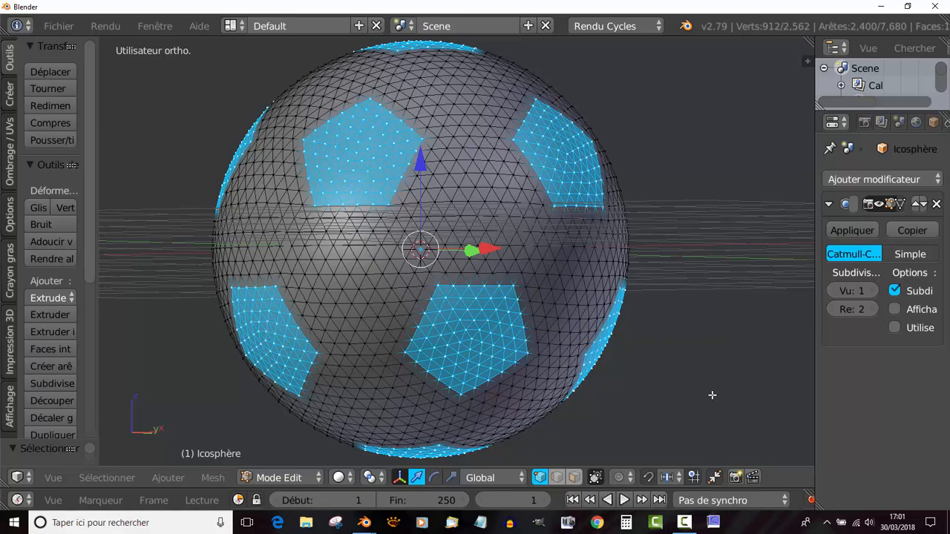
middle_click_drag(706, 328, 597, 349)
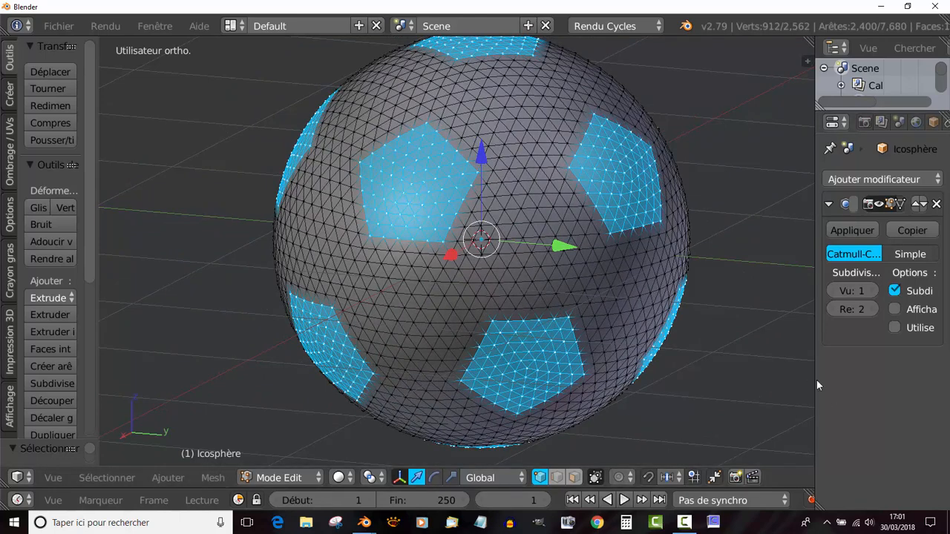
Create a first material on the icosphere, and add a second material slot with its own new material
left_click_drag(814, 382, 722, 380)
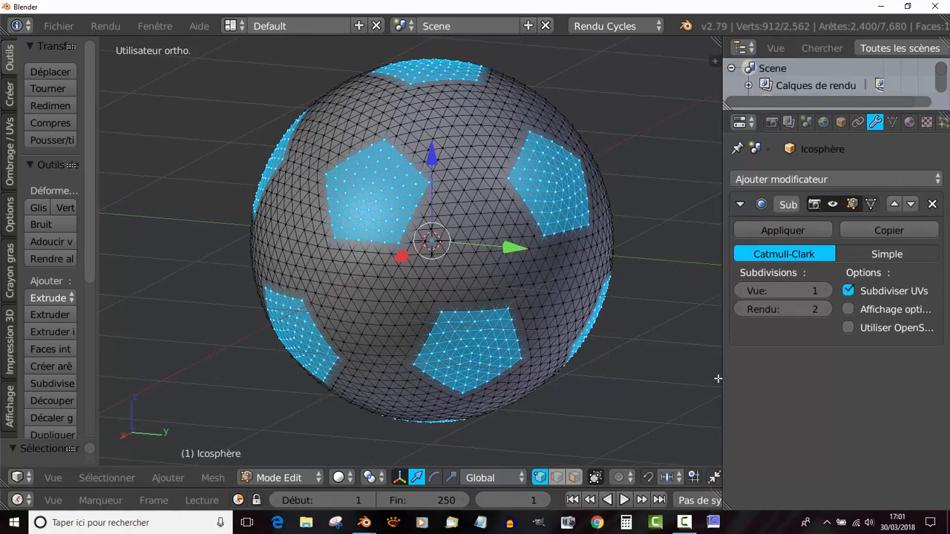
left_click(909, 124)
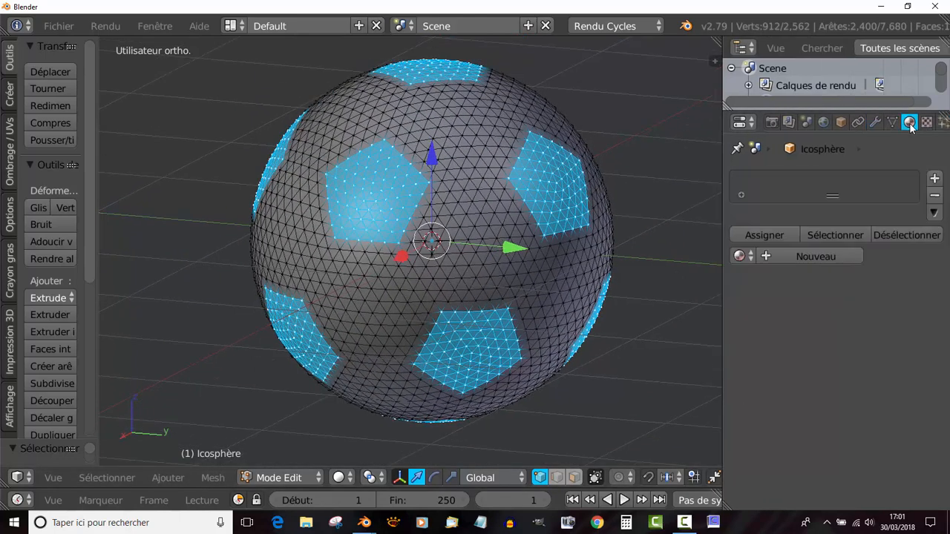
left_click(815, 256)
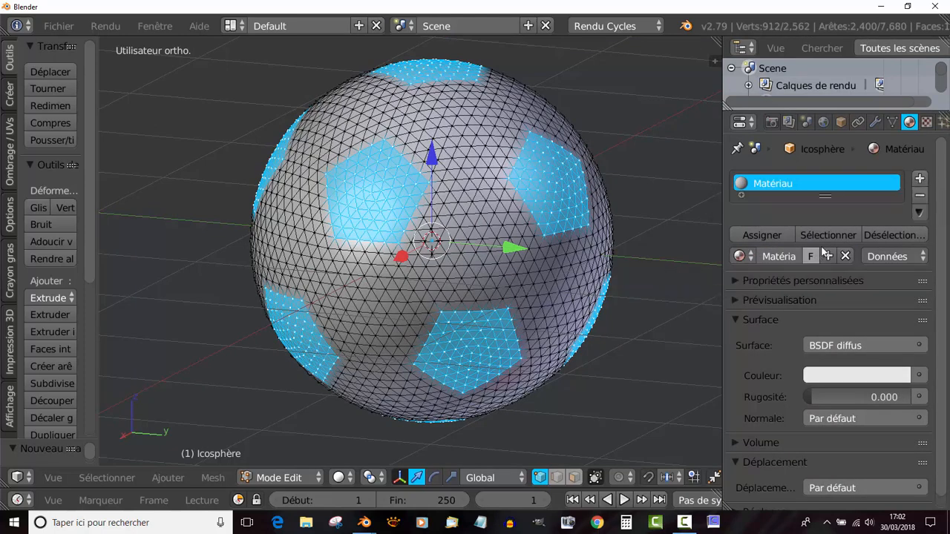
left_click(921, 180)
left_click(821, 296)
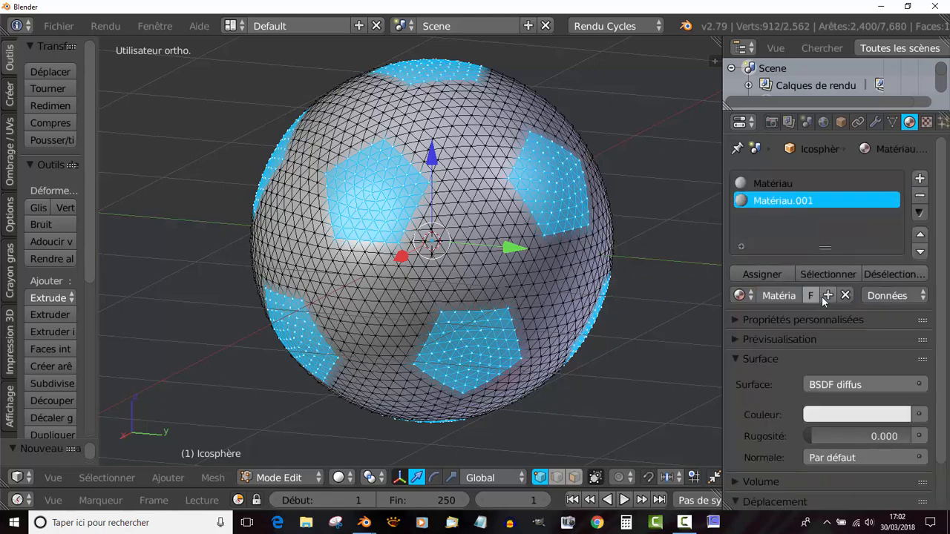
Set the second material's surface to BSDF guidé and darken its base colour to black
left_click(863, 388)
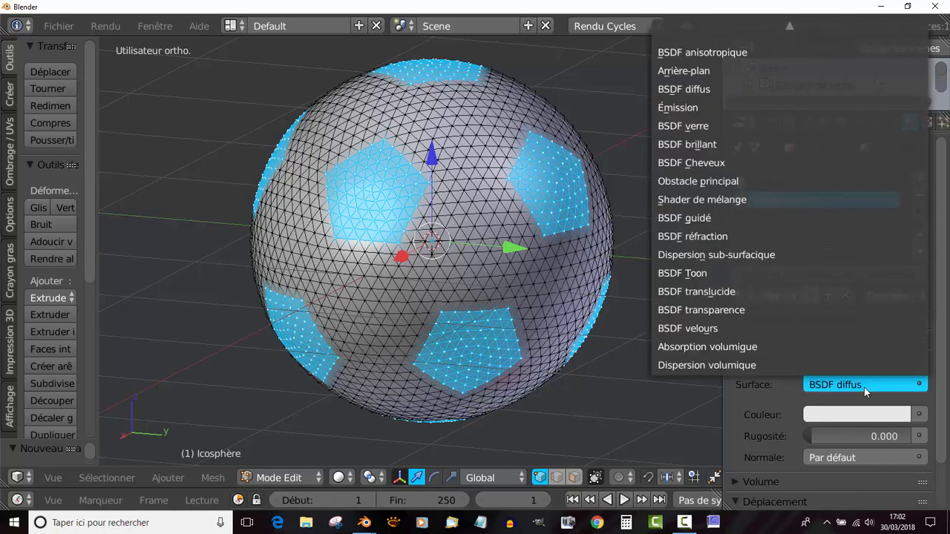
left_click(701, 220)
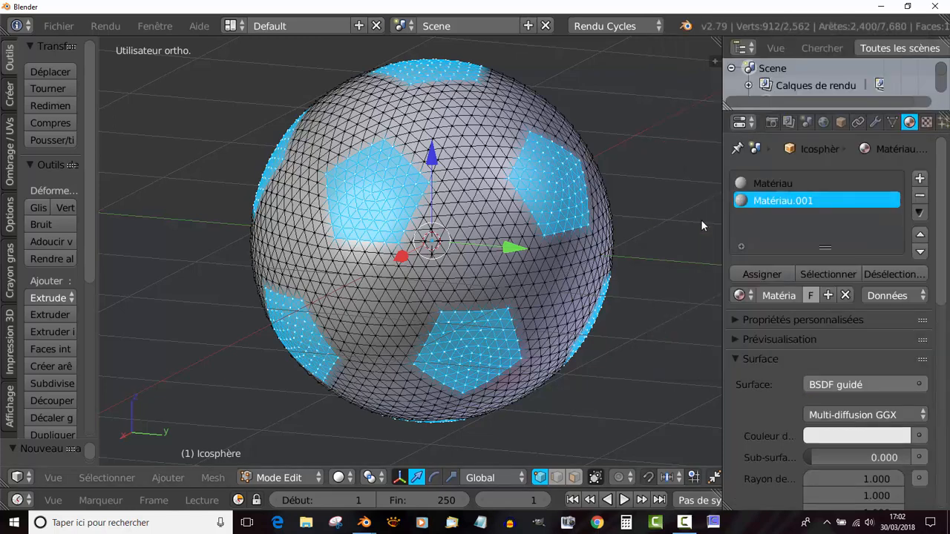
left_click(872, 438)
left_click(844, 435)
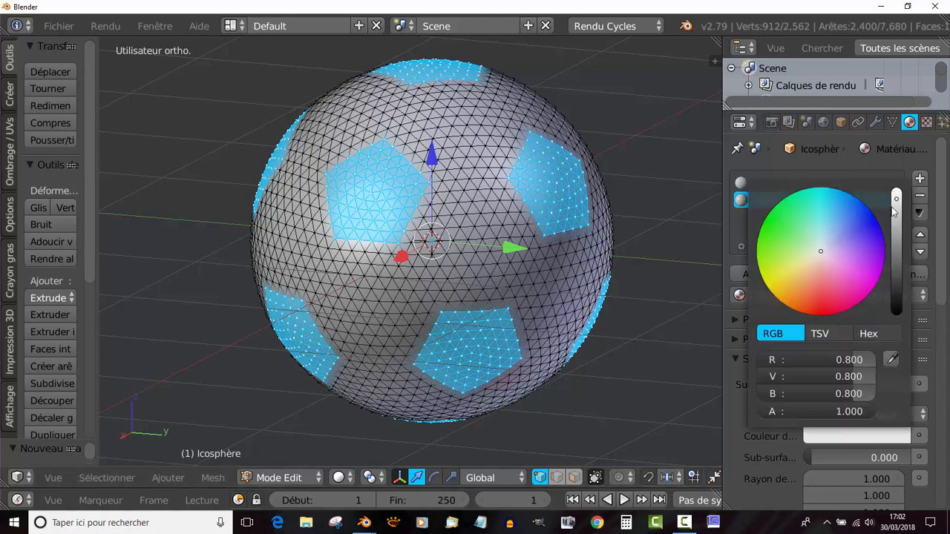
left_click(856, 438)
left_click_drag(894, 198, 895, 313)
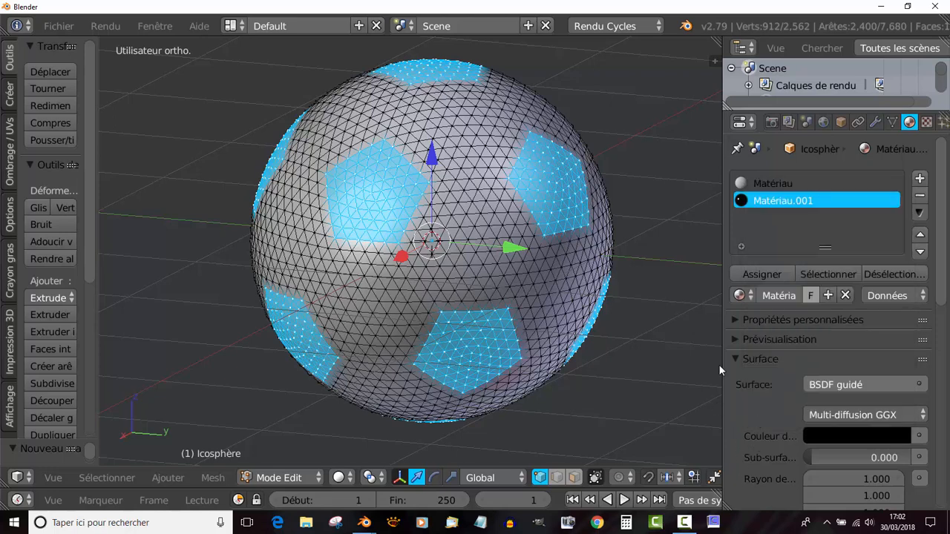
Assign the black material to the selected pentagons and check it in Matériau viewport shading before returning to Solide
left_click(767, 277)
left_click(338, 479)
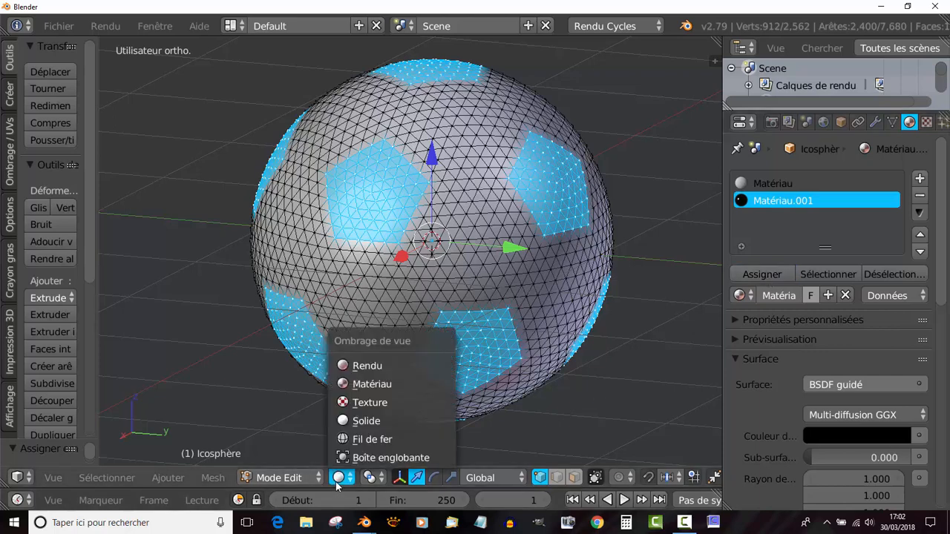
left_click(355, 385)
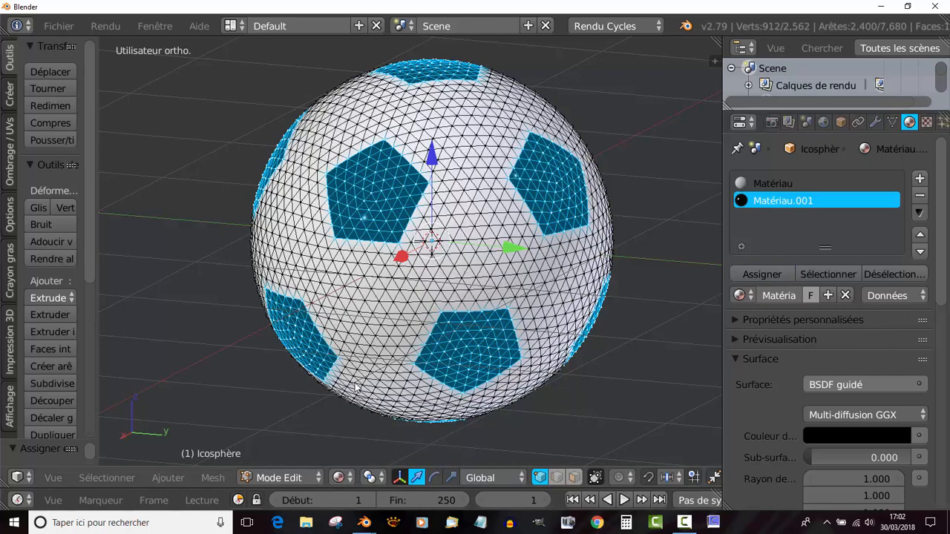
left_click(337, 479)
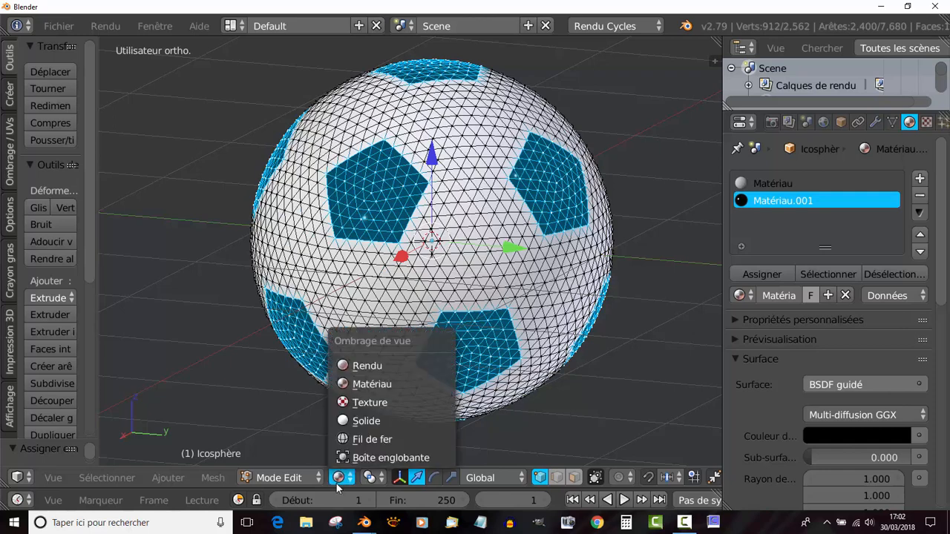
left_click(352, 422)
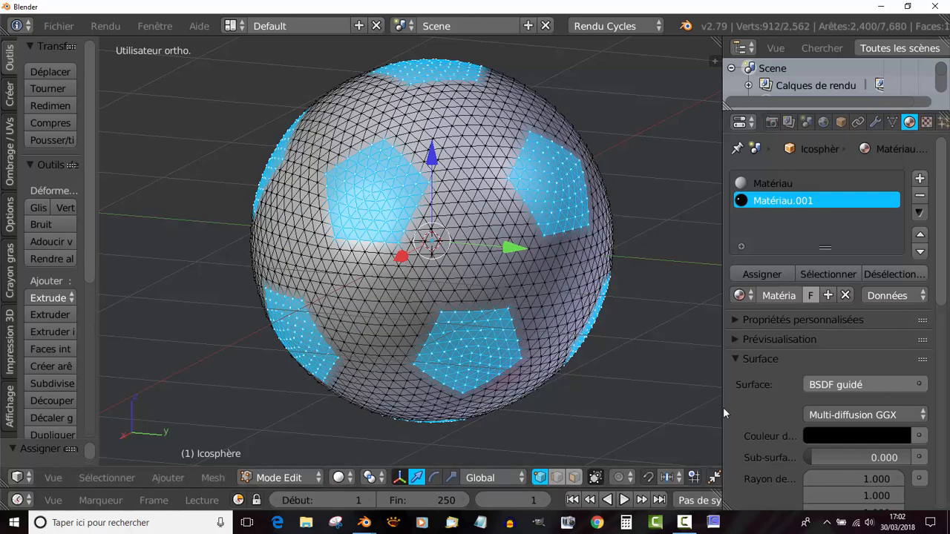
Try an inset of 0.01 on the selected pentagon faces, inspect it up close and undo it
left_click_drag(721, 409, 811, 407)
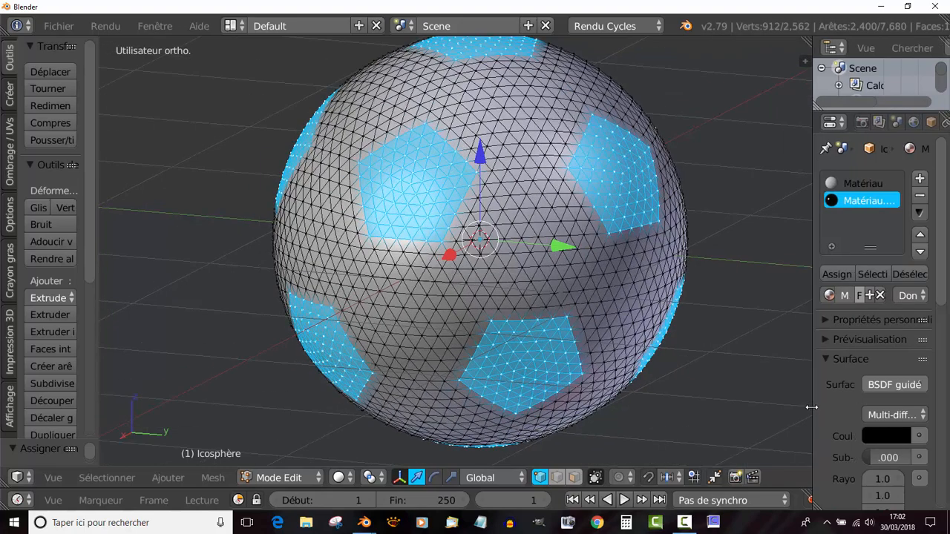
scroll(548, 326, "up", 2)
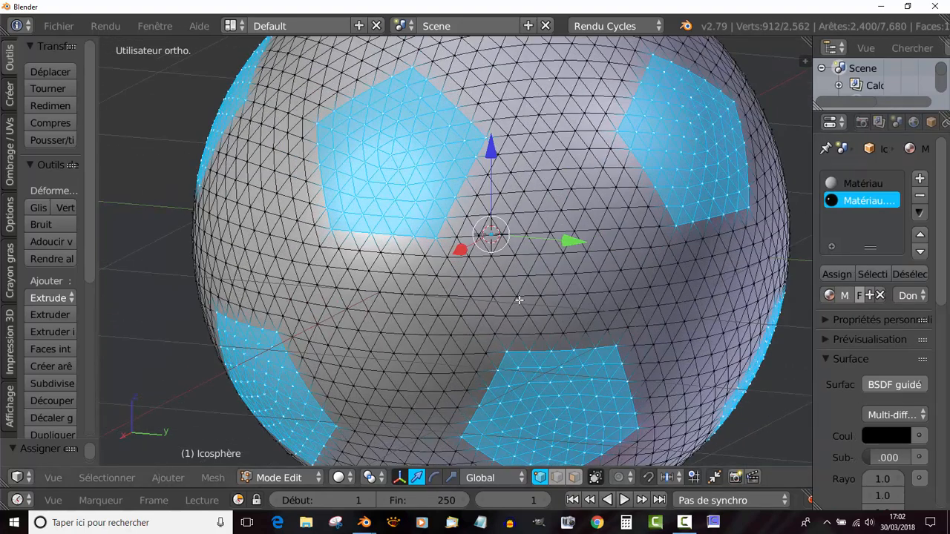
scroll(523, 300, "down", 2)
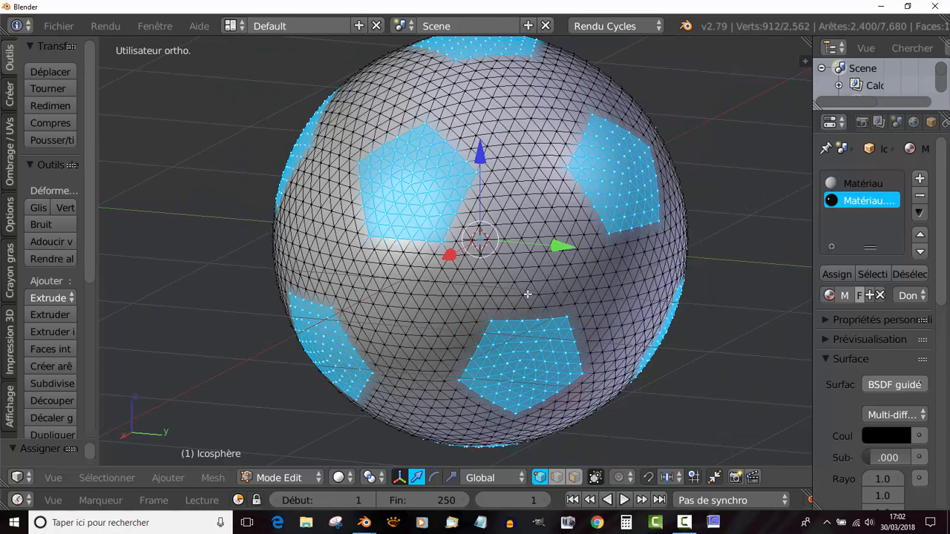
key("i")
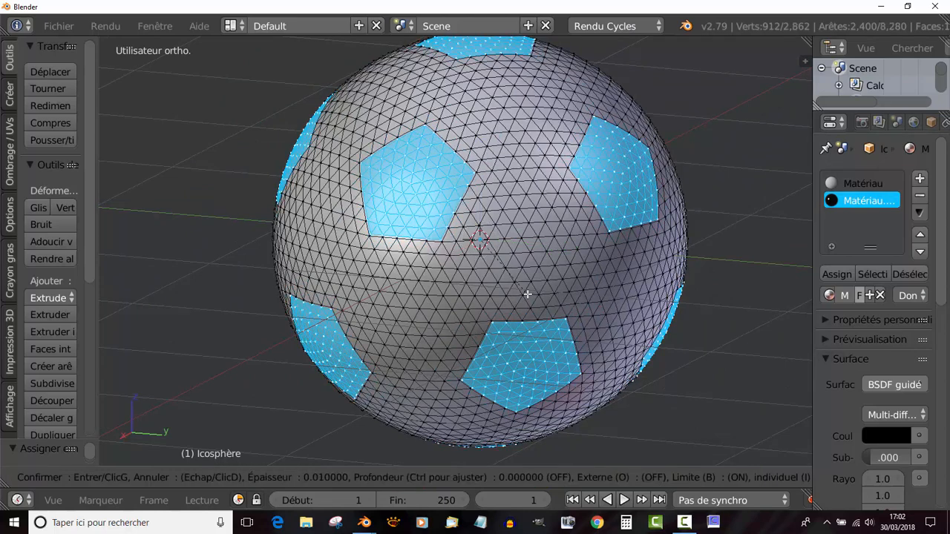
left_click(526, 294)
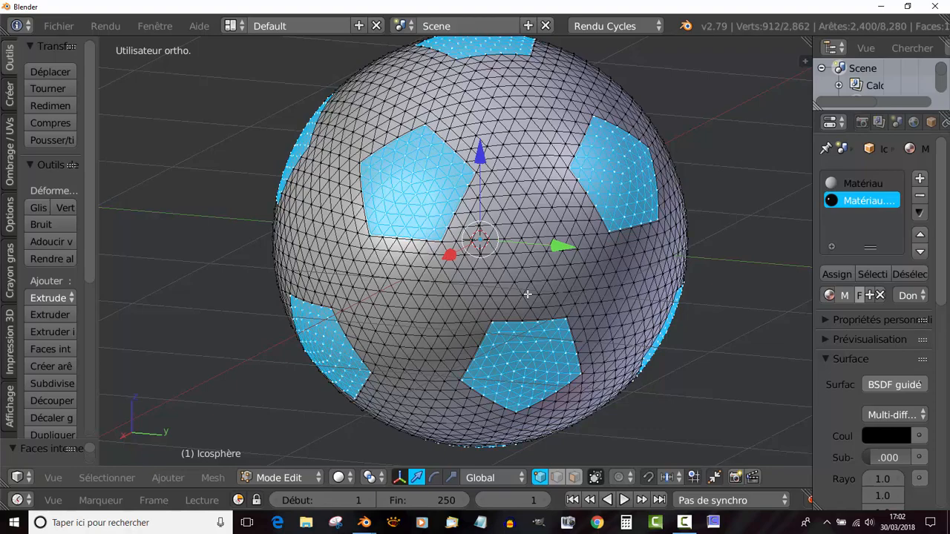
scroll(513, 345, "up", 2)
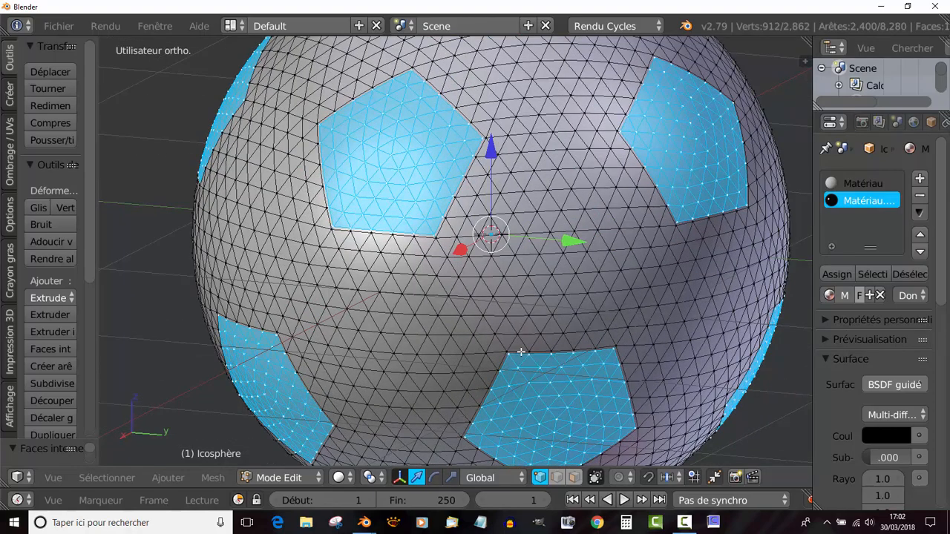
middle_click_drag(522, 335, 534, 410, "shift")
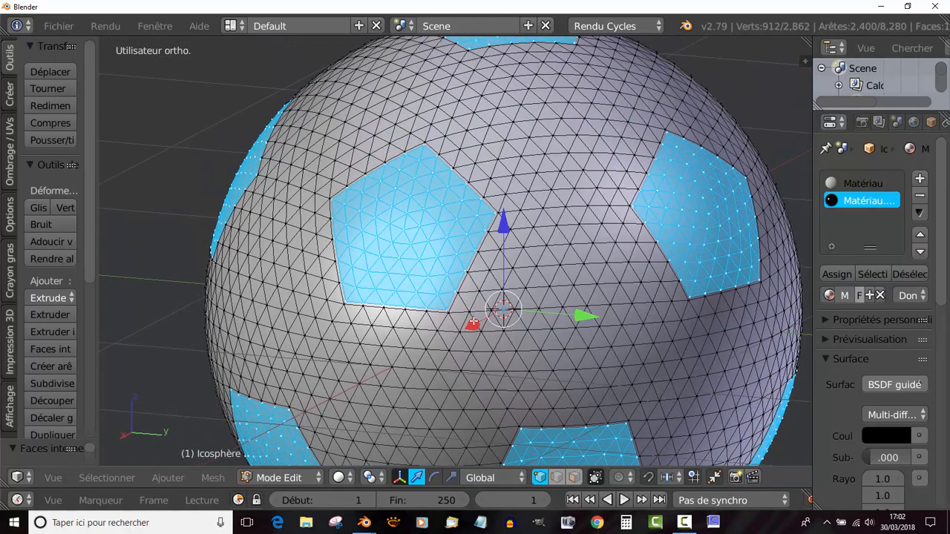
middle_click_drag(473, 322, 474, 367)
key("ctrl+z")
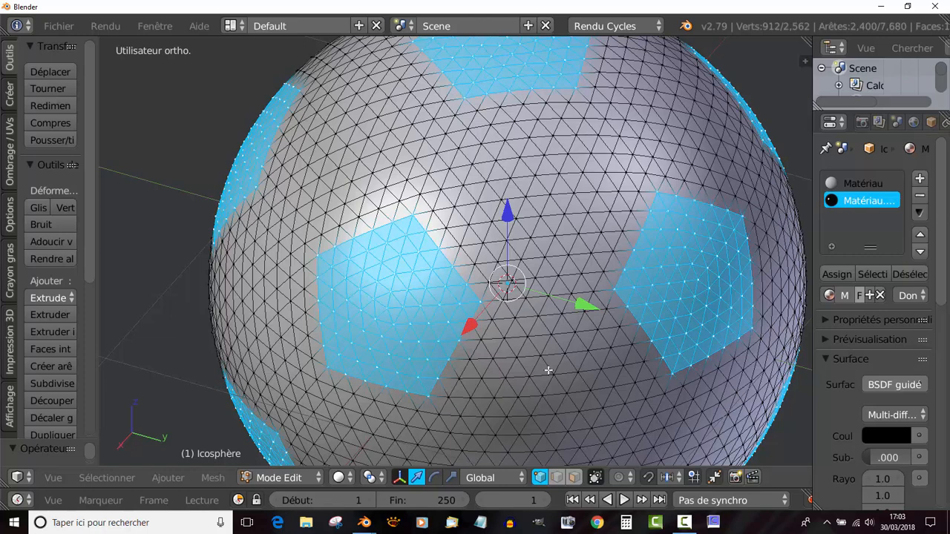
Inset the selected pentagon faces with a thickness of 0.01
key("i")
left_click(547, 370)
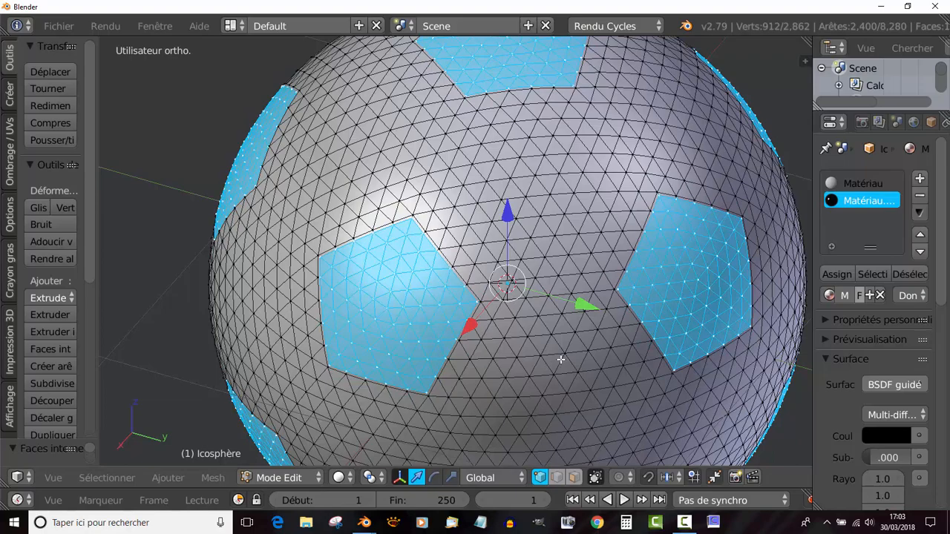
middle_click_drag(538, 380, 384, 354)
scroll(549, 369, "up", 2)
scroll(413, 349, "up", 2)
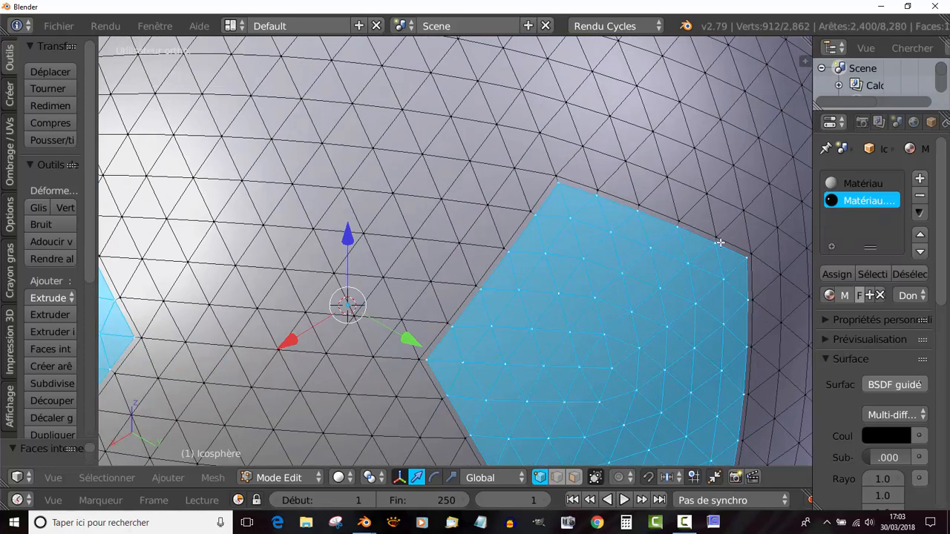
scroll(746, 379, "down", 4)
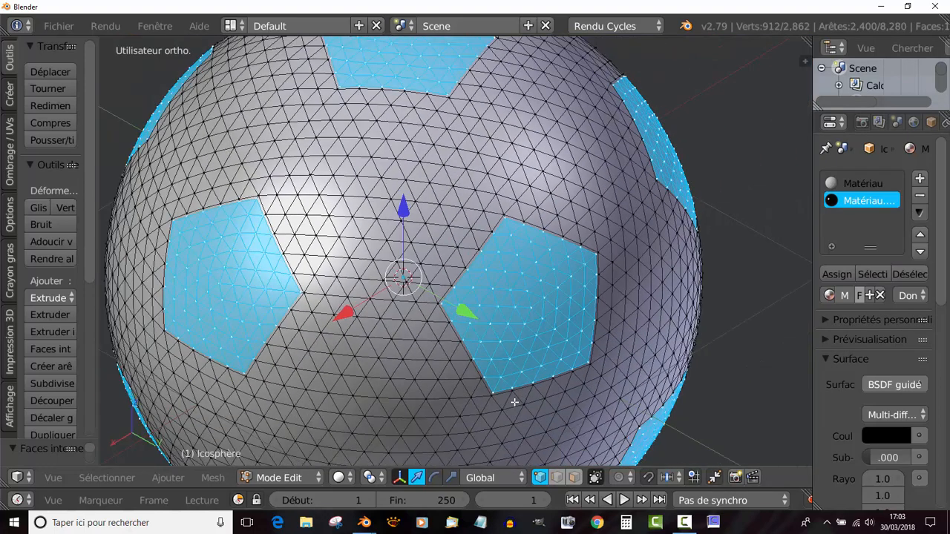
middle_click_drag(413, 385, 434, 366, "shift")
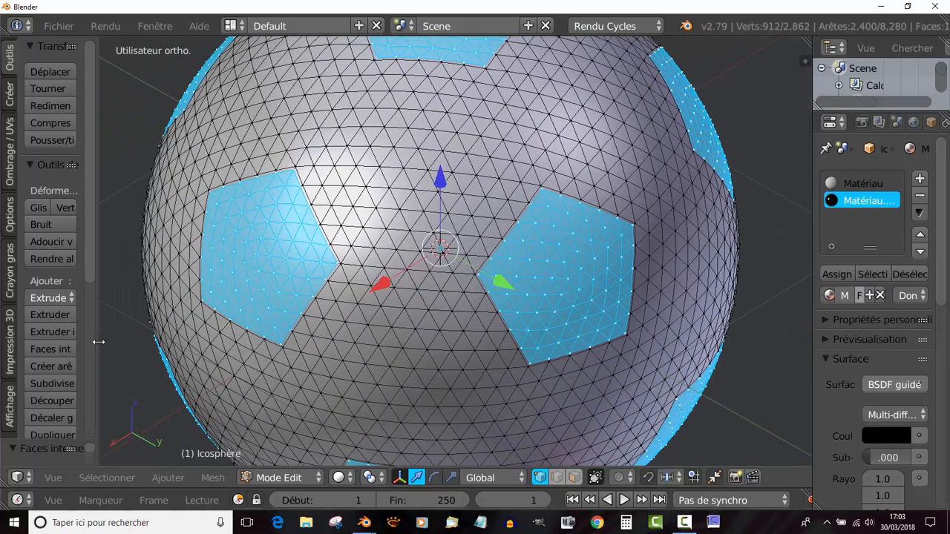
Widen the tool shelf and expand the inset operator's settings to show its thickness and depth
left_click_drag(99, 342, 127, 339)
left_click_drag(62, 443, 82, 170)
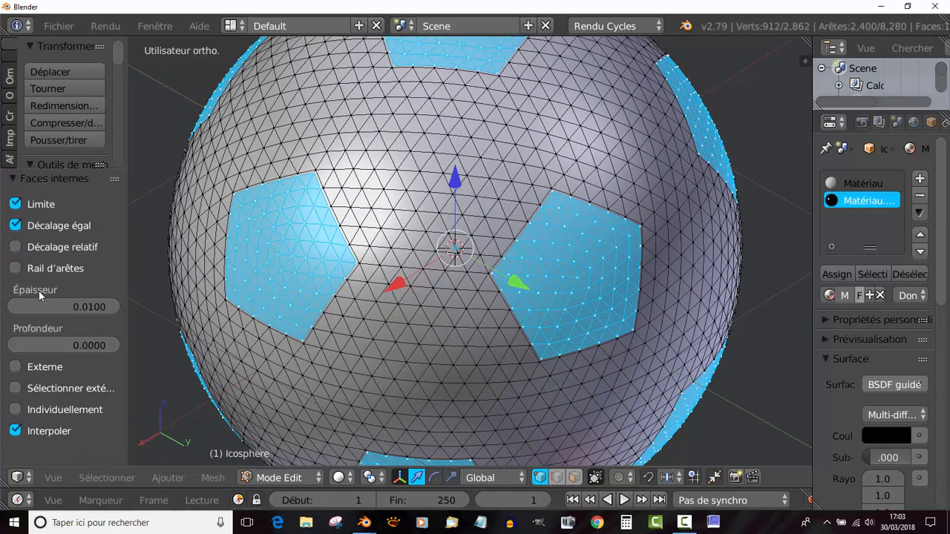
left_click_drag(128, 287, 165, 287)
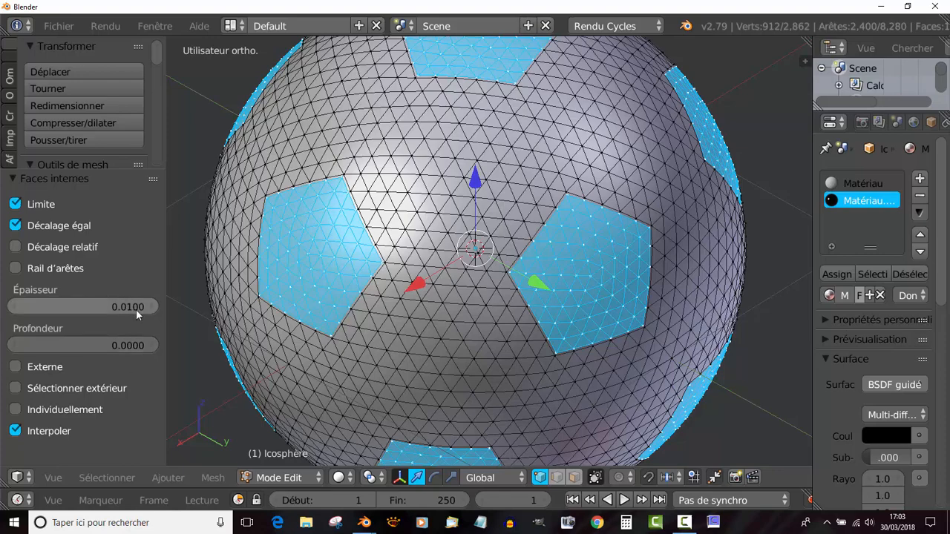
Examine the narrow inset border around the pentagons close up and from several sides of the ball
scroll(471, 315, "up", 3)
scroll(472, 314, "down", 3)
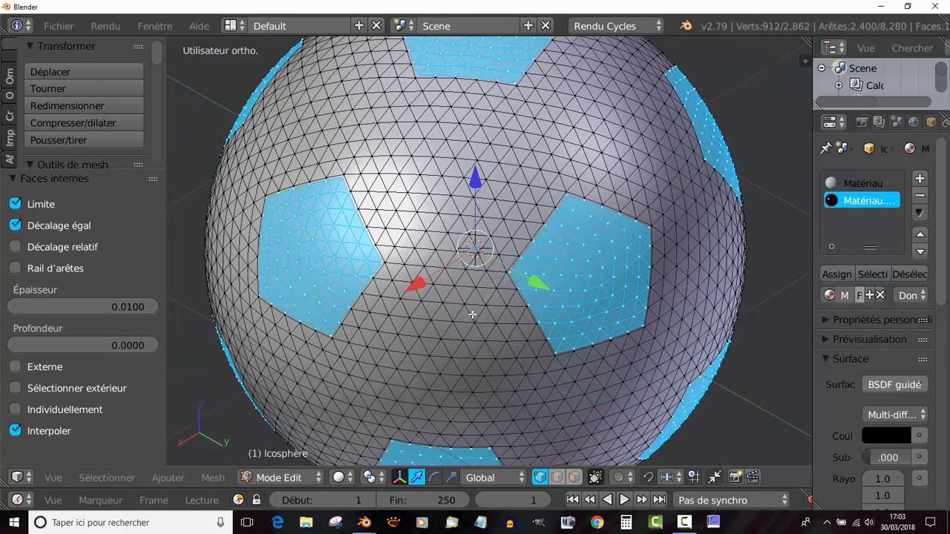
middle_click_drag(482, 312, 496, 360, "shift")
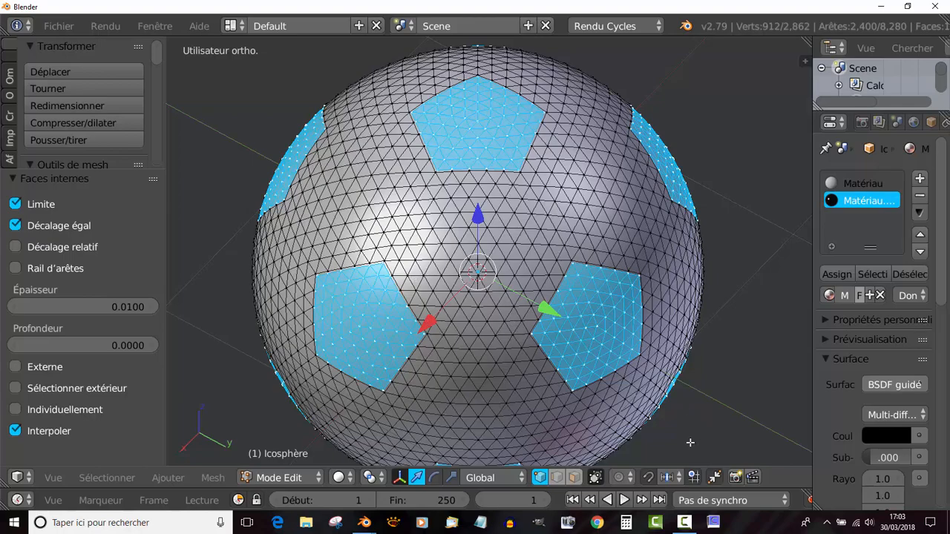
middle_click_drag(626, 338, 581, 316)
scroll(541, 333, "up", 6)
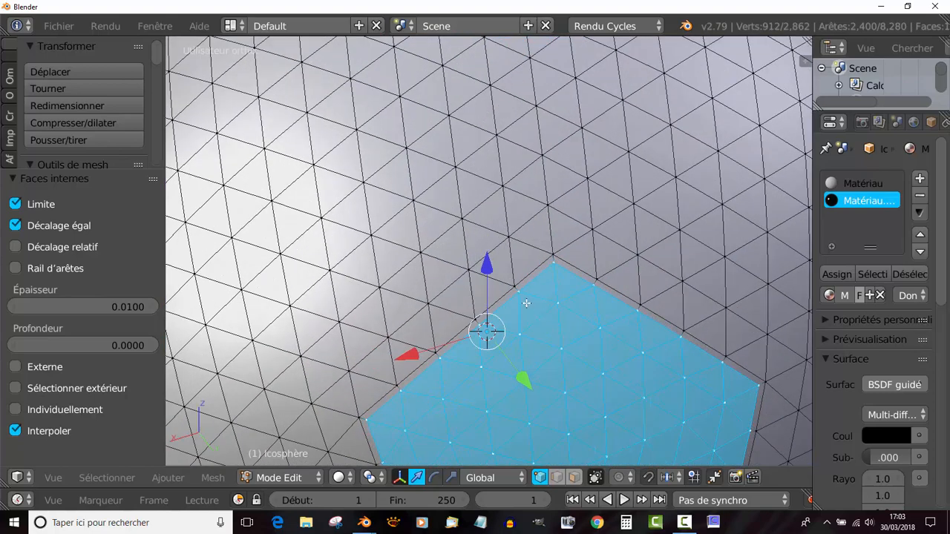
scroll(526, 303, "down", 4)
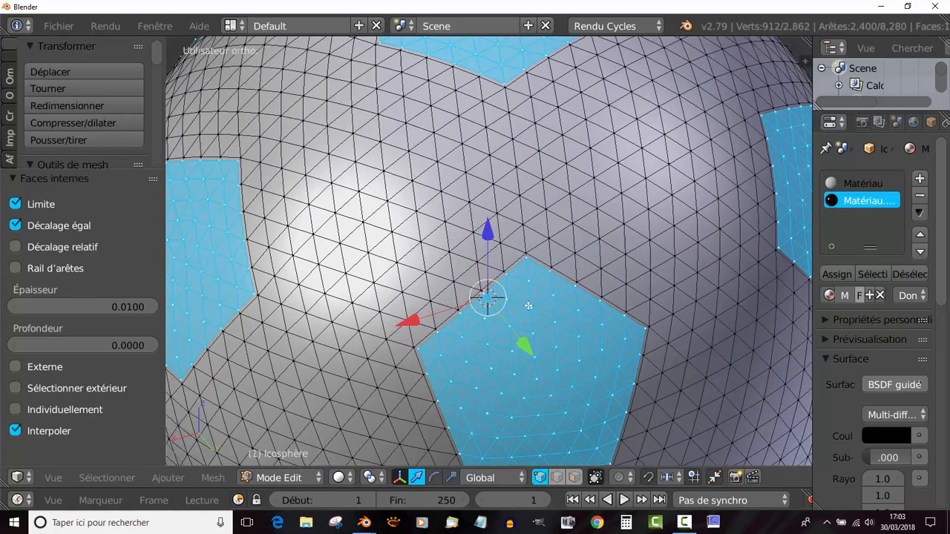
scroll(528, 305, "down", 5)
scroll(528, 305, "up", 6)
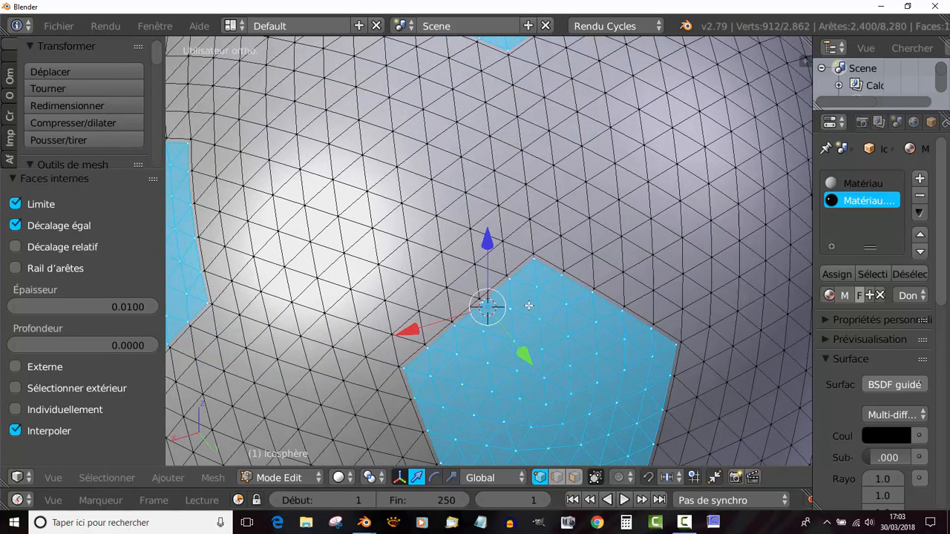
scroll(528, 305, "down", 5)
scroll(524, 309, "up", 4)
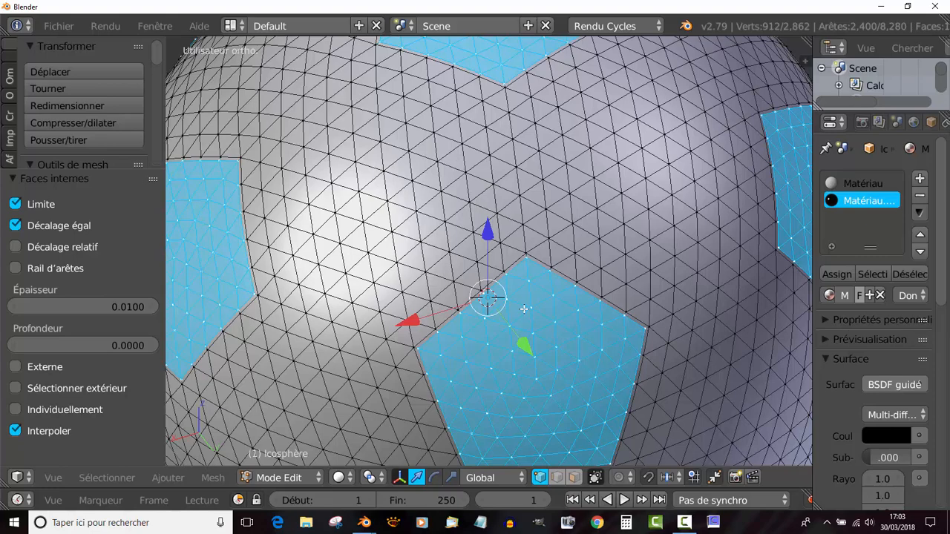
scroll(524, 308, "down", 4)
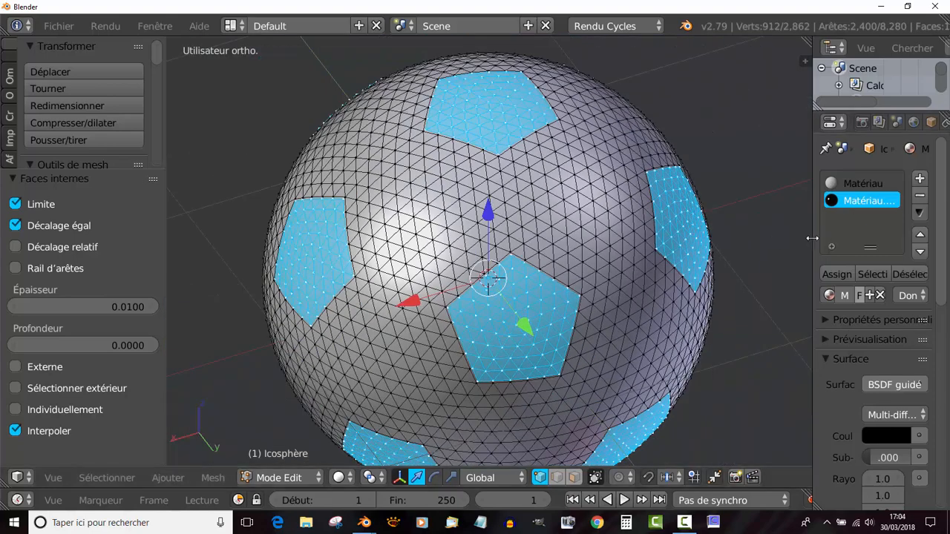
Widen the properties editor, add a new vertex group to the icosphere and assign the selected pentagon faces to it
left_click_drag(812, 239, 627, 266)
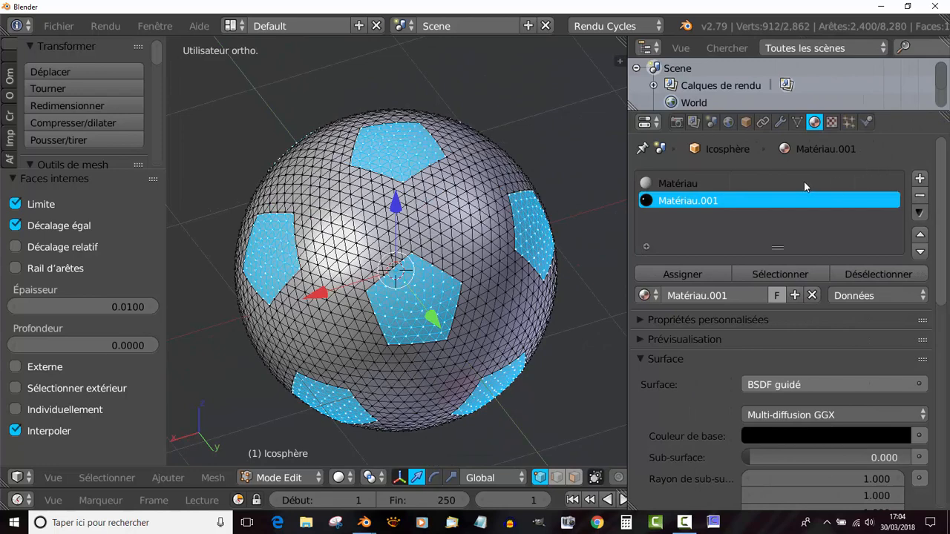
left_click(797, 123)
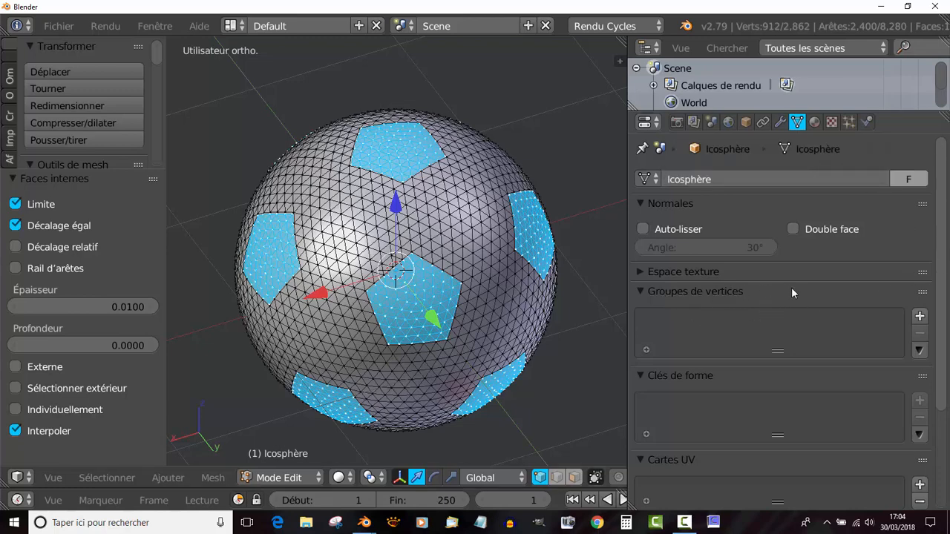
left_click(919, 316)
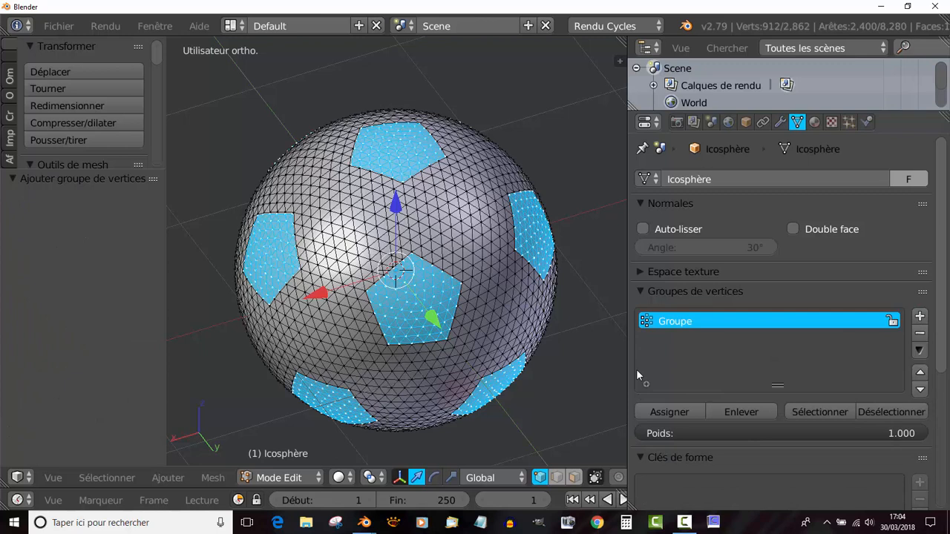
left_click(664, 411)
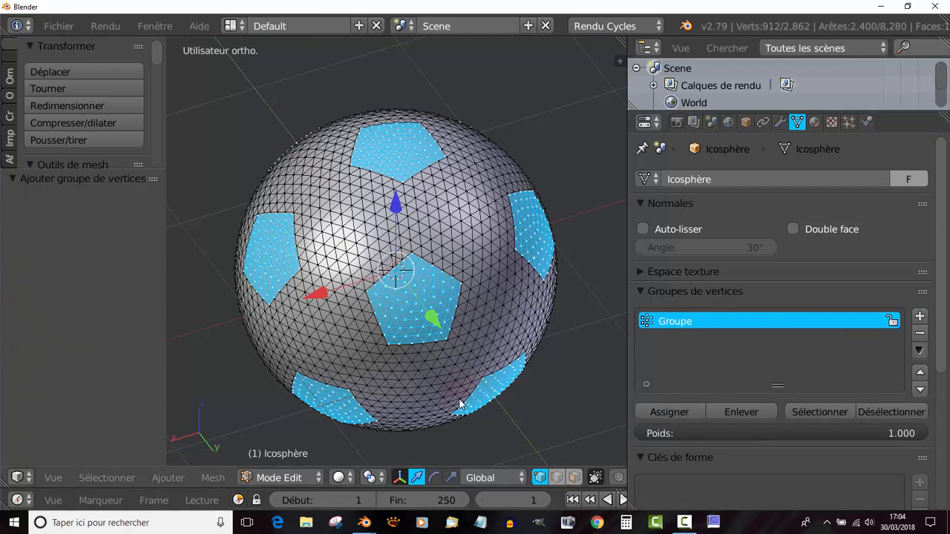
Check the vertex group by deselecting everything and reselecting the pentagons through the group
key("a")
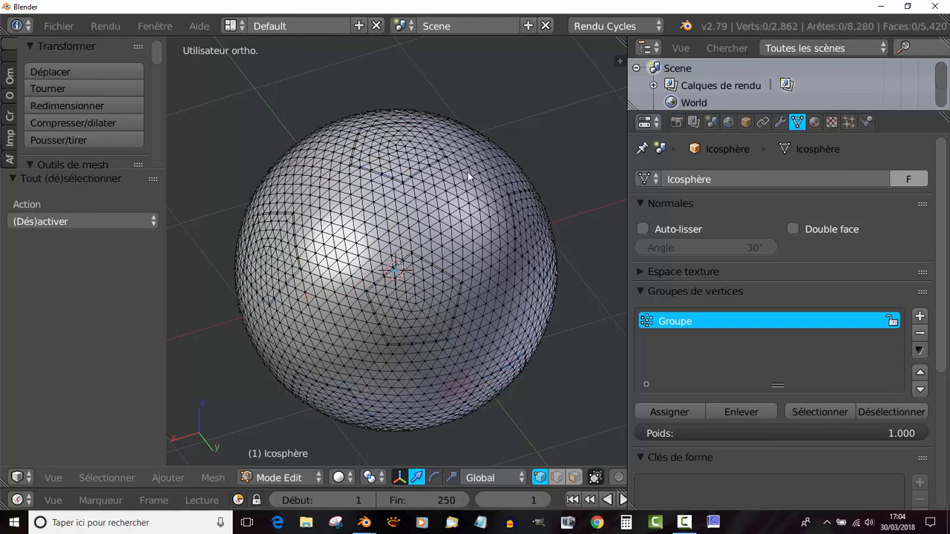
left_click(827, 412)
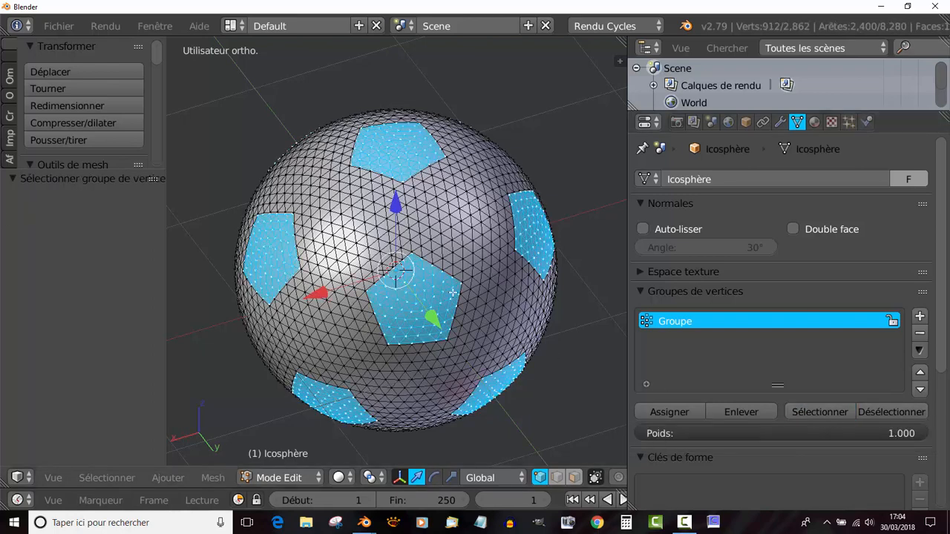
scroll(433, 210, "up", 4)
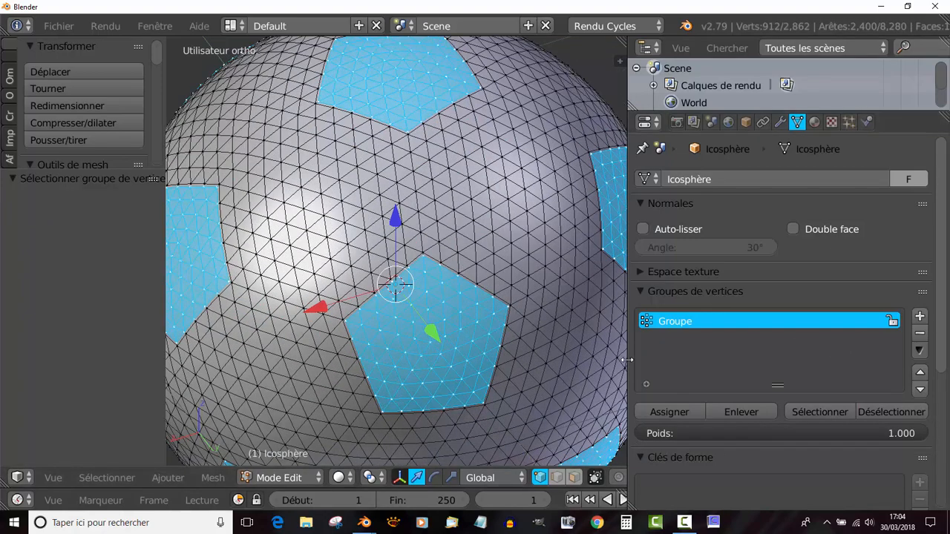
Narrow the properties editor to enlarge the 3D view and bring a hexagonal area between three pentagons into view
left_click_drag(627, 360, 743, 360)
scroll(640, 311, "down", 3)
middle_click_drag(538, 300, 464, 322)
scroll(465, 322, "up", 1)
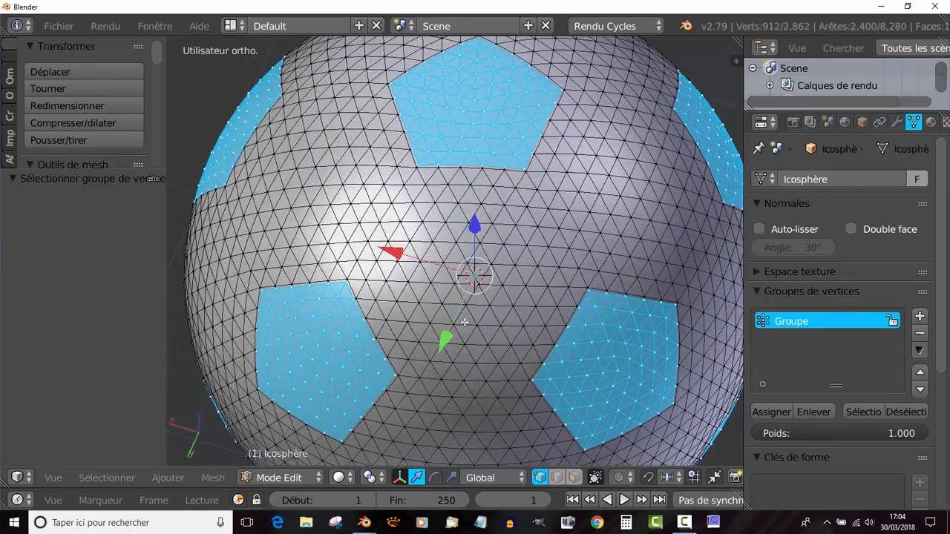
scroll(465, 322, "up", 1)
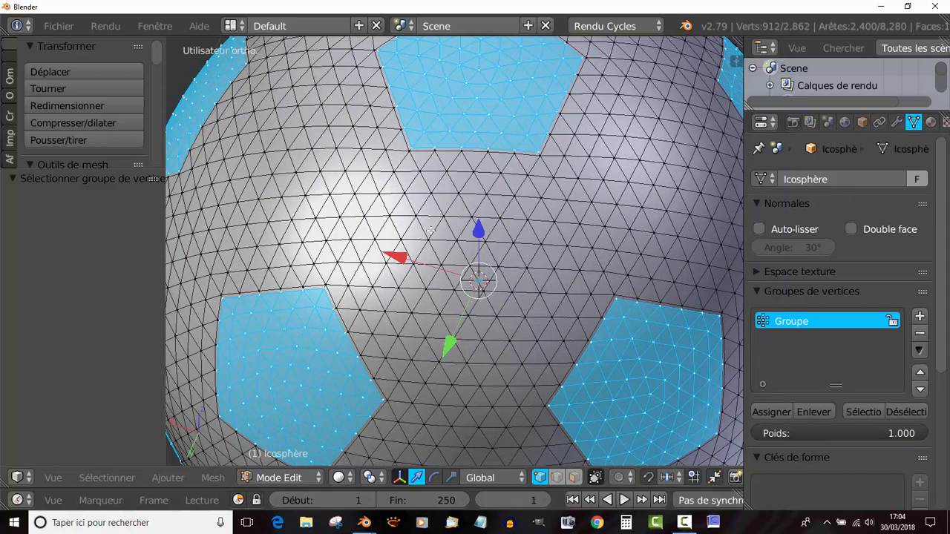
Clear the selection, switch to face selection and circle-select all faces of the hexagon between the three pentagons
key("a")
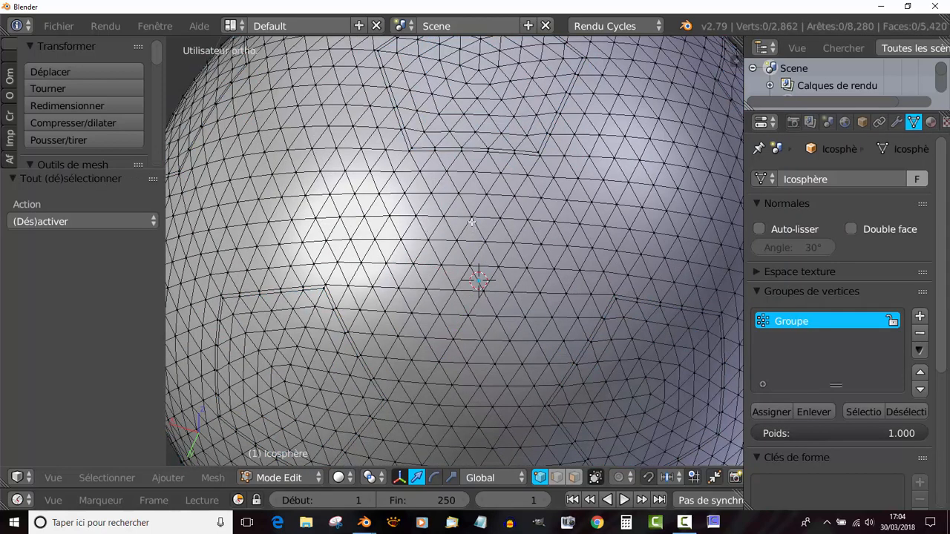
right_click(420, 177)
right_click(434, 189, "shift")
right_click(446, 175, "shift")
right_click(451, 193, "shift")
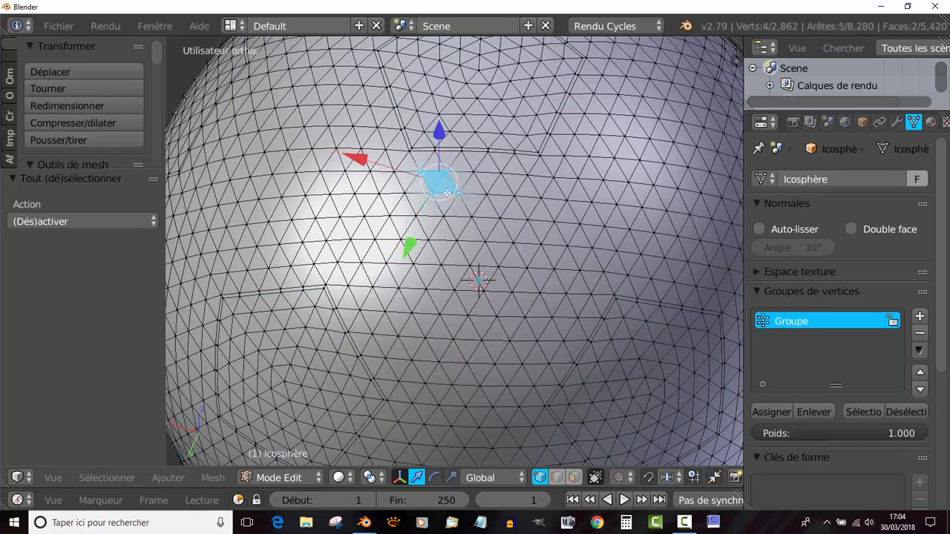
left_click(574, 477)
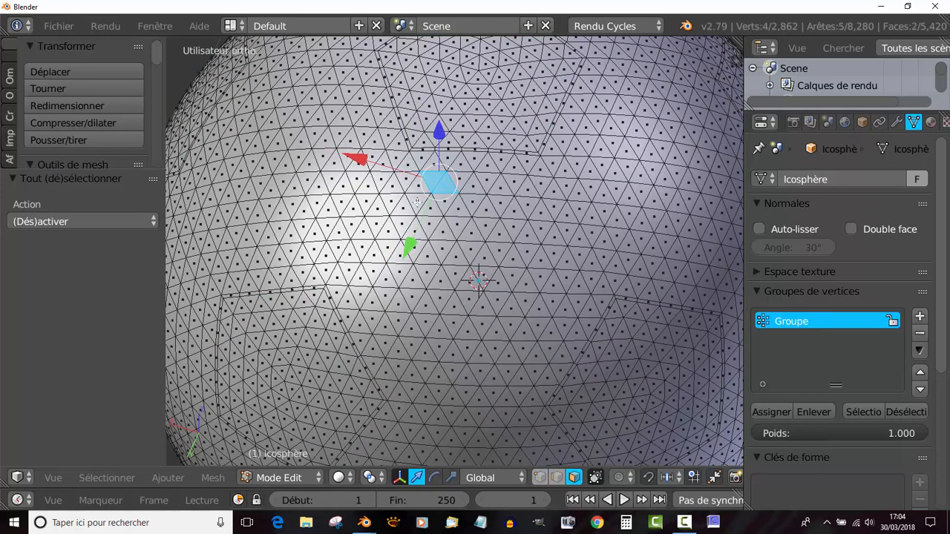
key("c")
mouse_move(412, 175)
left_mouse_down()
mouse_move(520, 181)
mouse_move(566, 259)
mouse_move(559, 262)
mouse_move(577, 243)
mouse_move(593, 299)
mouse_move(566, 318)
mouse_move(530, 377)
mouse_move(405, 367)
mouse_move(378, 349)
mouse_move(360, 304)
mouse_move(364, 284)
mouse_move(341, 288)
mouse_move(423, 194)
mouse_move(475, 217)
mouse_move(462, 326)
mouse_move(482, 273)
left_mouse_up()
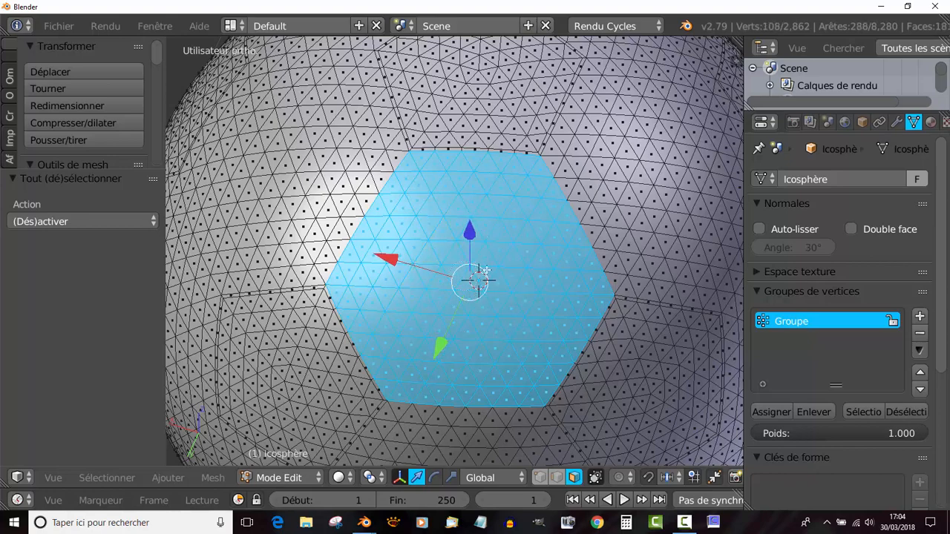
Inset the selected first hexagon's faces with a thickness of 0.01
scroll(482, 275, "down", 2)
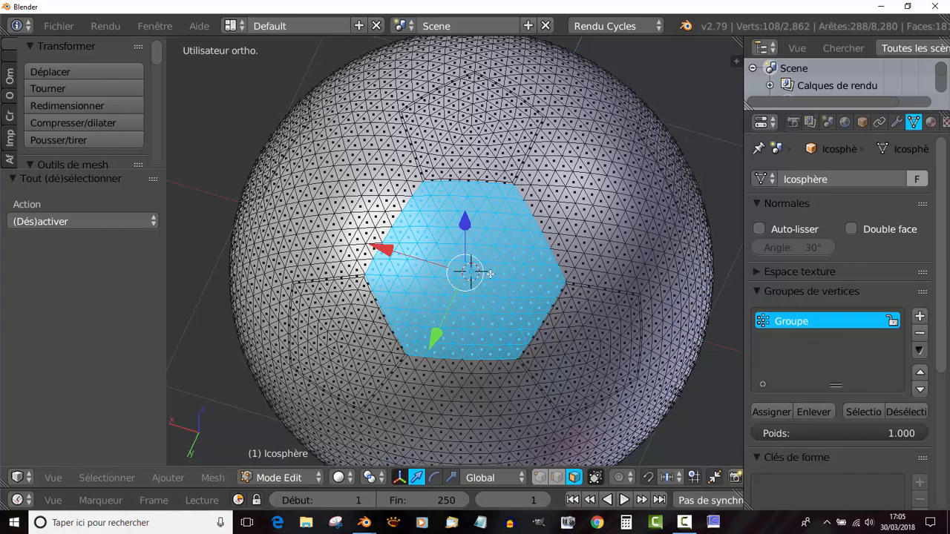
key("i")
left_click(490, 273)
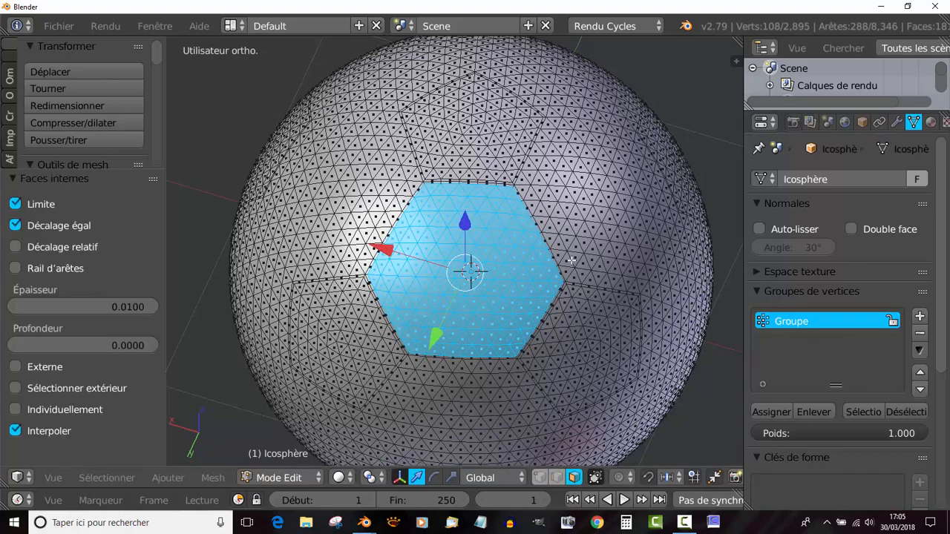
Deselect the first hexagon and circle-select all faces of the next hexagon around the ball
key("a")
middle_click_drag(598, 281, 502, 277)
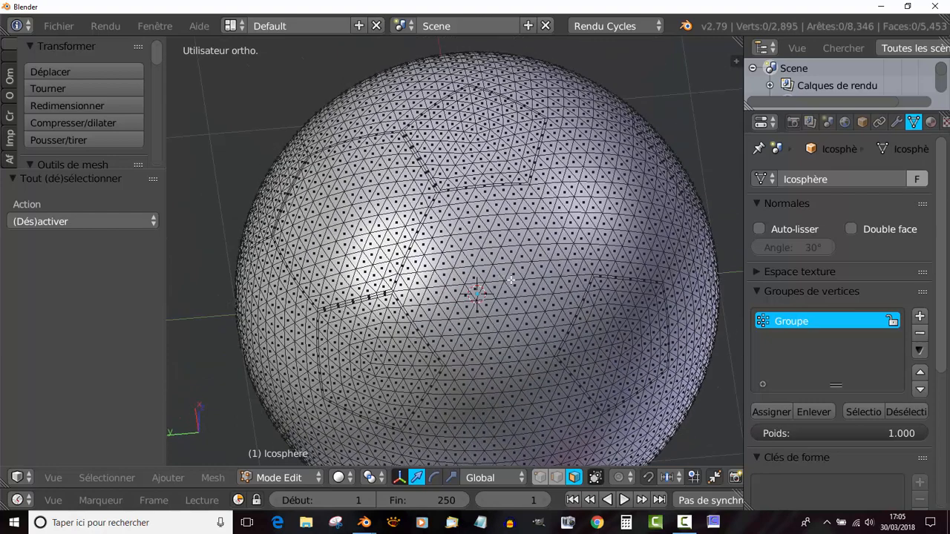
right_click(460, 218)
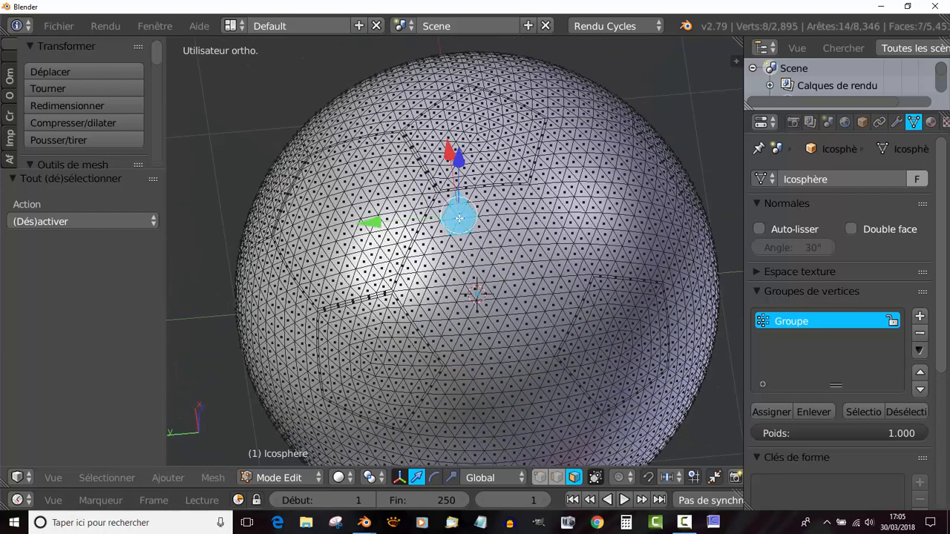
mouse_move(459, 217)
left_mouse_down()
mouse_move(514, 210)
mouse_move(565, 264)
mouse_move(536, 345)
mouse_move(513, 336)
mouse_move(453, 339)
mouse_move(424, 289)
left_mouse_up()
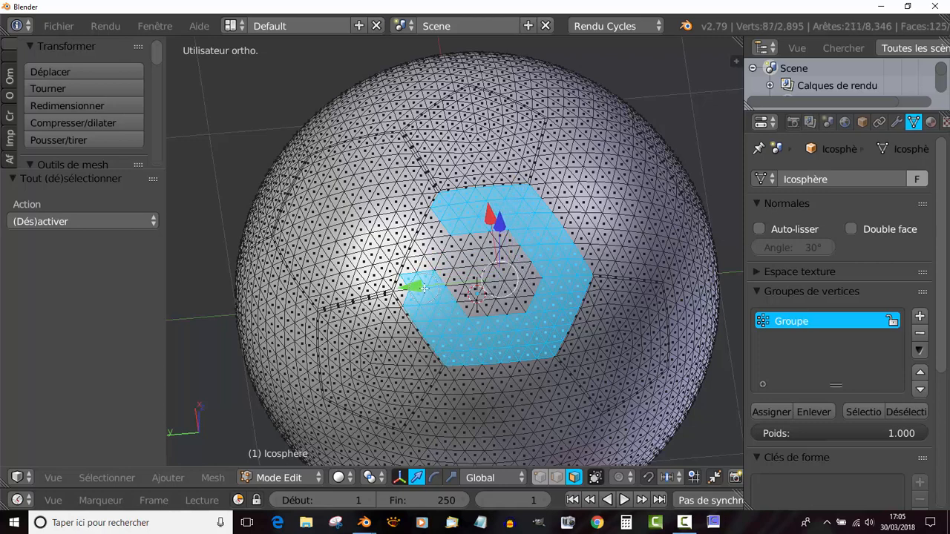
mouse_move(425, 288)
left_mouse_down()
mouse_move(404, 280)
mouse_move(450, 227)
mouse_move(519, 252)
mouse_move(464, 278)
mouse_move(490, 289)
left_mouse_up()
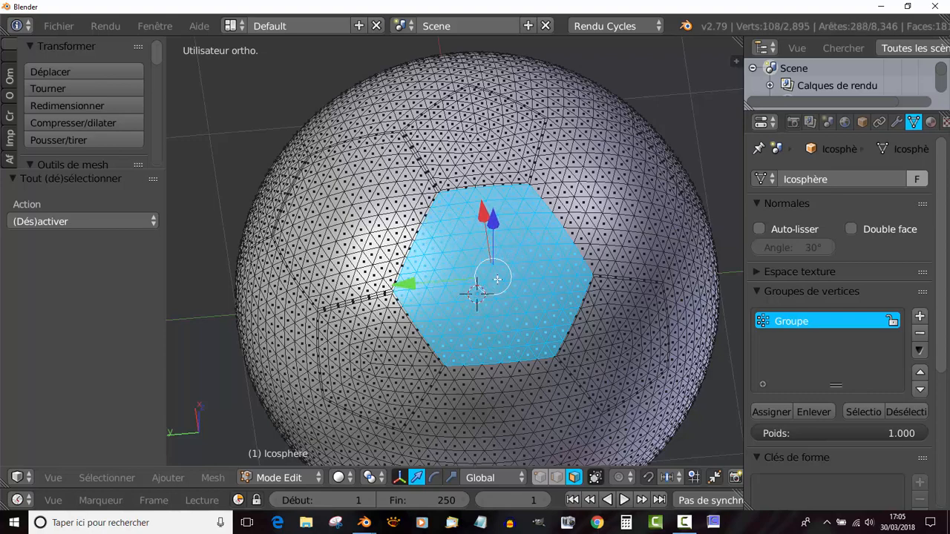
Inset the second hexagon's faces with a thickness of 0.01
scroll(497, 279, "up", 3)
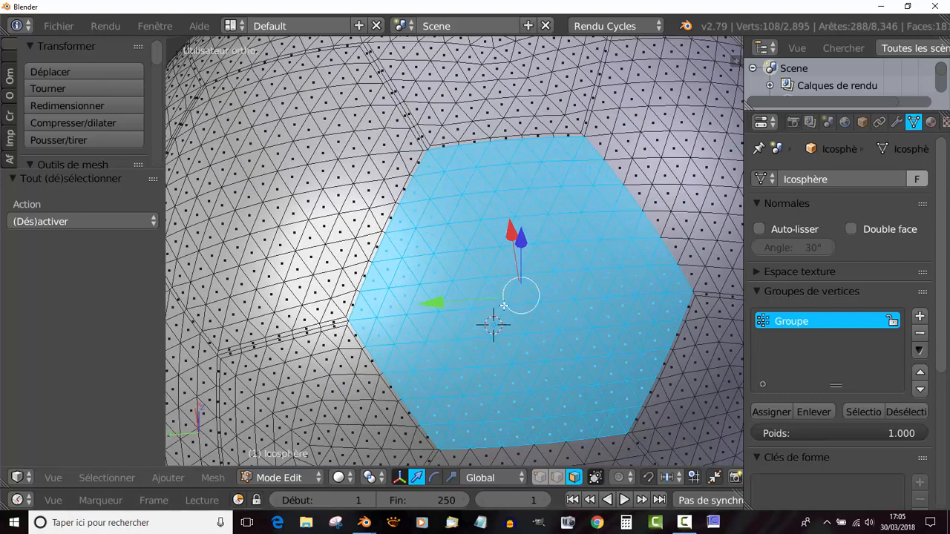
key("i")
left_click(540, 304)
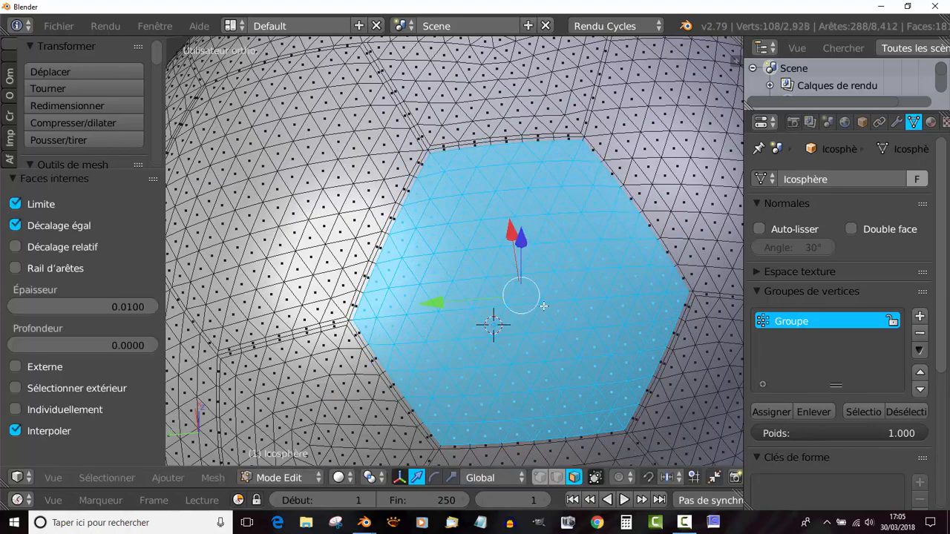
Deselect the second hexagon, turn the ball and circle-select the faces of a third hexagon
scroll(539, 304, "down", 5)
middle_click_drag(539, 304, 471, 314)
key("a")
scroll(476, 303, "up", 3)
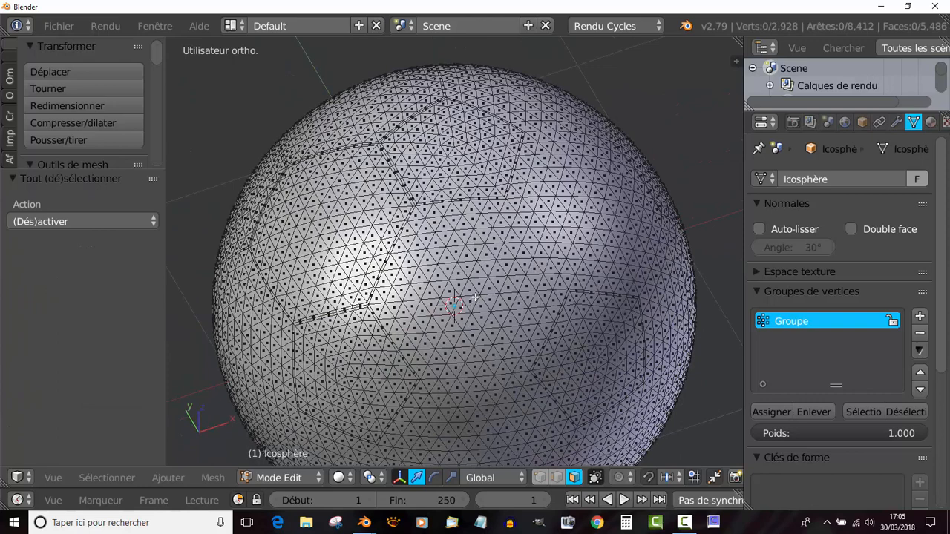
key("c")
mouse_move(426, 229)
left_mouse_down()
mouse_move(512, 222)
mouse_move(512, 245)
mouse_move(540, 285)
mouse_move(513, 358)
mouse_move(510, 346)
mouse_move(504, 355)
mouse_move(434, 356)
mouse_move(405, 314)
mouse_move(409, 256)
mouse_move(435, 249)
mouse_move(458, 271)
left_mouse_up()
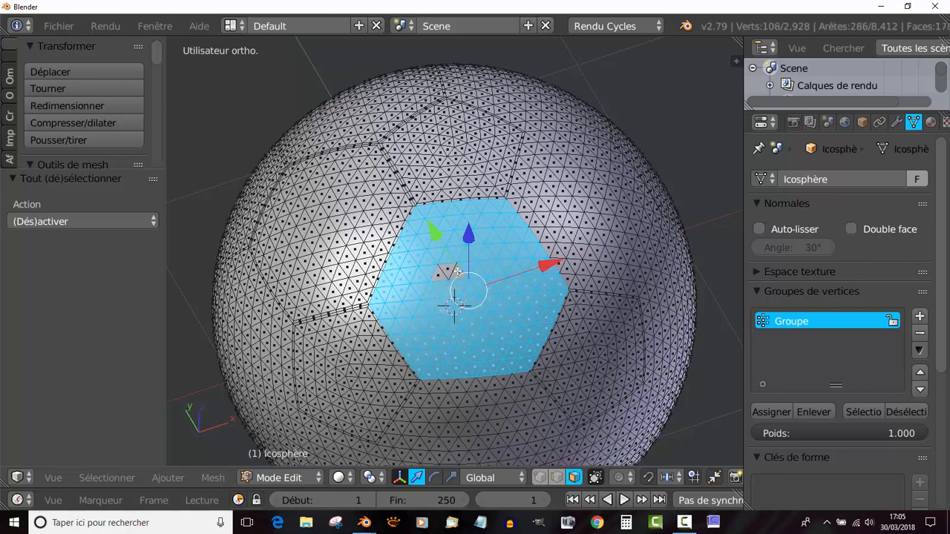
Inset the third hexagon's faces with a thickness of 0.01
scroll(481, 305, "up", 4)
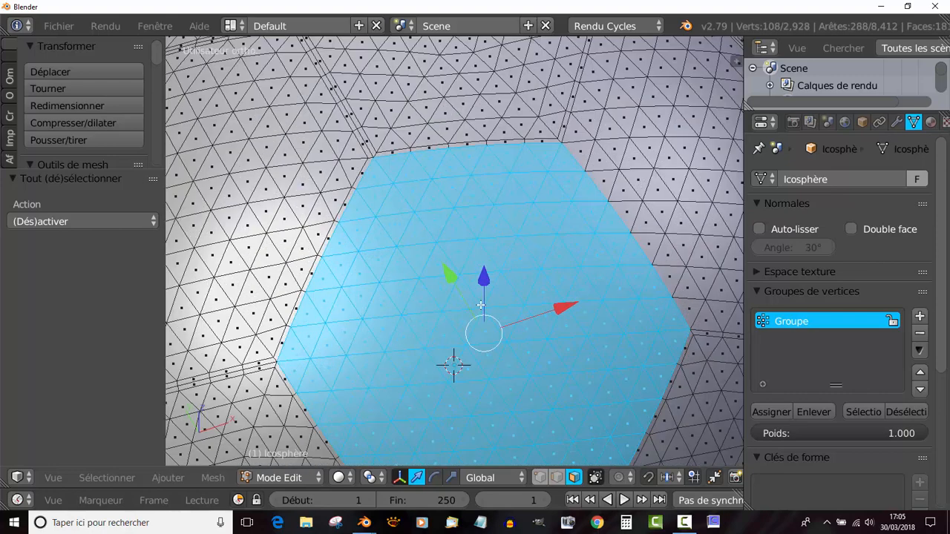
scroll(514, 307, "down", 2)
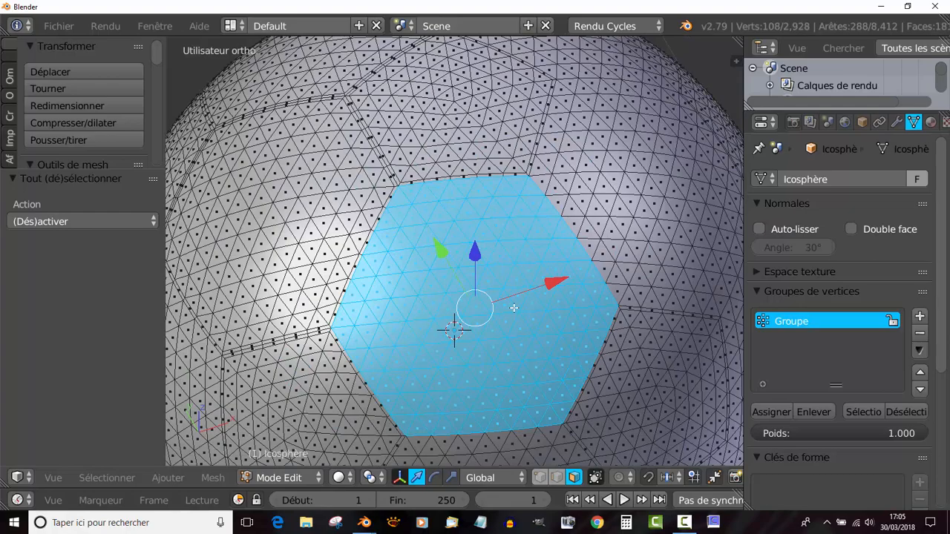
key("i")
left_click(514, 307)
scroll(513, 307, "down", 3)
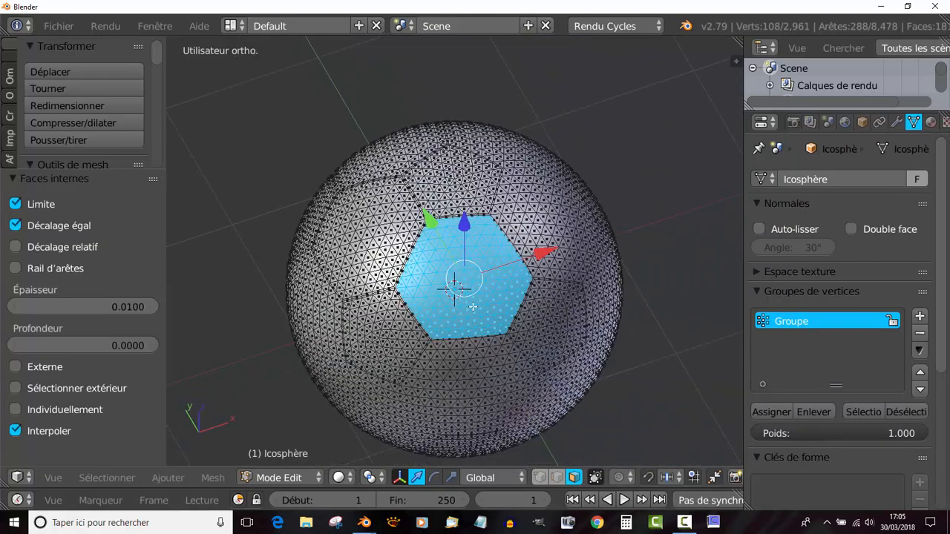
Switch to the Blender window with Sélection des poligones.blend and narrow its tool shelf and properties editor to enlarge the view
middle_click_drag(519, 341, 489, 277)
mouse_move(367, 523)
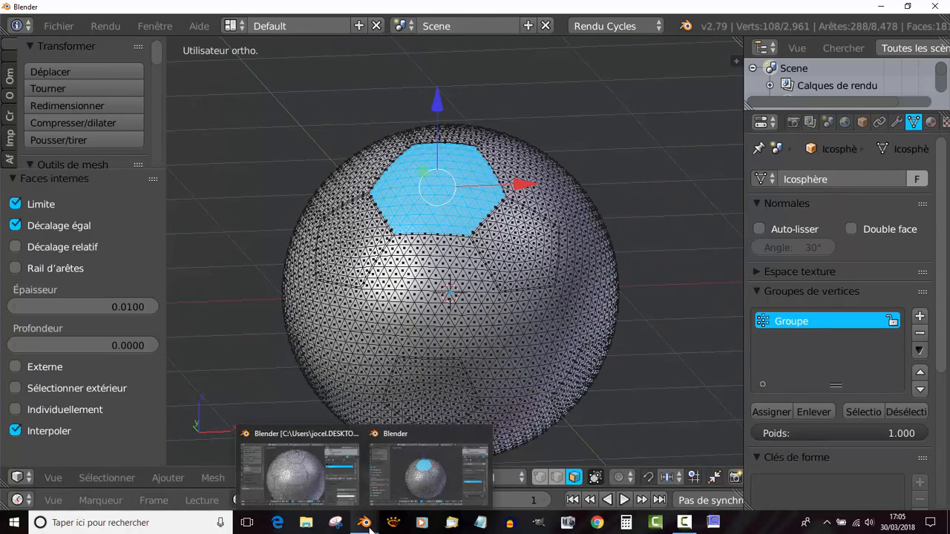
left_click(309, 476)
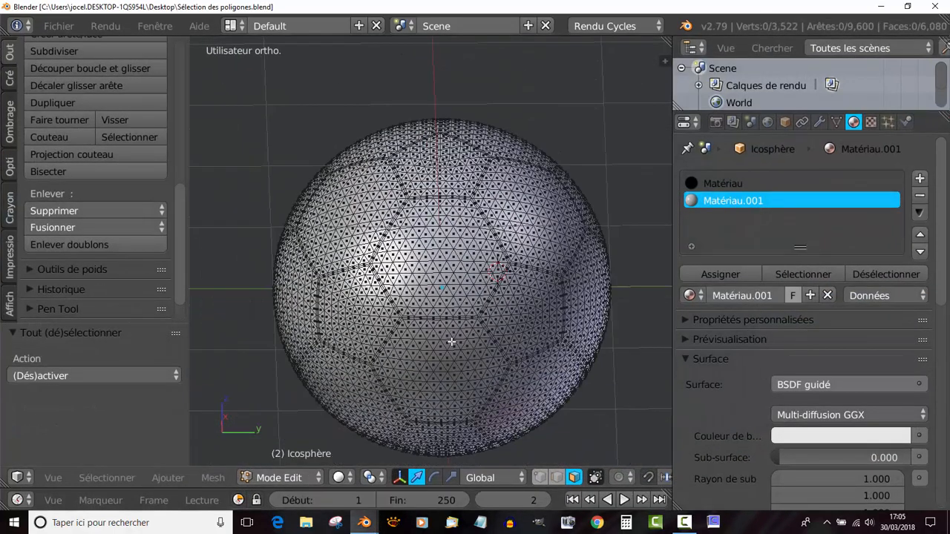
middle_click_drag(475, 349, 420, 365)
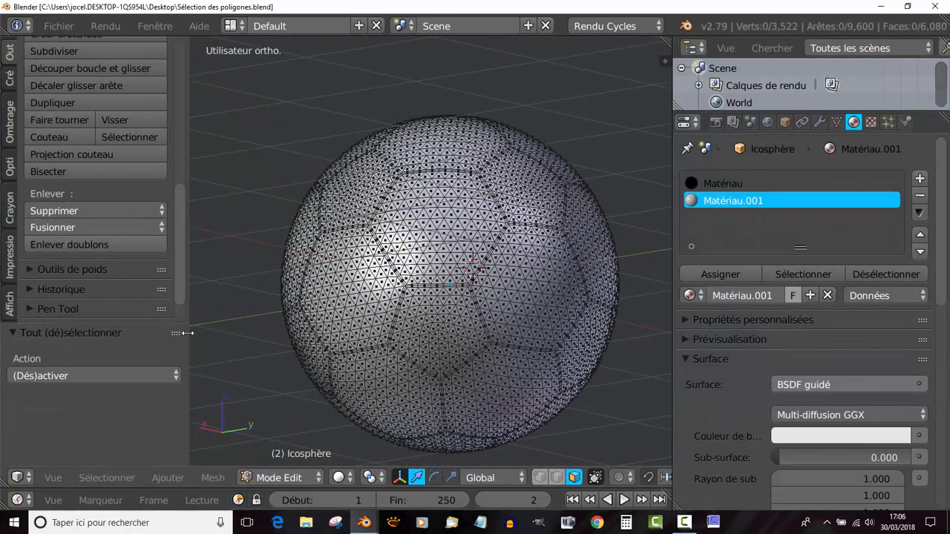
left_click_drag(187, 333, 113, 347)
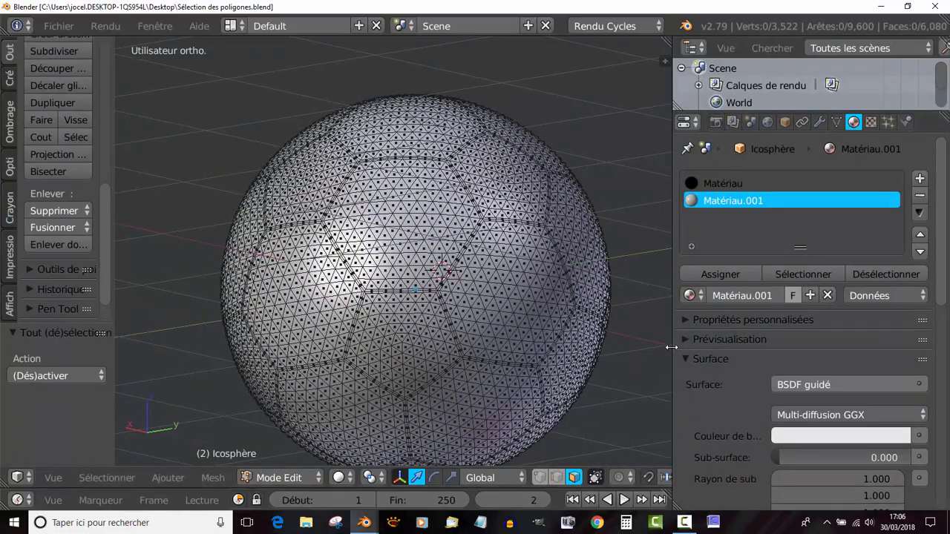
left_click_drag(671, 347, 710, 341)
middle_click_drag(539, 327, 458, 282)
scroll(451, 285, "up", 2)
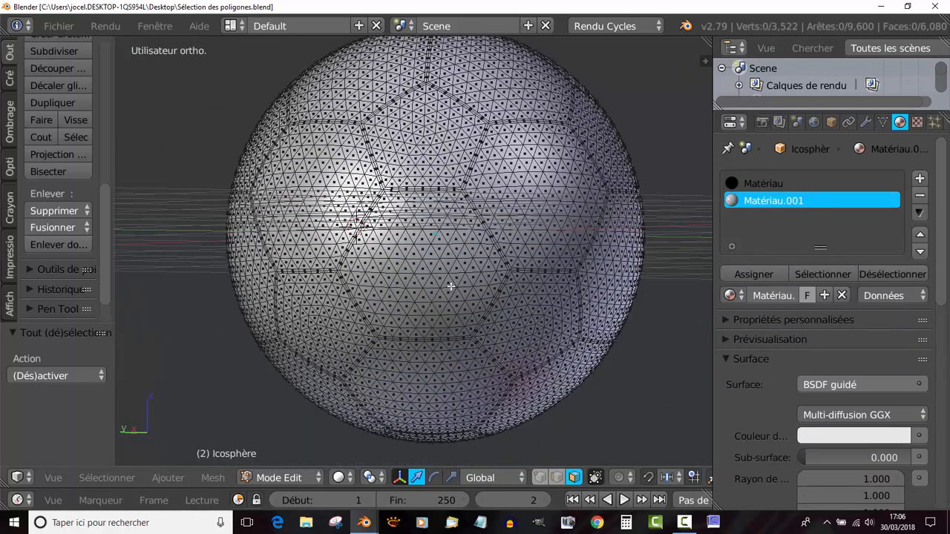
Circle-select all inner faces of the hexagon facing the view, leaving out its narrow inset border
key("c")
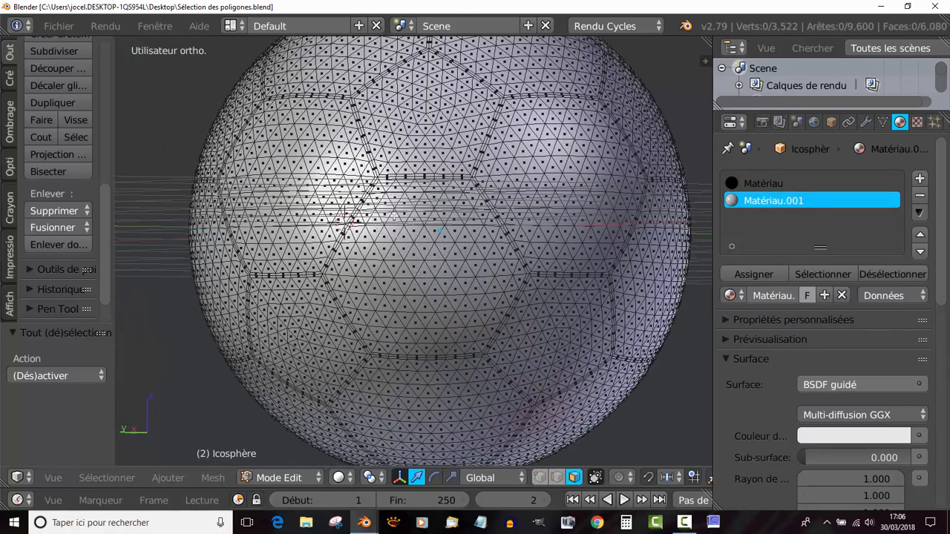
mouse_move(395, 218)
left_mouse_down()
mouse_move(447, 208)
mouse_move(501, 269)
mouse_move(469, 328)
mouse_move(368, 326)
mouse_move(343, 273)
mouse_move(369, 234)
mouse_move(386, 229)
mouse_move(419, 267)
mouse_move(440, 272)
left_mouse_up()
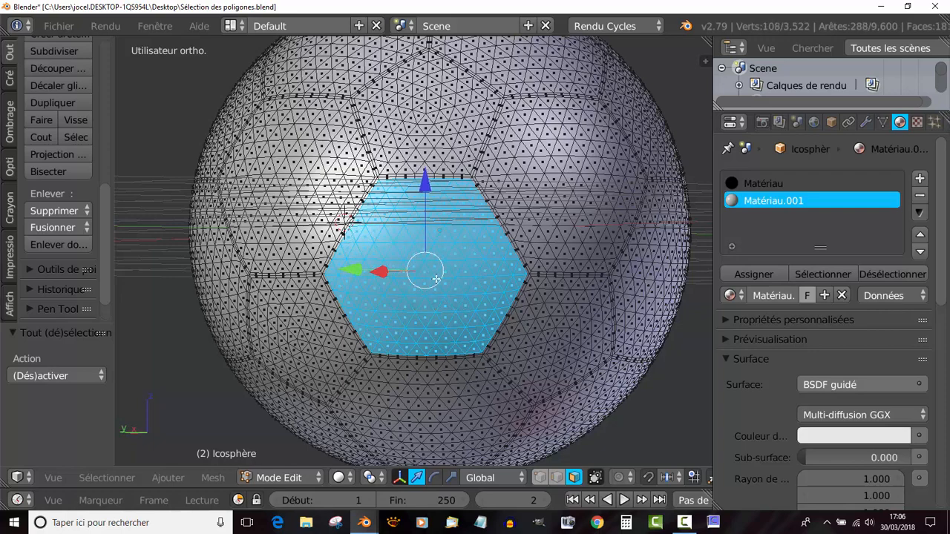
scroll(441, 273, "up", 2)
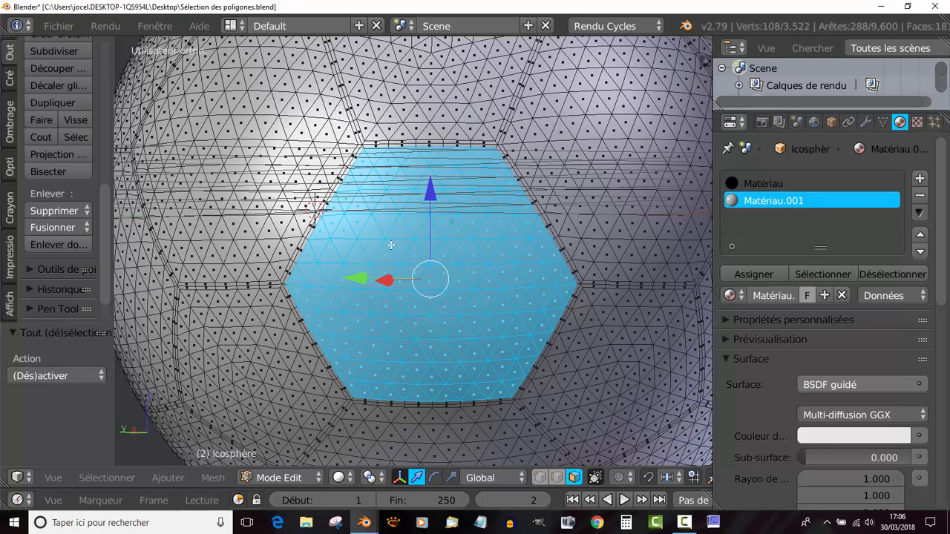
scroll(478, 289, "down", 2)
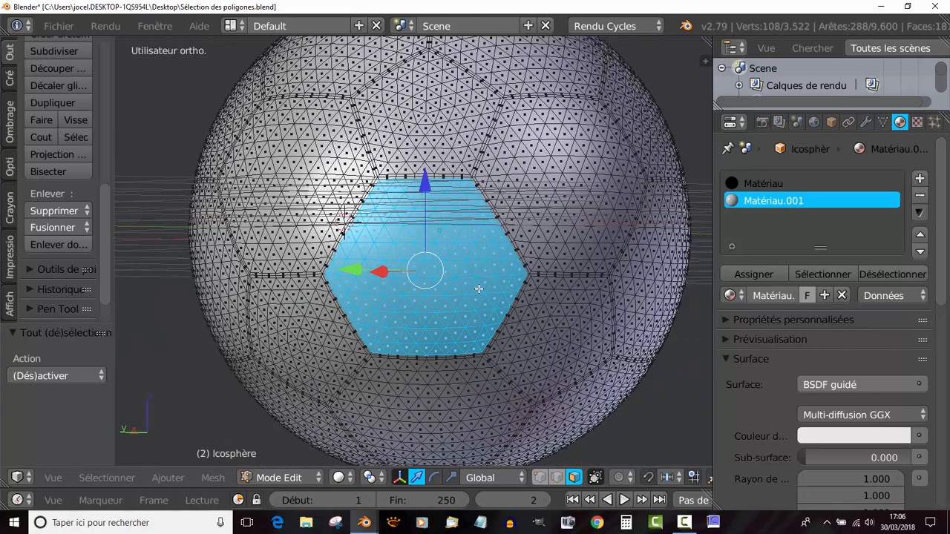
Circle-select the inner faces of the pentagon adjoining the selected hexagon, adding them to the selection without its inset border
middle_click_drag(458, 303, 390, 238, "shift")
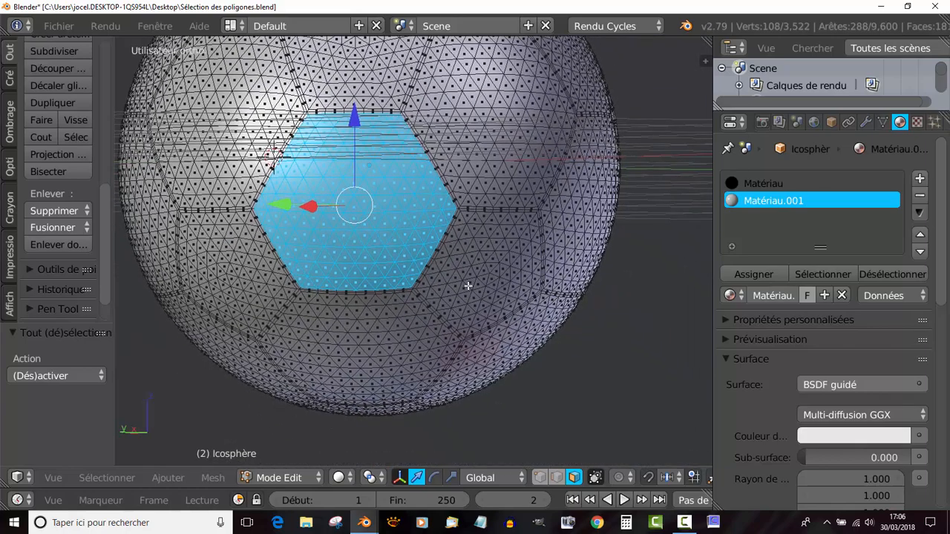
mouse_move(467, 286)
middle_mouse_down()
mouse_move(429, 273)
mouse_move(484, 268)
middle_mouse_up()
scroll(483, 273, "up", 2)
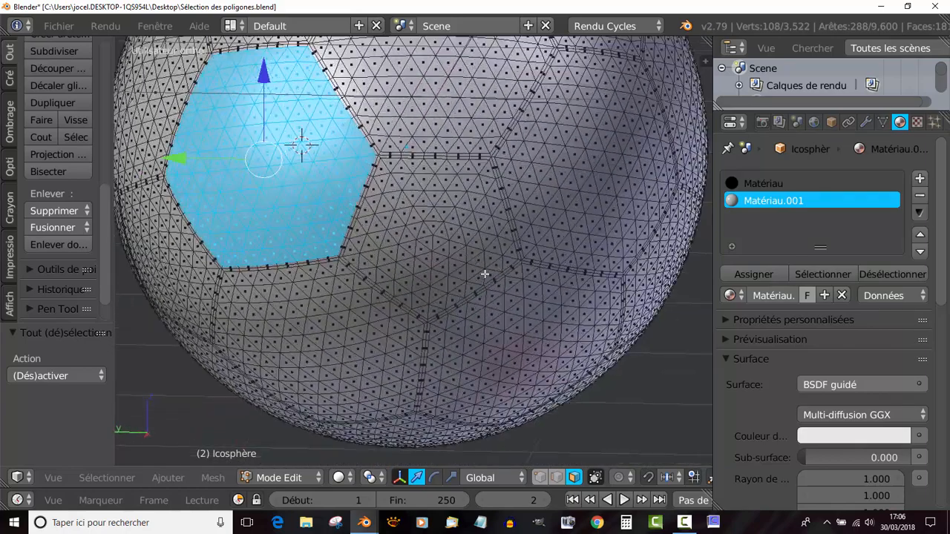
key("c")
mouse_move(391, 169)
left_mouse_down()
mouse_move(499, 167)
mouse_move(510, 250)
mouse_move(437, 302)
mouse_move(377, 254)
mouse_move(364, 256)
mouse_move(362, 241)
mouse_move(377, 192)
mouse_move(456, 178)
mouse_move(419, 249)
mouse_move(441, 212)
left_mouse_up()
scroll(441, 212, "down", 5)
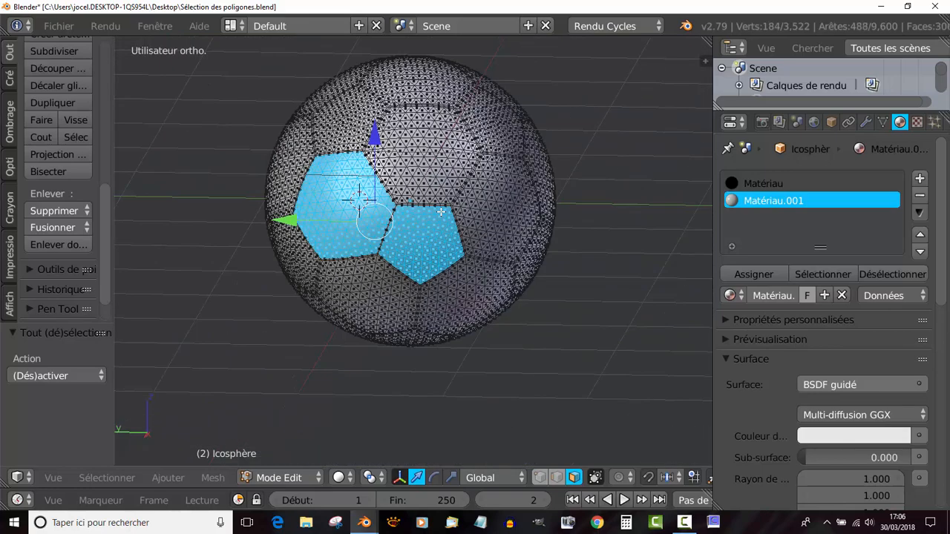
Extend the selection to all similar pentagon and hexagon patches on the ball using the Régions de faces criterion
left_click(107, 478)
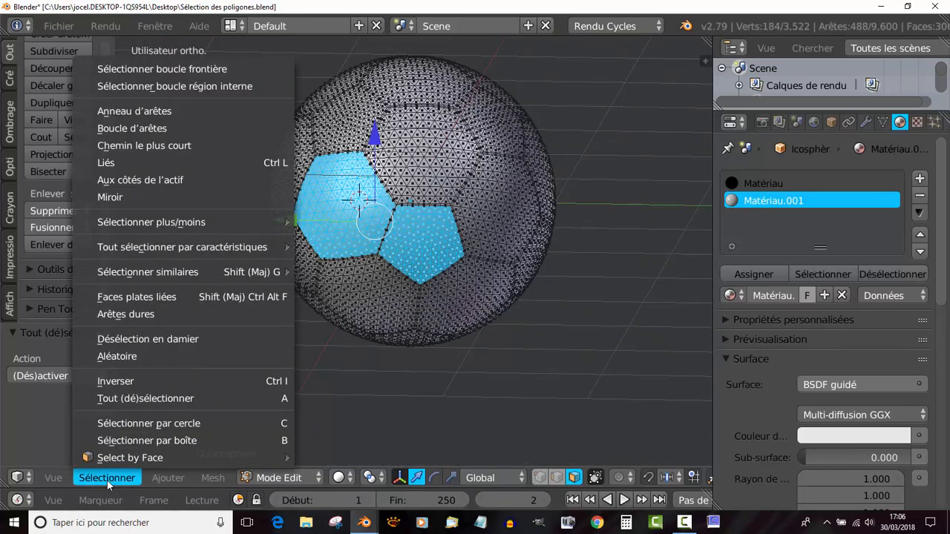
mouse_move(149, 247)
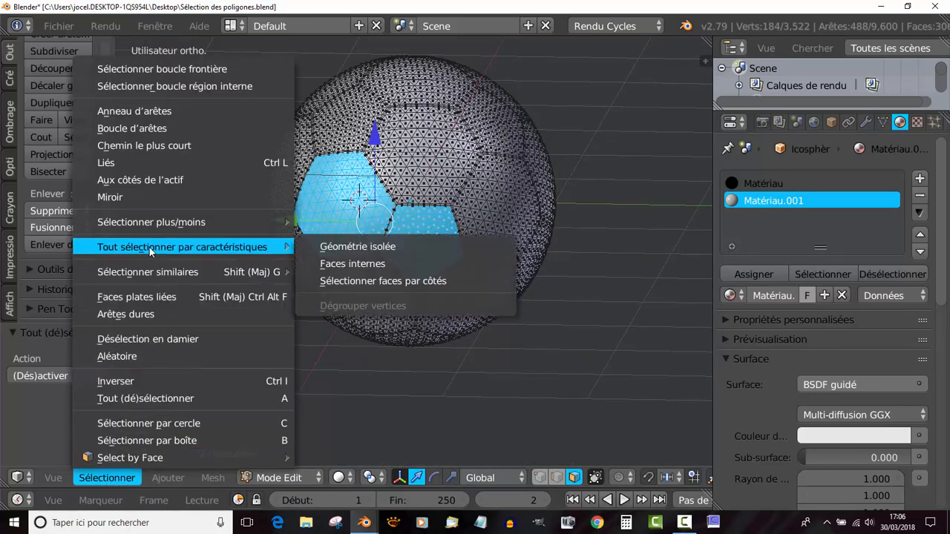
mouse_move(143, 272)
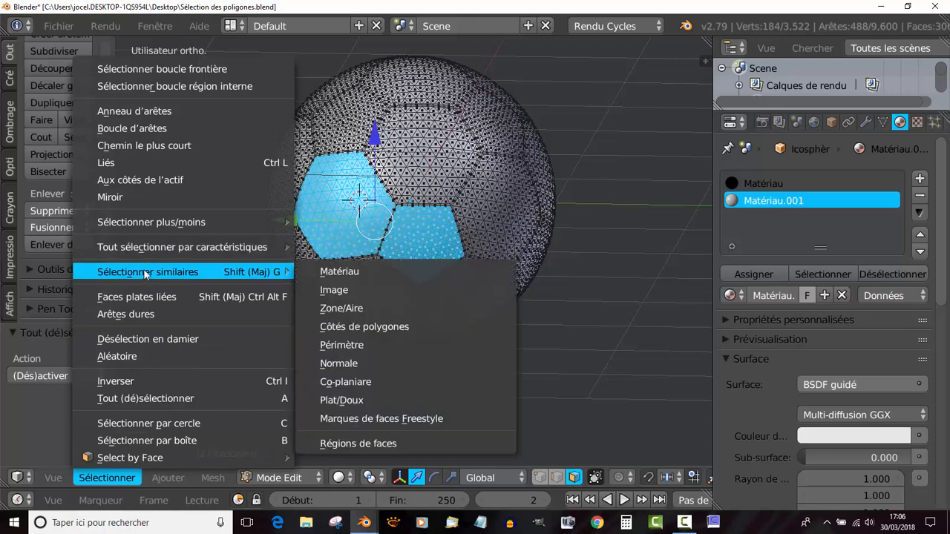
left_click(381, 444)
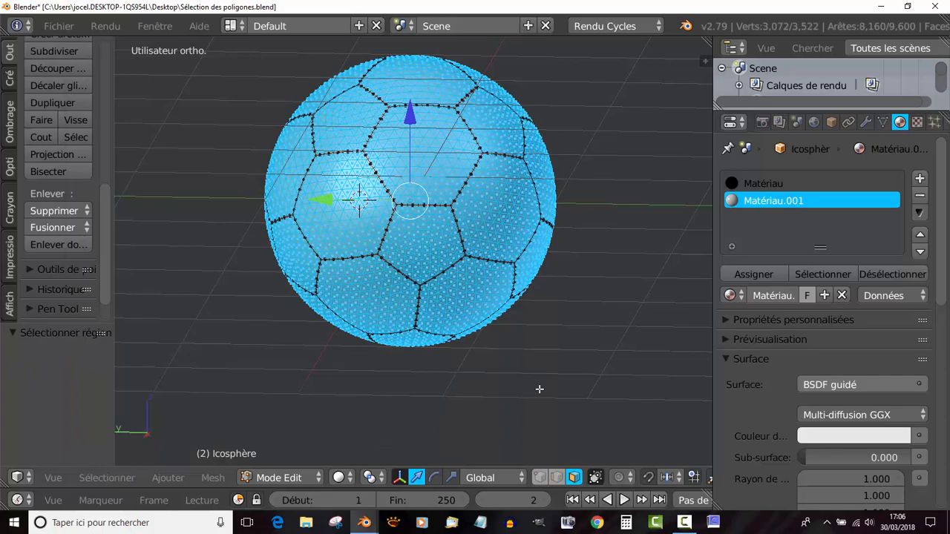
Add a vertex group to the icosphere and assign all selected patch faces to it
middle_click_drag(539, 388, 332, 249)
middle_click_drag(329, 307, 289, 436)
scroll(333, 350, "up", 4)
middle_click_drag(333, 350, 365, 306)
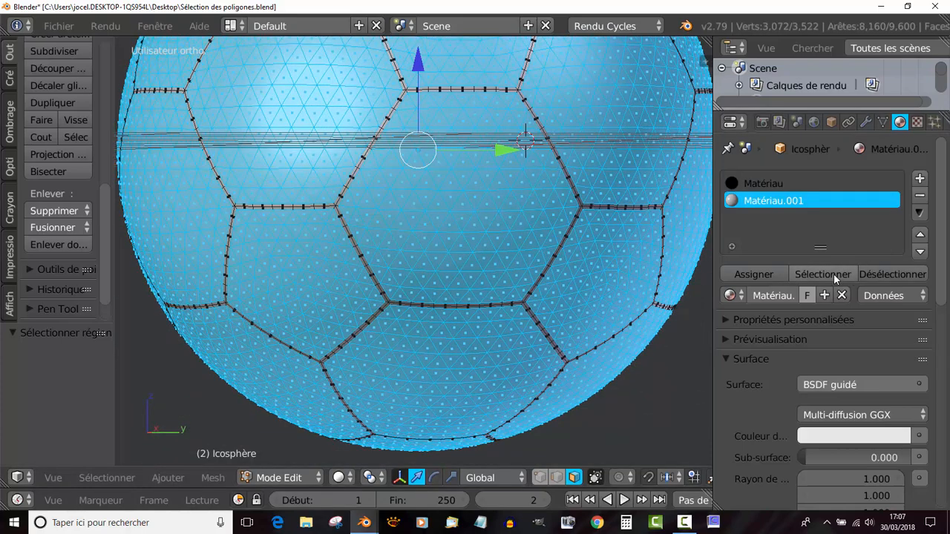
middle_click_drag(672, 363, 570, 329, "shift")
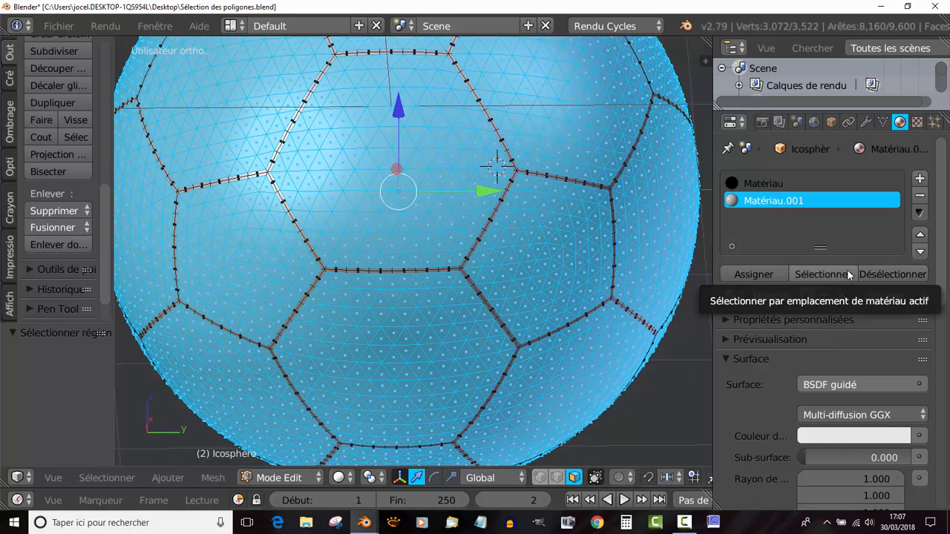
left_click(882, 122)
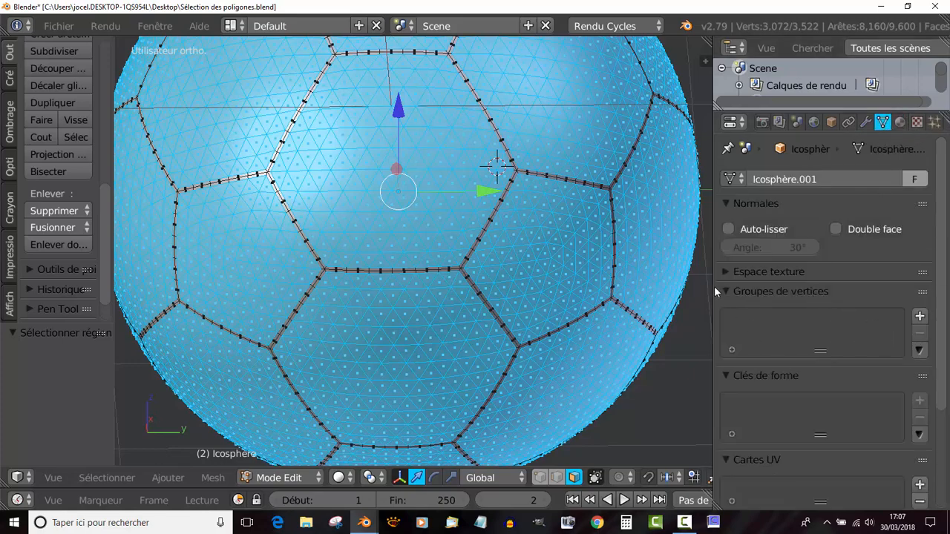
left_click(920, 316)
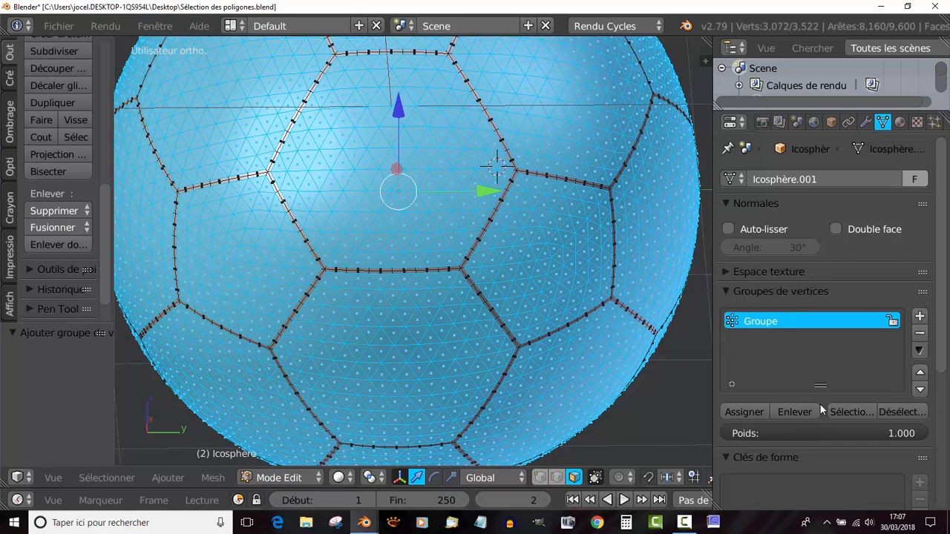
left_click(749, 410)
Invert the selection so that only the narrow seam faces between the patches are selected
scroll(495, 321, "up", 3)
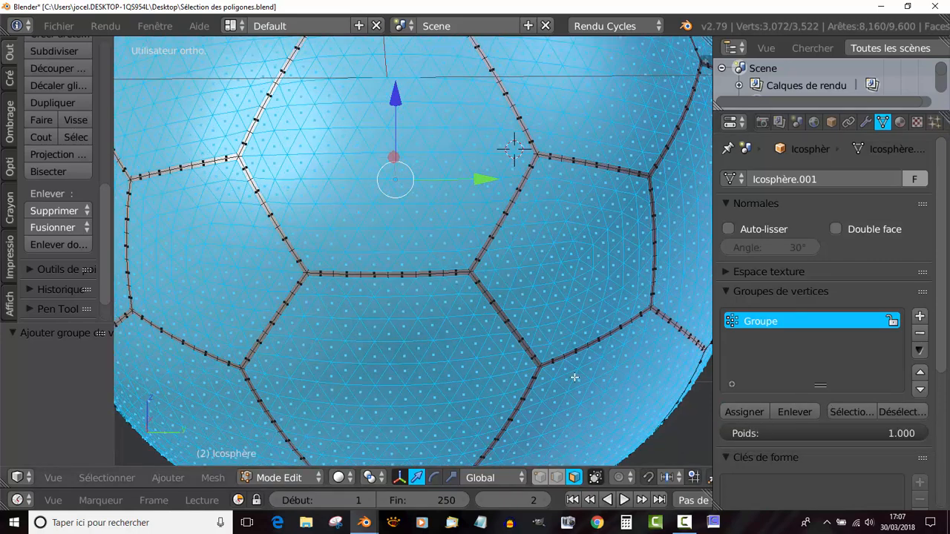
scroll(496, 321, "up", 1)
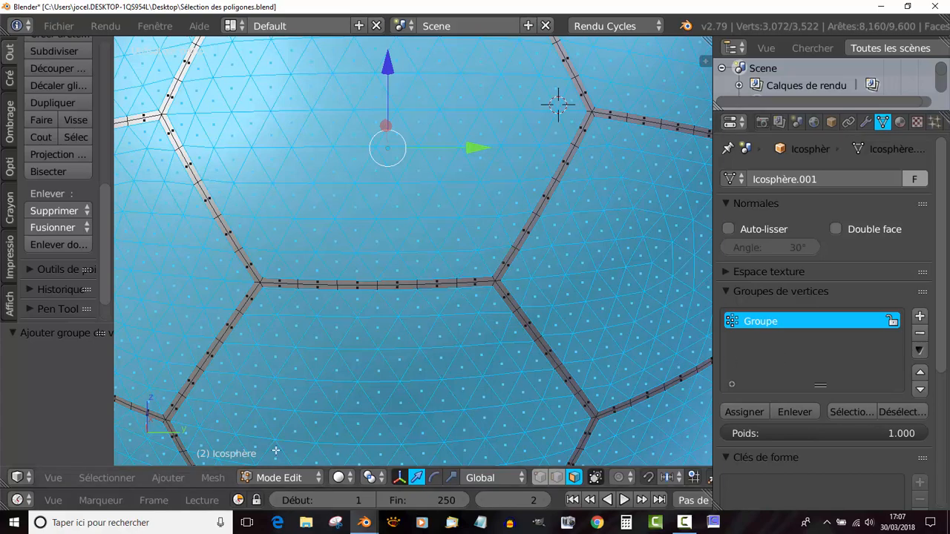
left_click(115, 483)
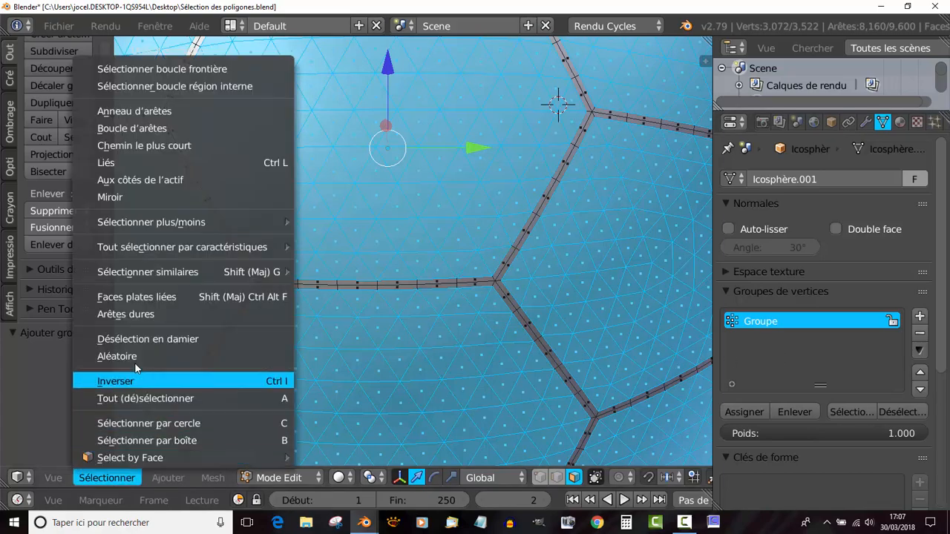
left_click(119, 380)
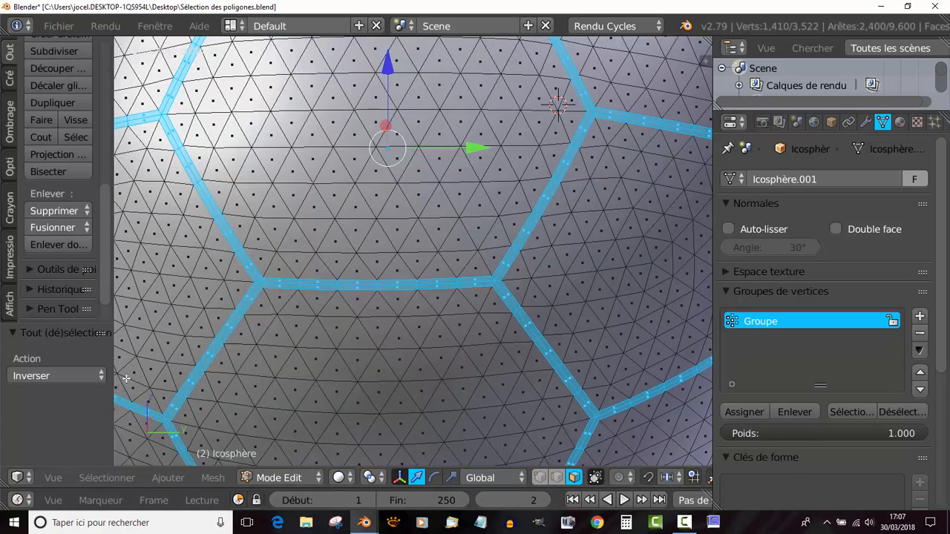
Add a second vertex group for the selected seam faces
scroll(424, 367, "down", 3)
scroll(427, 368, "down", 1)
middle_click_drag(460, 393, 453, 416)
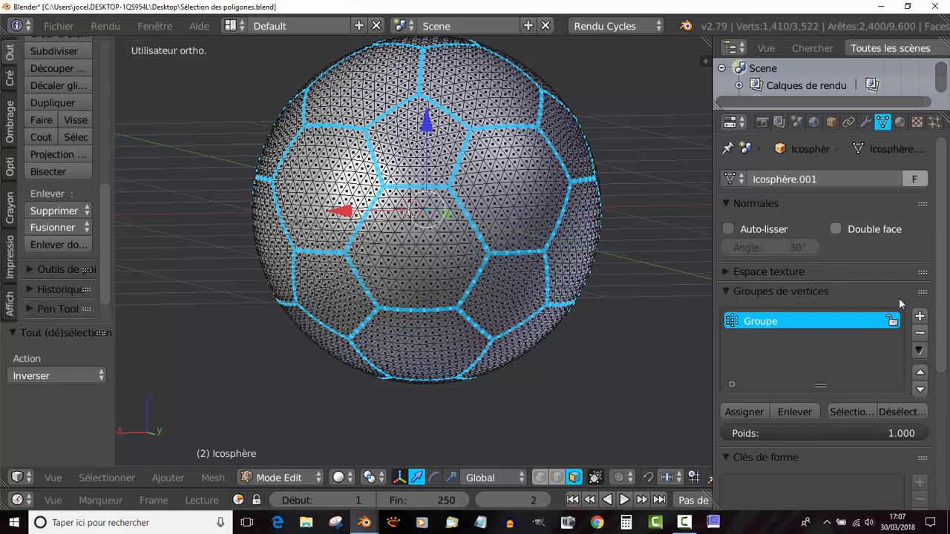
left_click(920, 317)
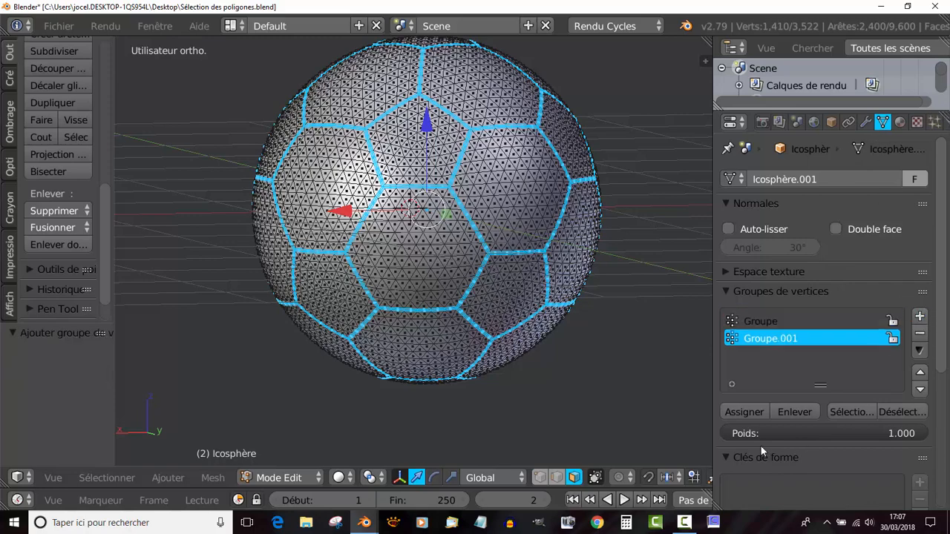
Display the ball with Matériau viewport shading and examine the selected seam faces around a black pentagon
scroll(509, 408, "up", 3)
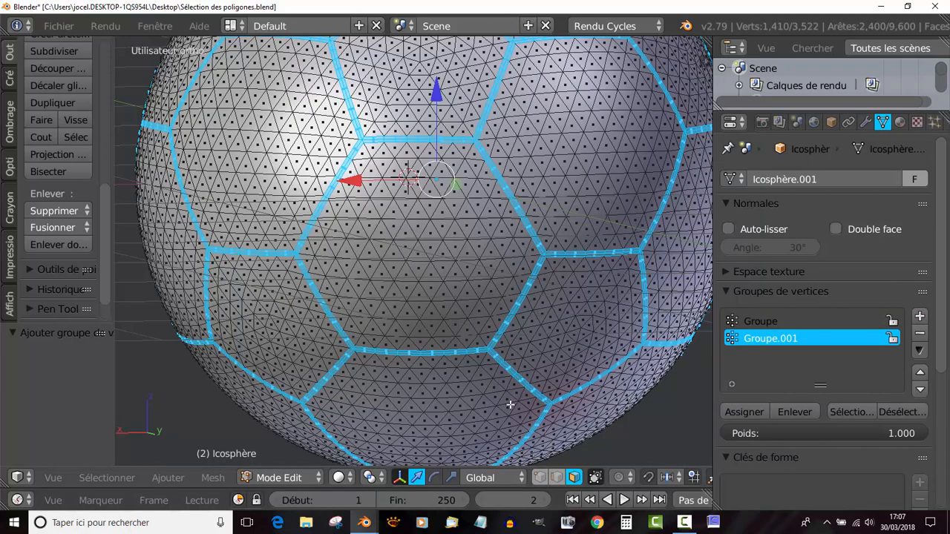
scroll(509, 404, "down", 2)
key("Tab")
key("Tab")
middle_click_drag(519, 330, 502, 345)
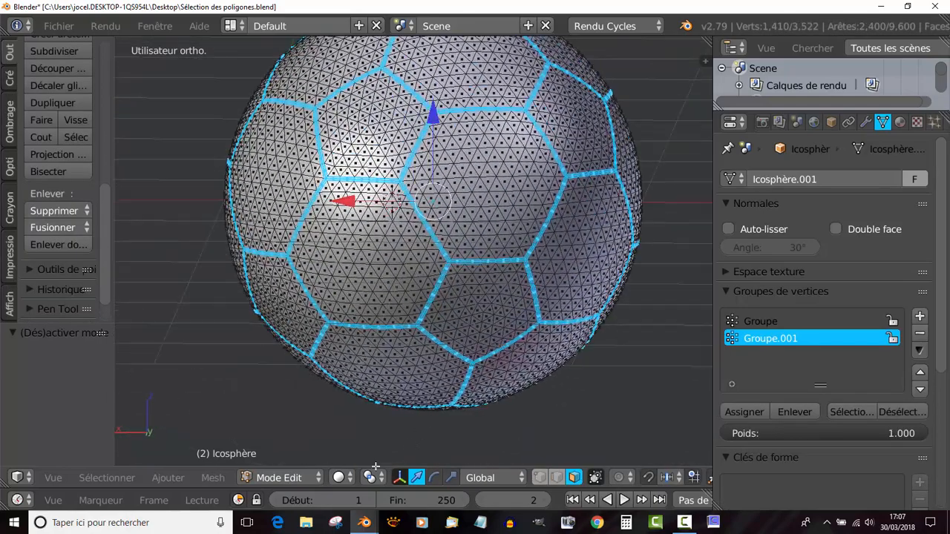
left_click(340, 477)
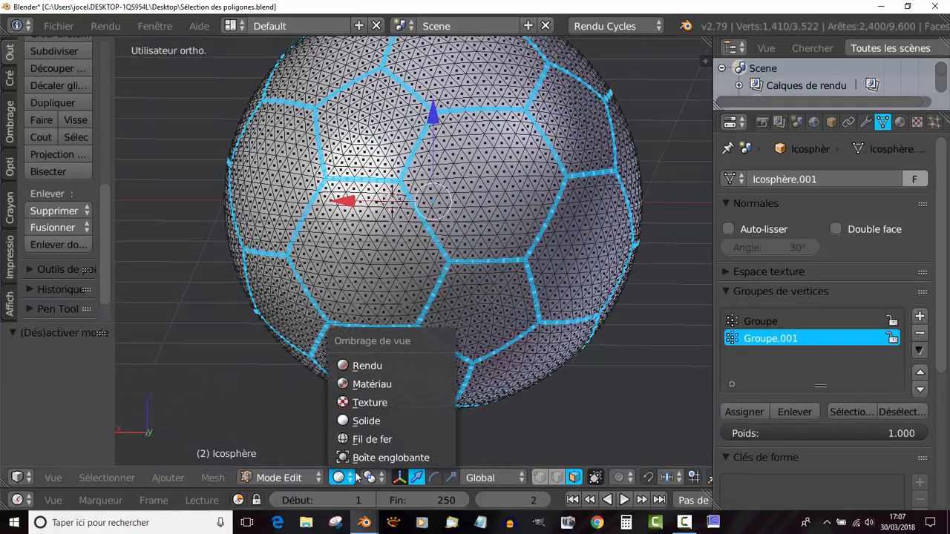
left_click(371, 384)
scroll(606, 326, "up", 3)
middle_click_drag(606, 326, 503, 380)
scroll(453, 344, "up", 2)
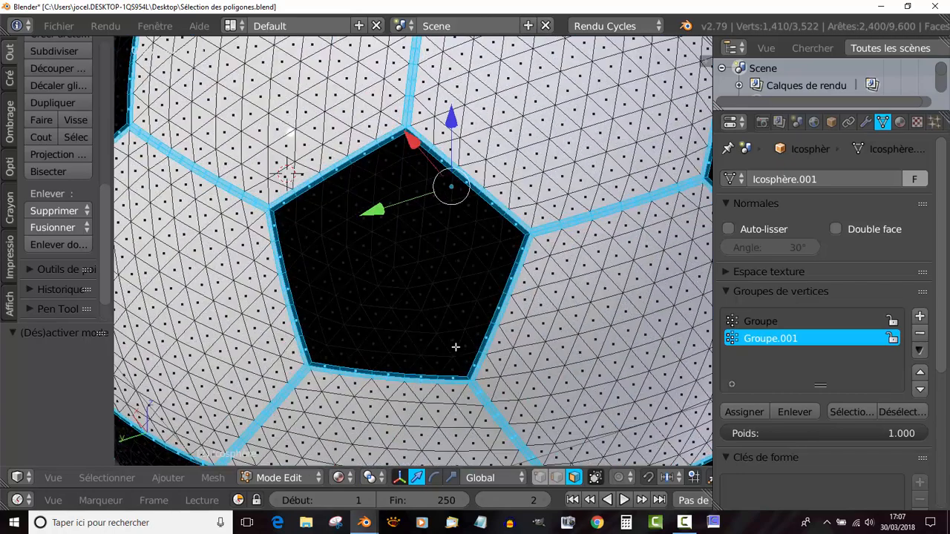
scroll(469, 342, "up", 1)
middle_click_drag(424, 274, 423, 253)
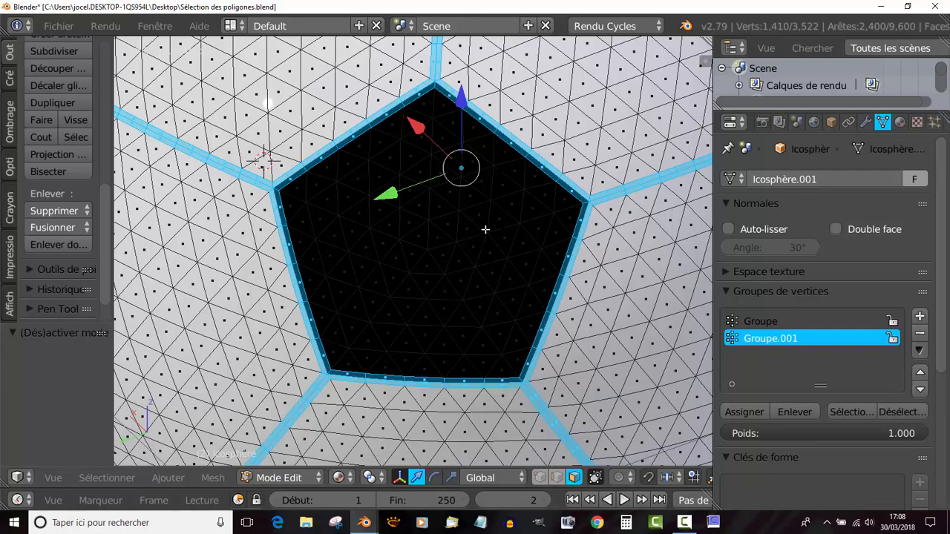
scroll(485, 230, "down", 5)
middle_click_drag(517, 233, 537, 220)
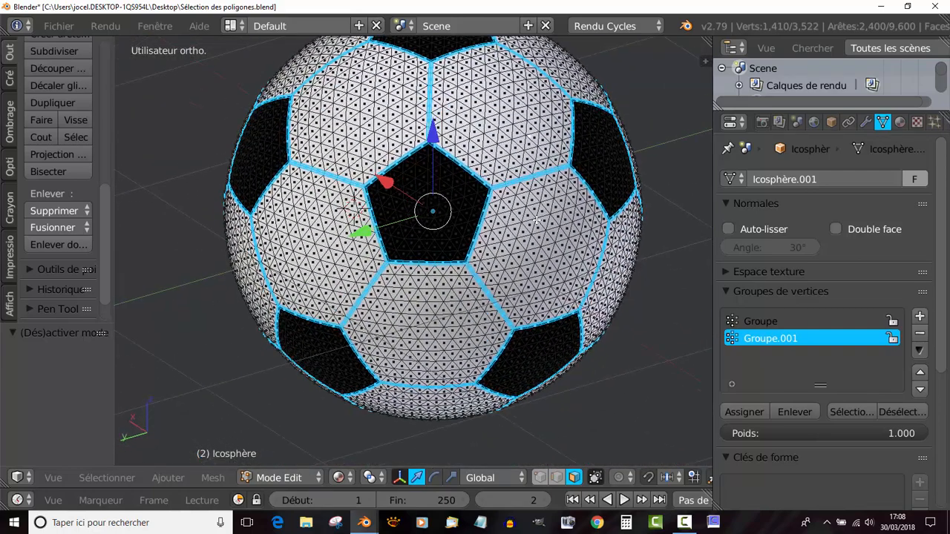
Narrow the properties editor to enlarge the 3D view and centre the ball in it
left_click(343, 477)
left_click_drag(710, 307, 740, 300)
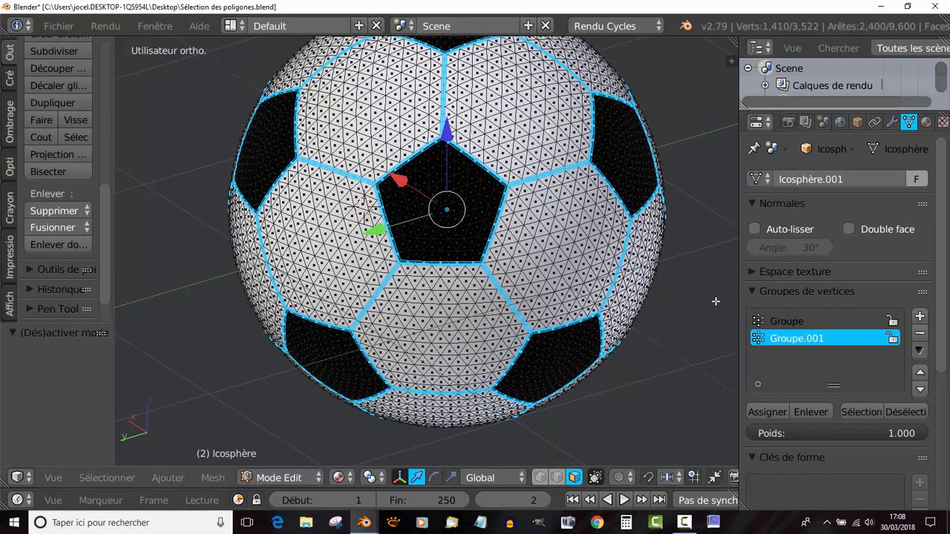
middle_click_drag(740, 300, 689, 330, "shift")
scroll(577, 326, "up", 1)
scroll(575, 325, "down", 1)
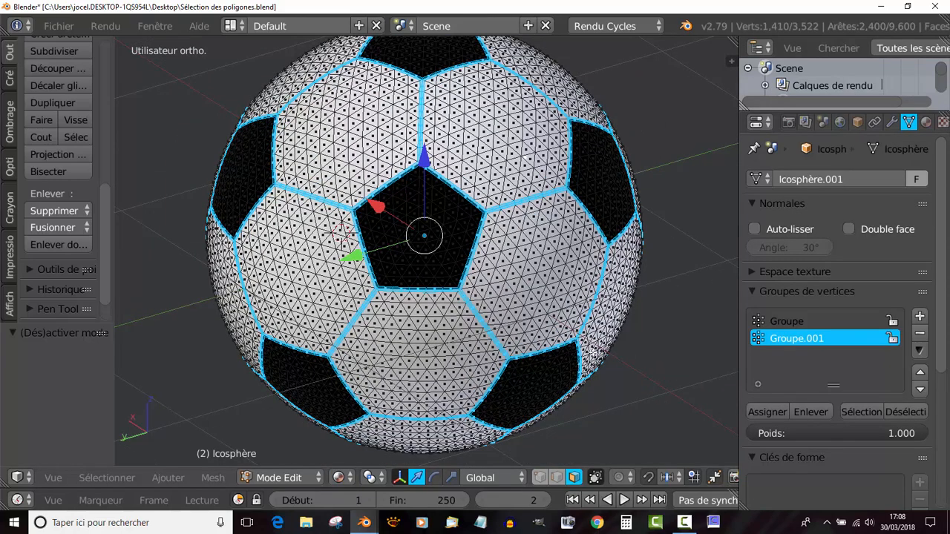
Set the pivot point to Barycentre, extrude the seam faces and scale the extrusion inward to 0.955
left_click(367, 478)
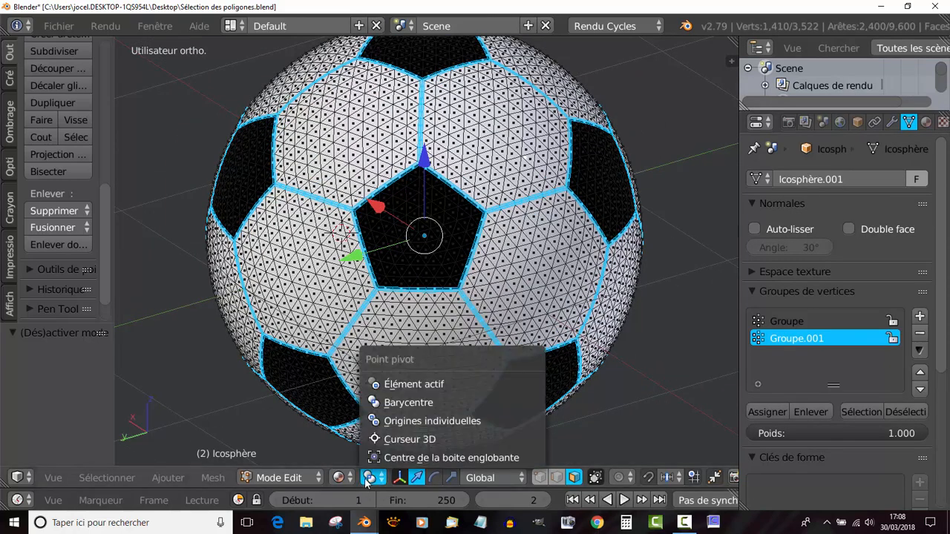
left_click(366, 480)
left_click(367, 479)
left_click(391, 401)
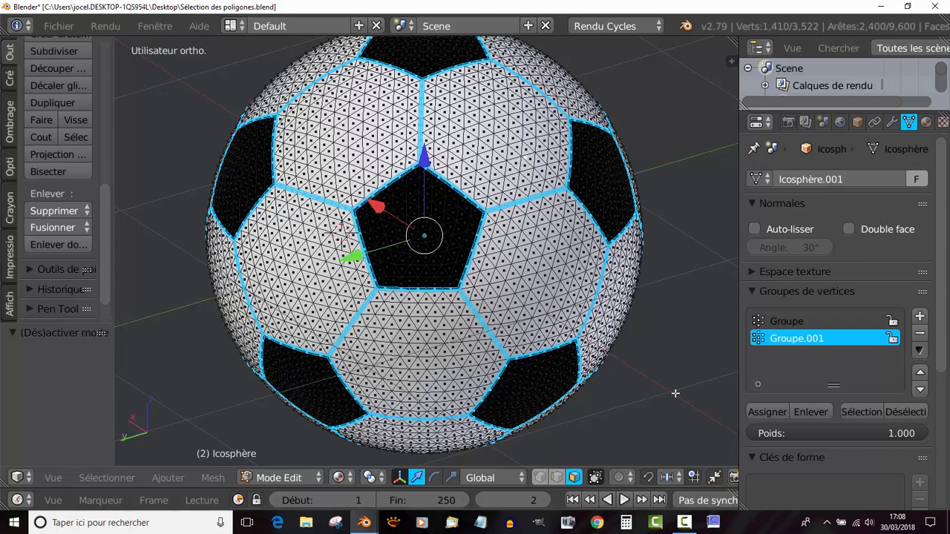
key("s")
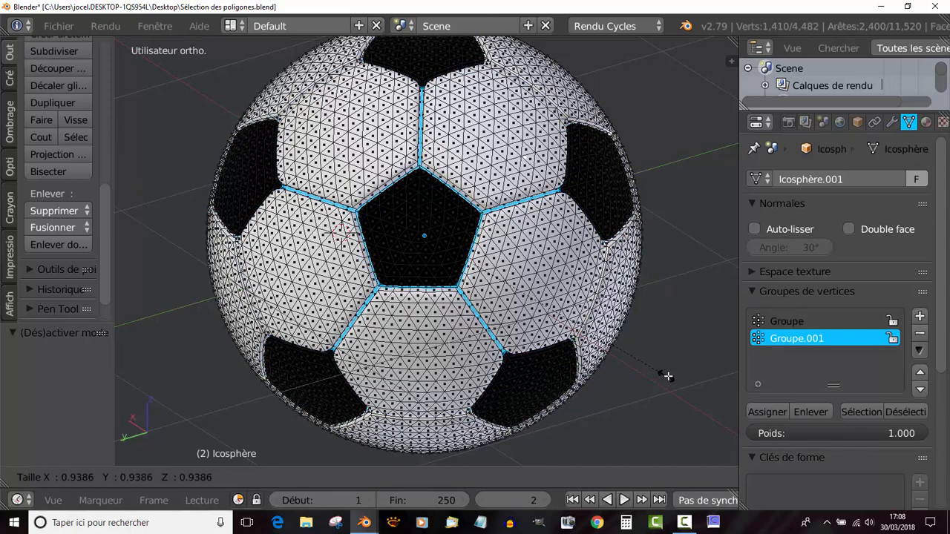
left_click(670, 378)
Switch the viewport shading to Solide and scale the extruded seam faces back outward by about 1.02
left_click(341, 477)
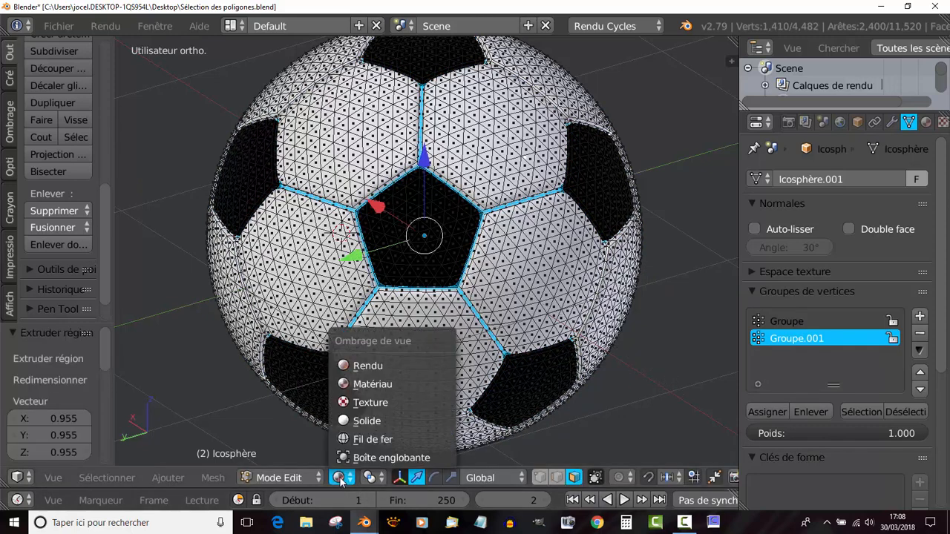
left_click(346, 421)
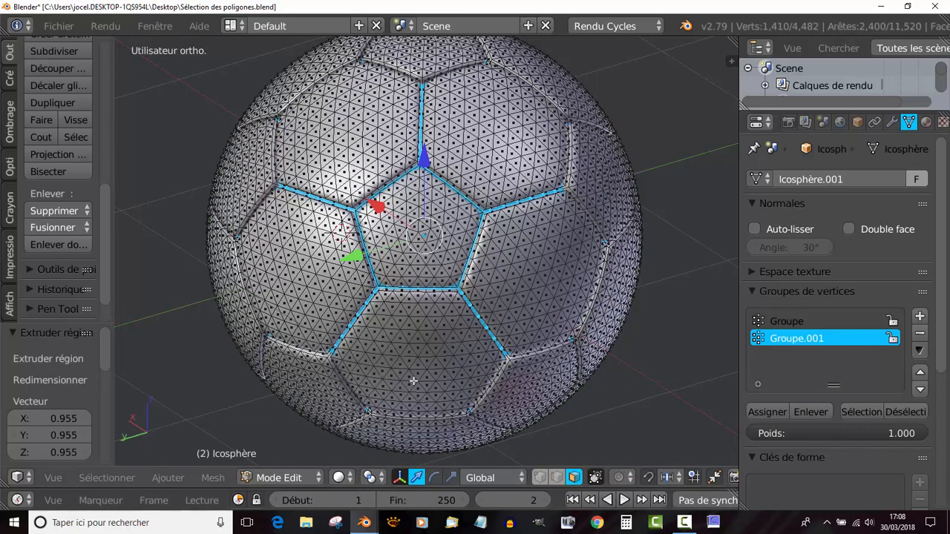
scroll(484, 341, "up", 2)
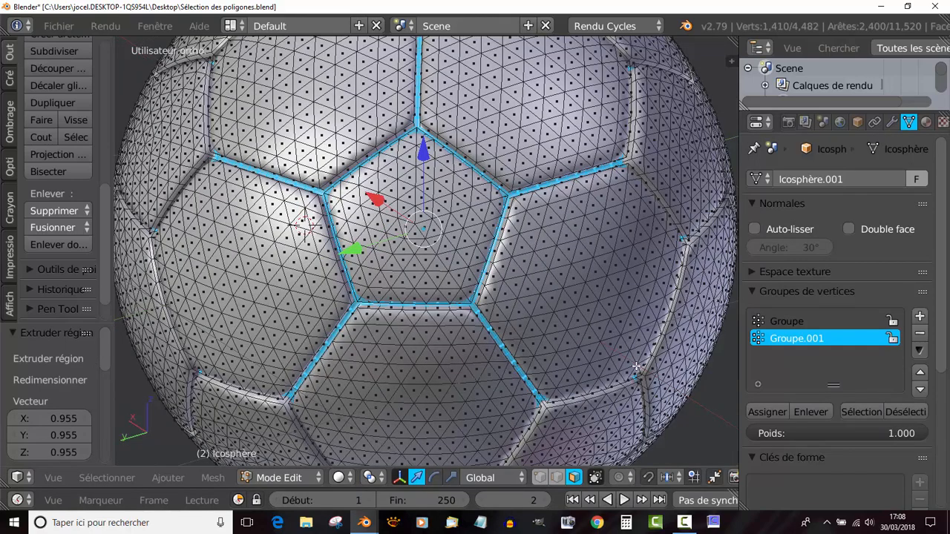
key("s")
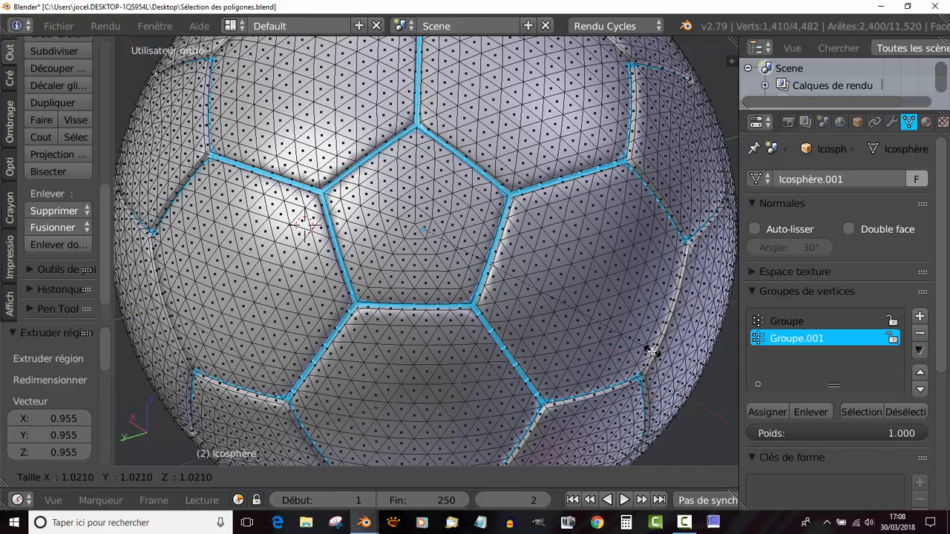
left_click(650, 350)
Examine the seam grooves on the smoothed ball in Object Mode and return to Edit Mode
key("Tab")
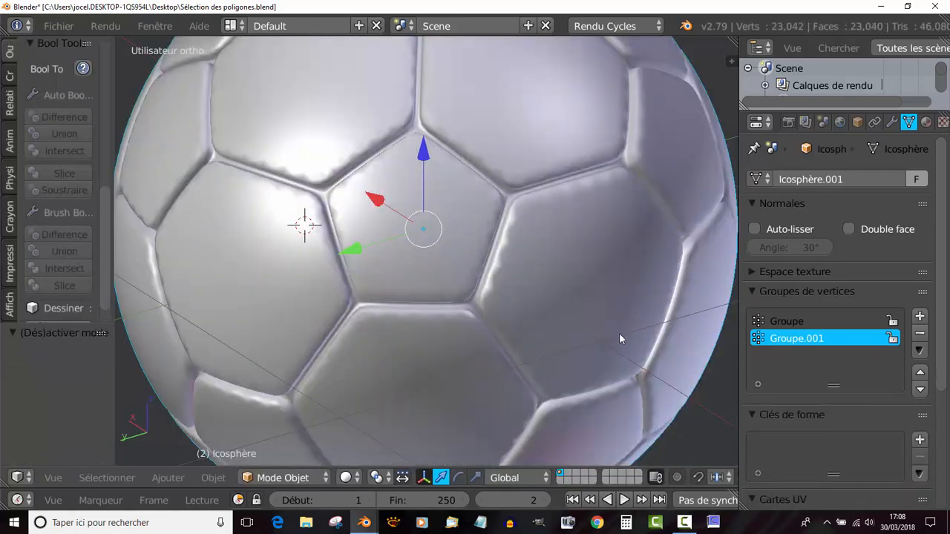
middle_click_drag(603, 329, 500, 325)
scroll(491, 320, "up", 3)
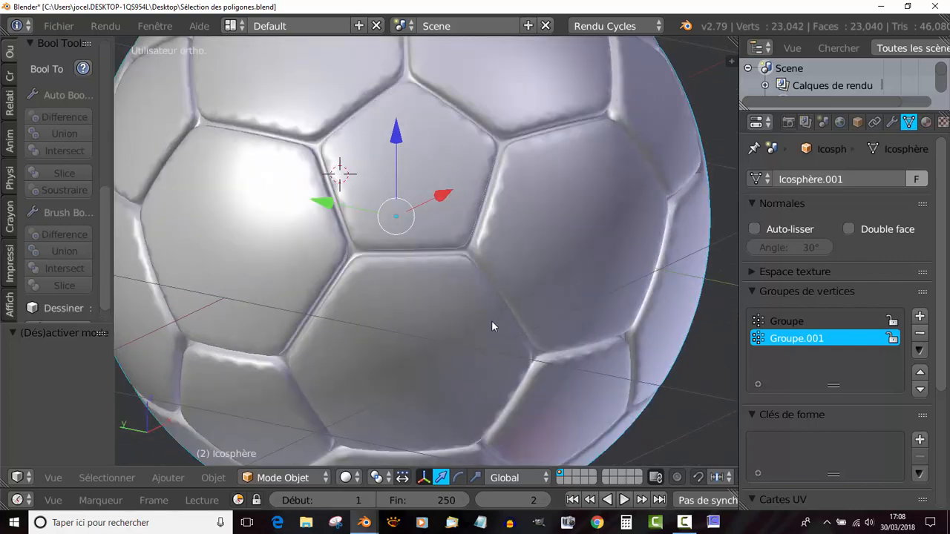
key("Tab")
scroll(492, 324, "up", 2)
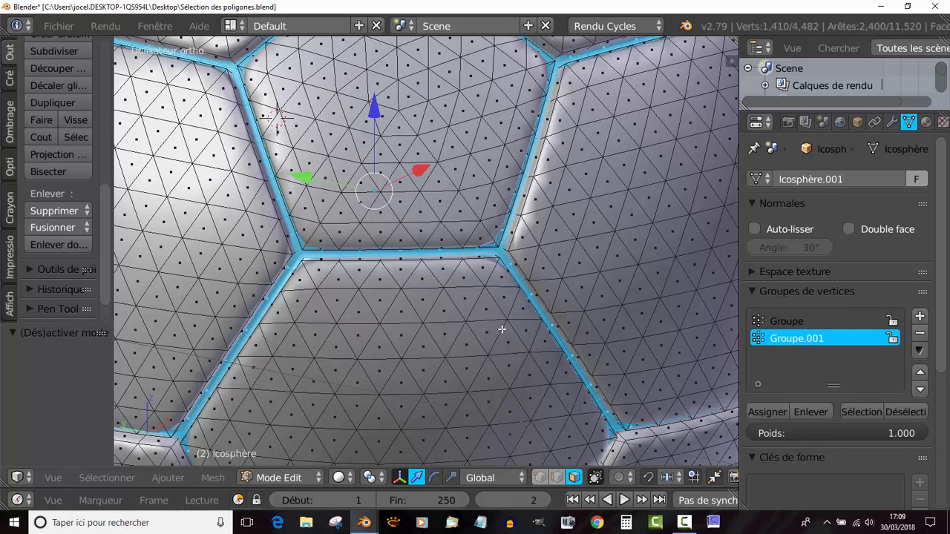
Switch to edge selection and shrink the seam face selection to the edges along the middle of the grooves
scroll(502, 328, "up", 3)
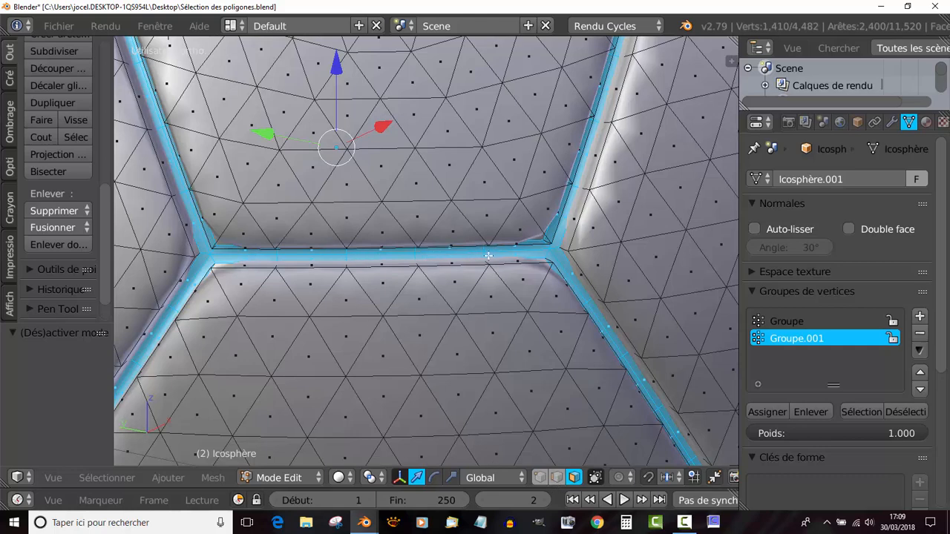
scroll(488, 255, "down", 3)
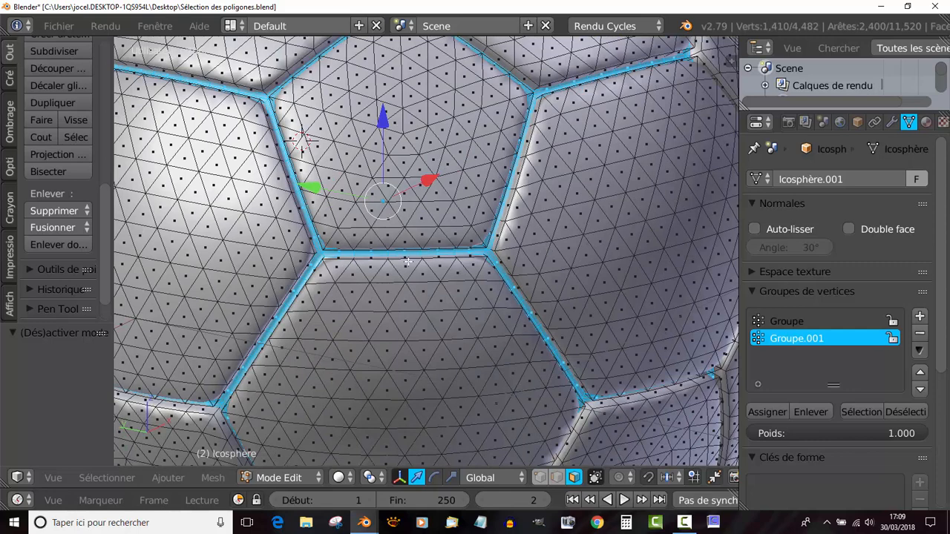
scroll(521, 349, "up", 2)
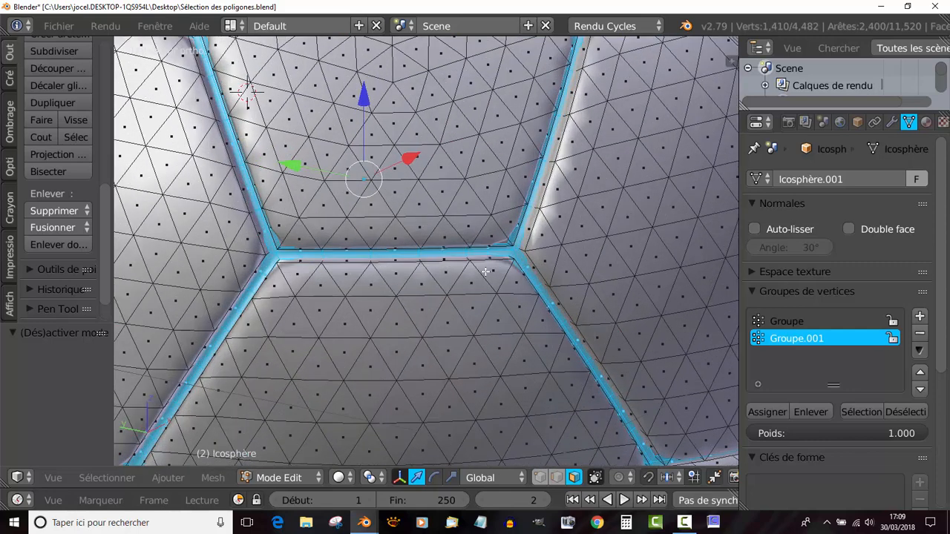
left_click(557, 477)
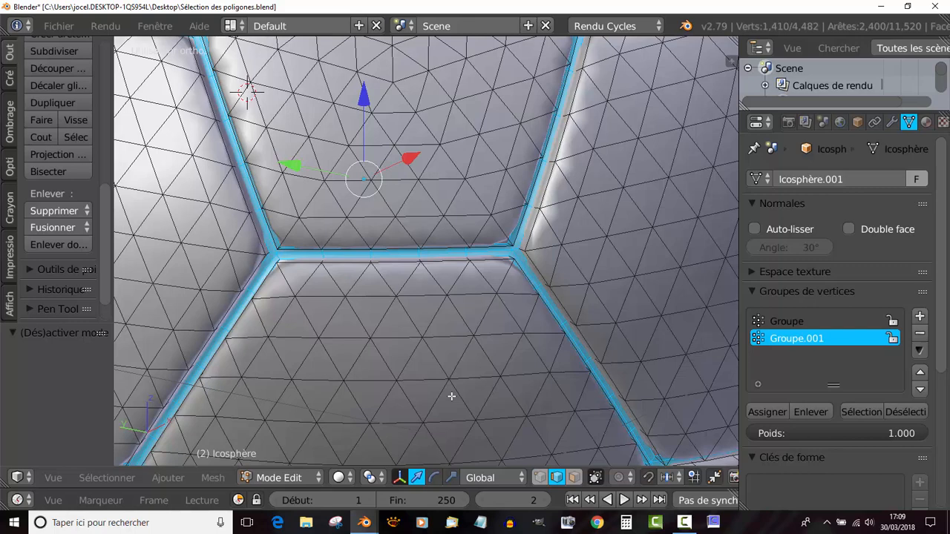
key("ctrl+KP_Subtract")
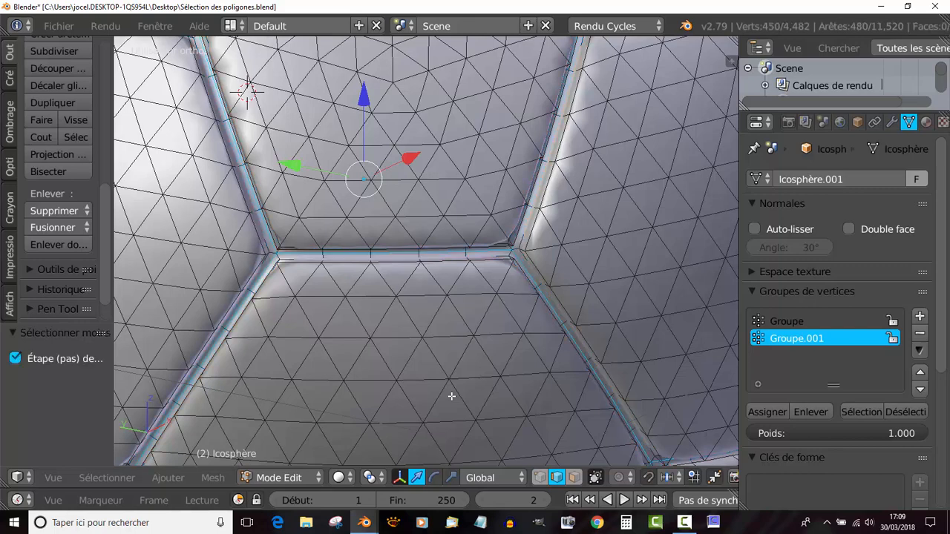
Examine the selected groove edges around the ball in wireframe and in solid shading
key("z")
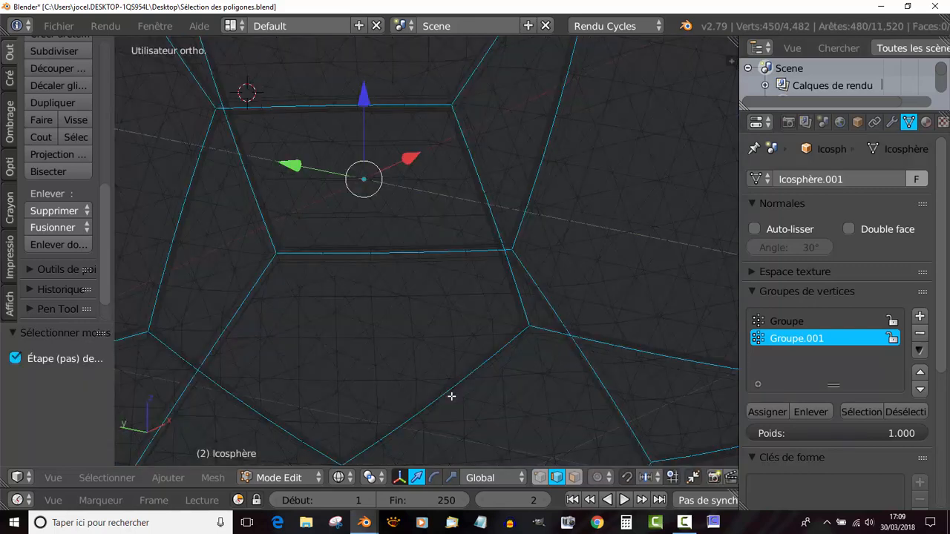
scroll(450, 395, "down", 5)
mouse_move(450, 394)
middle_mouse_down()
mouse_move(422, 423)
mouse_move(553, 424)
mouse_move(448, 372)
mouse_move(445, 319)
mouse_move(509, 388)
mouse_move(422, 403)
mouse_move(486, 411)
mouse_move(439, 405)
middle_mouse_up()
key("z")
scroll(439, 405, "up", 5)
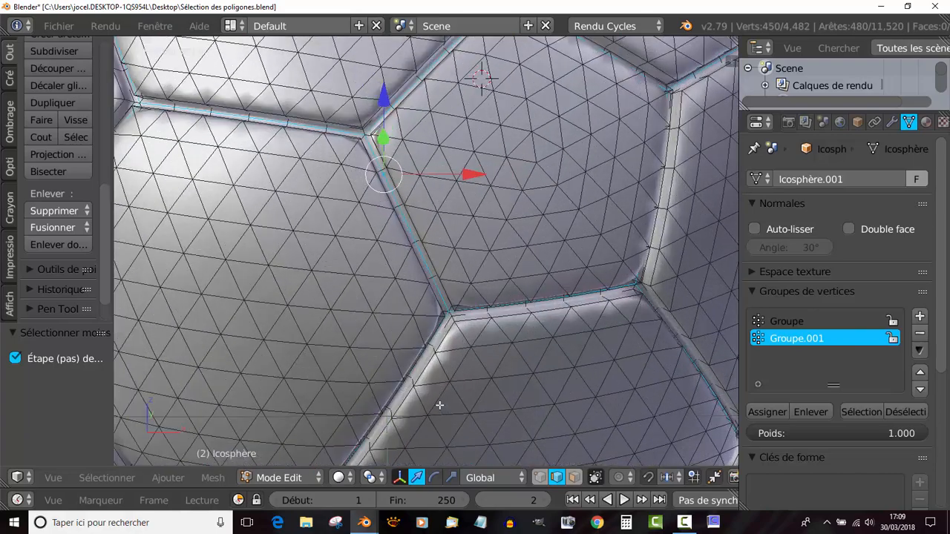
scroll(404, 395, "down", 4)
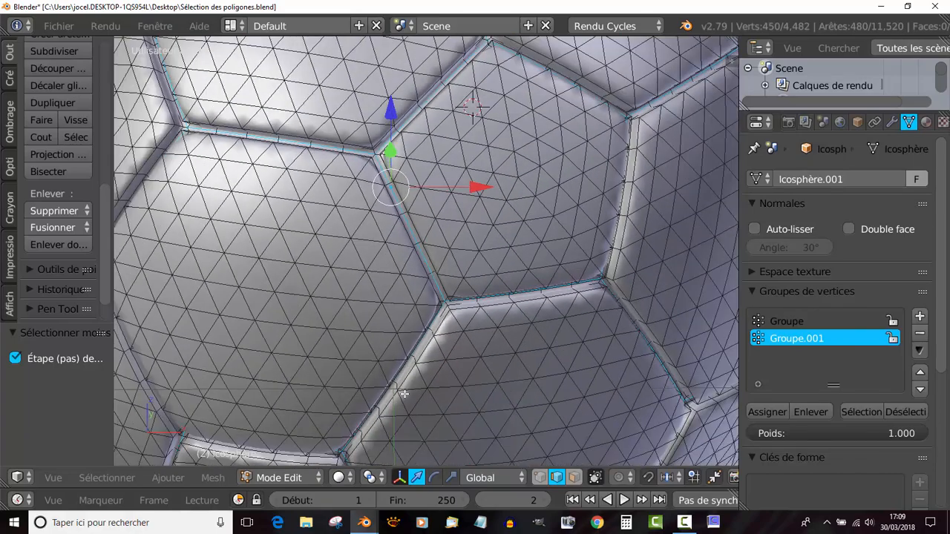
scroll(507, 401, "up", 2)
middle_click_drag(506, 402, 557, 407, "shift")
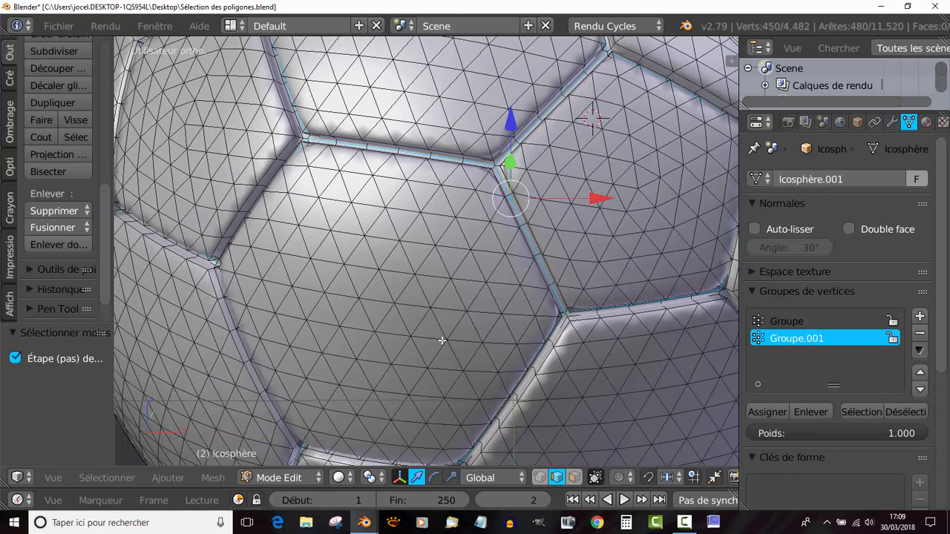
Switch to vertex selection and widen the tool shelf until the full tool names are readable
left_click(540, 476)
scroll(557, 321, "up", 2)
scroll(412, 375, "down", 3)
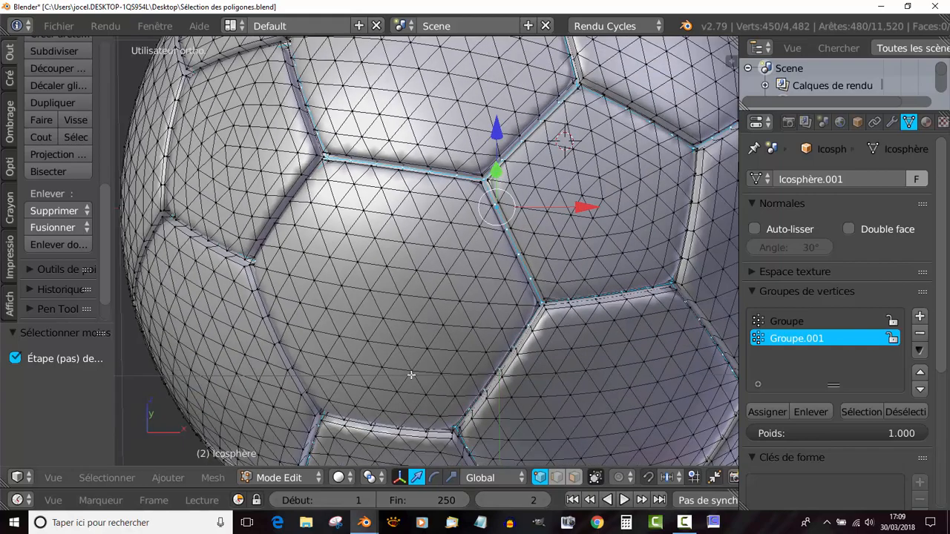
middle_click_drag(433, 362, 438, 361)
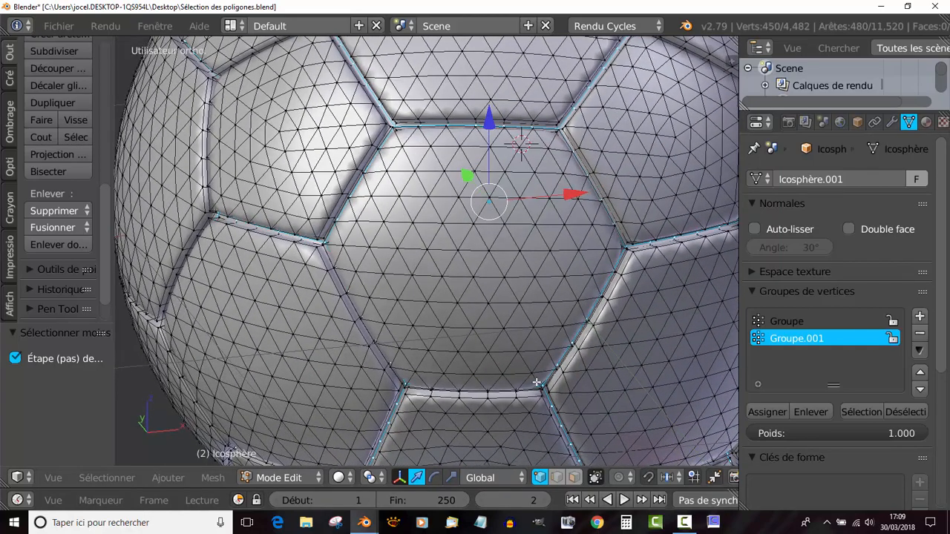
middle_click_drag(522, 348, 481, 337, "shift")
scroll(482, 338, "up", 2)
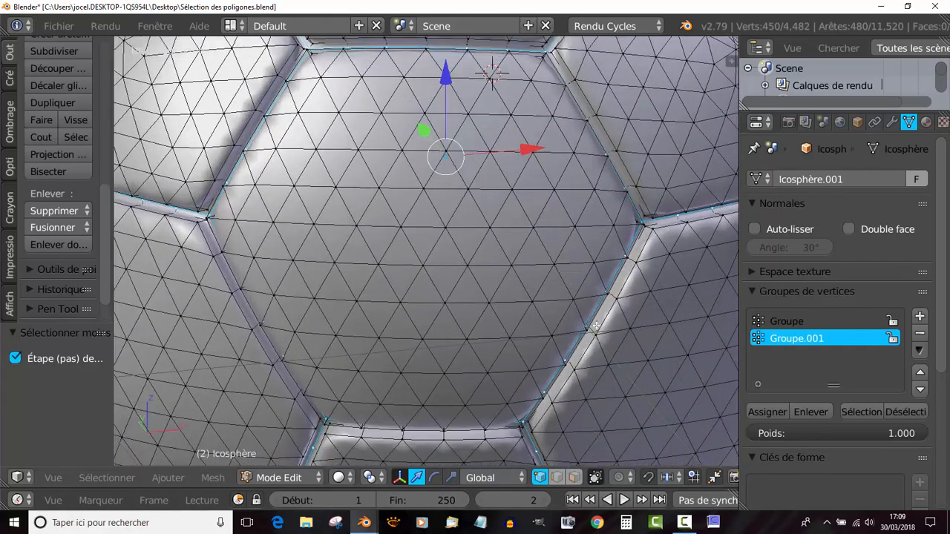
scroll(508, 272, "down", 2)
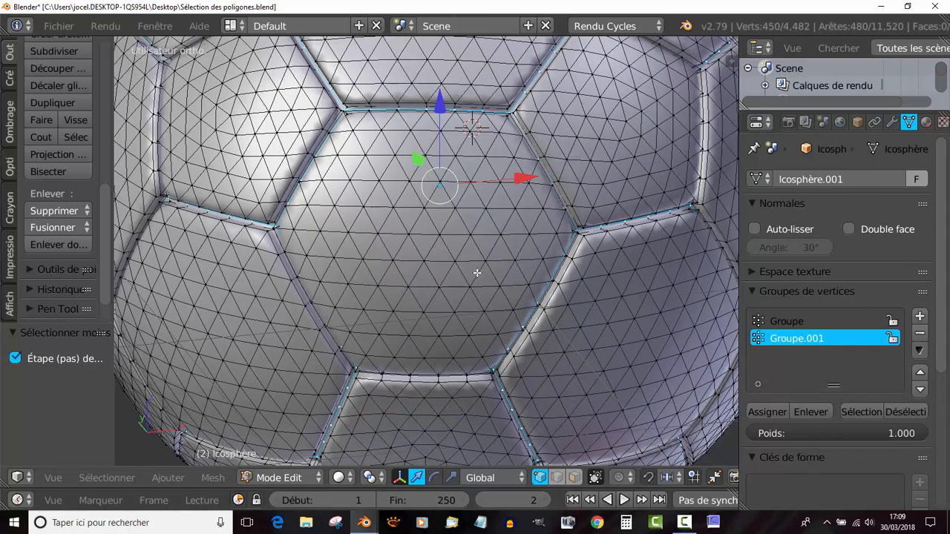
middle_click_drag(478, 273, 498, 282, "shift")
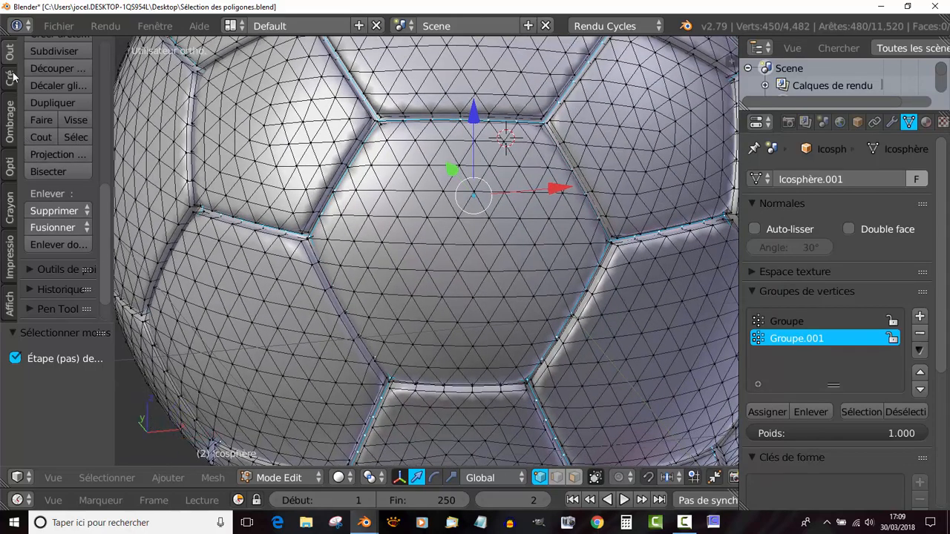
scroll(98, 60, "up", 10)
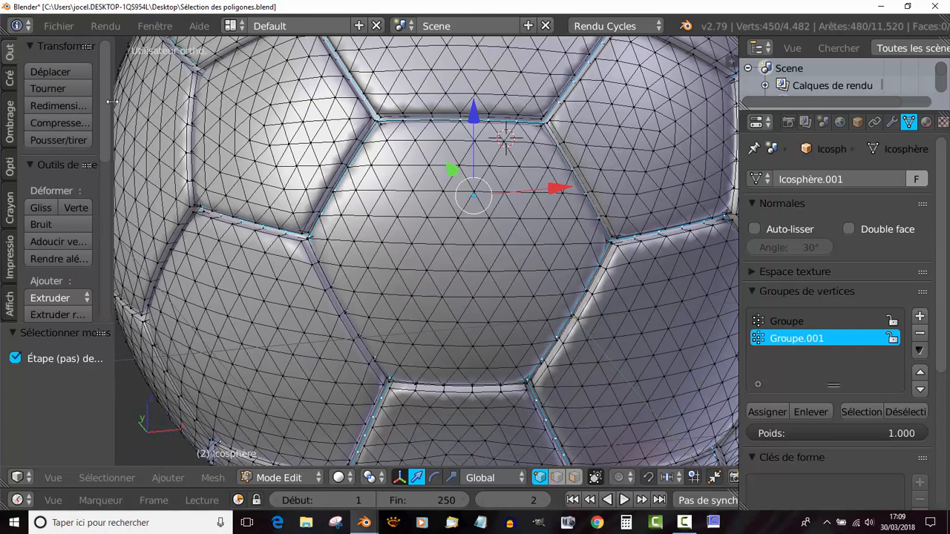
left_click_drag(111, 104, 160, 220)
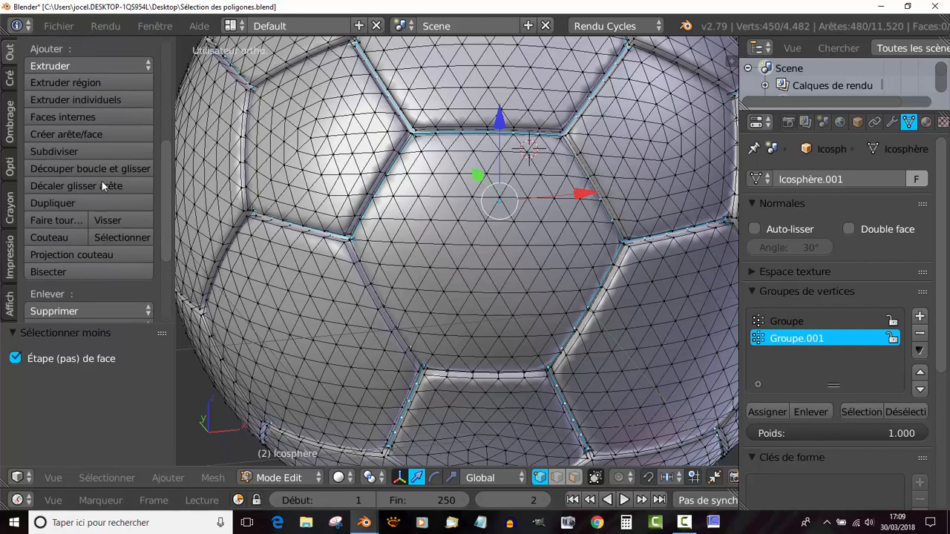
Subdivide the selected groove edges with one cut
left_click(52, 147)
scroll(450, 160, "up", 2)
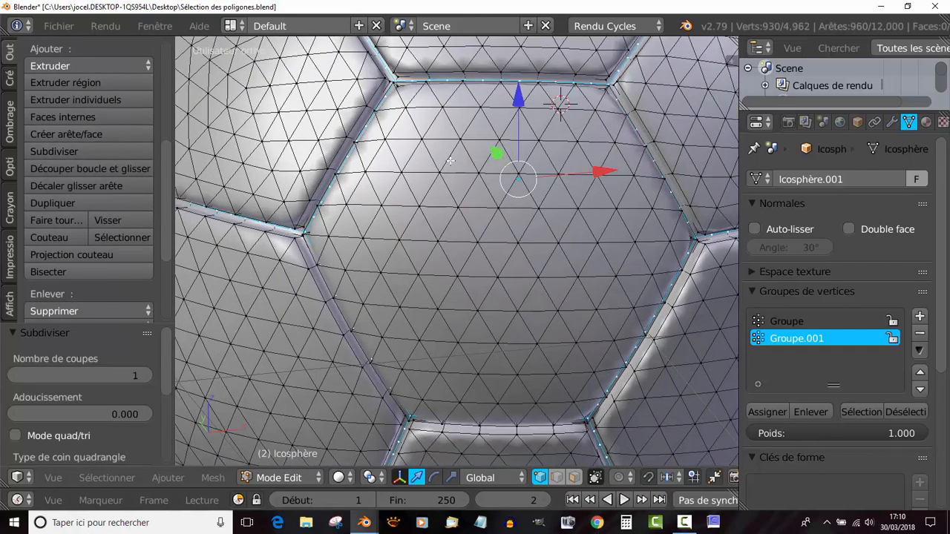
scroll(556, 220, "down", 3)
middle_click_drag(560, 268, 507, 255, "shift")
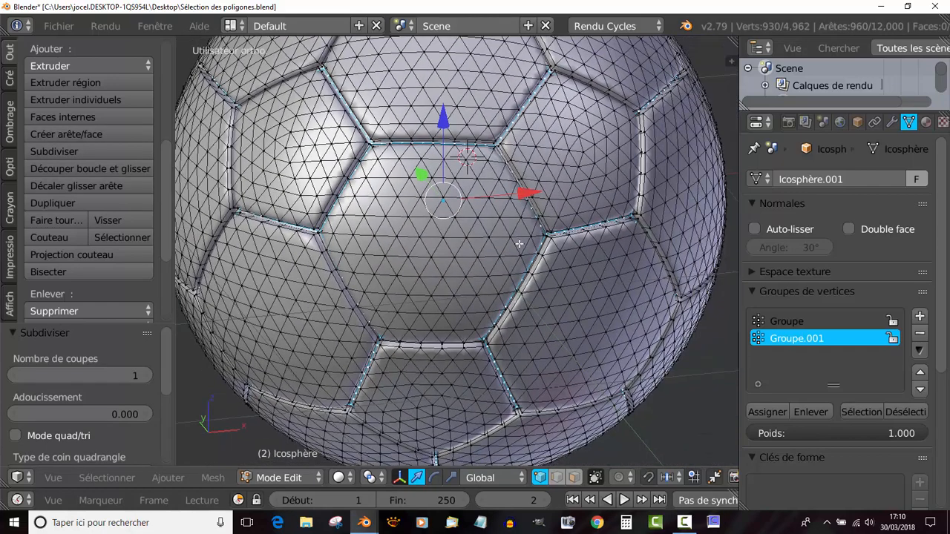
scroll(519, 244, "up", 3)
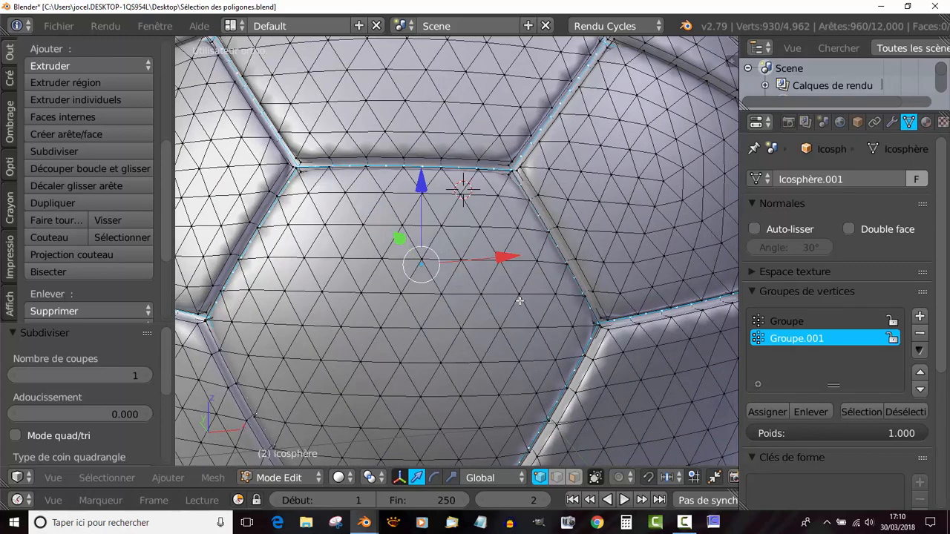
scroll(519, 310, "down", 3)
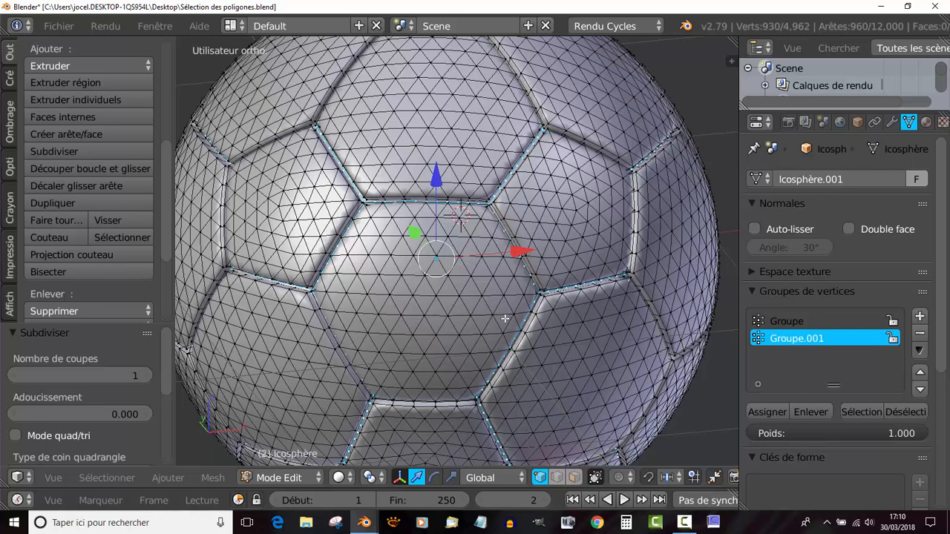
Try a vertex-only bevel of 0.020 on the selected groove vertices and undo it after inspecting it
key("ctrl+shift+b")
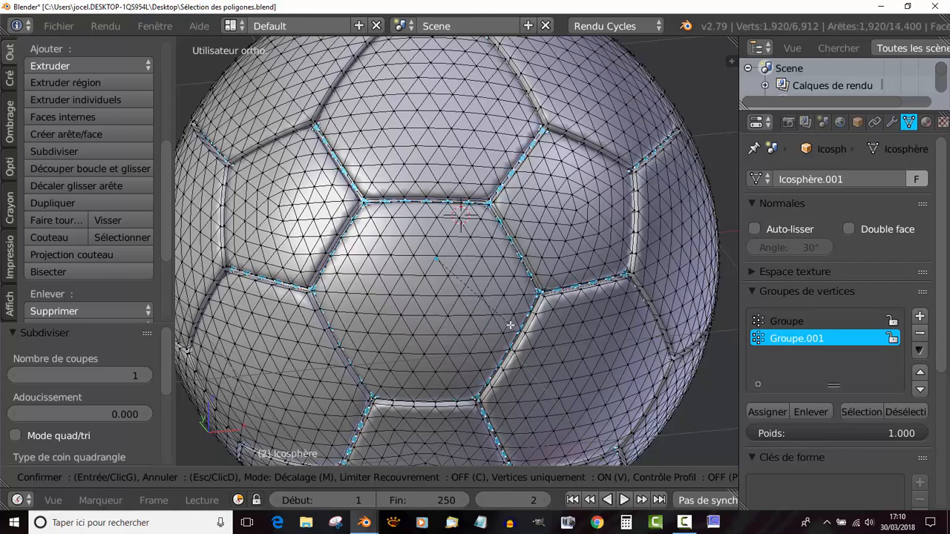
left_click(511, 325)
scroll(502, 291, "up", 5)
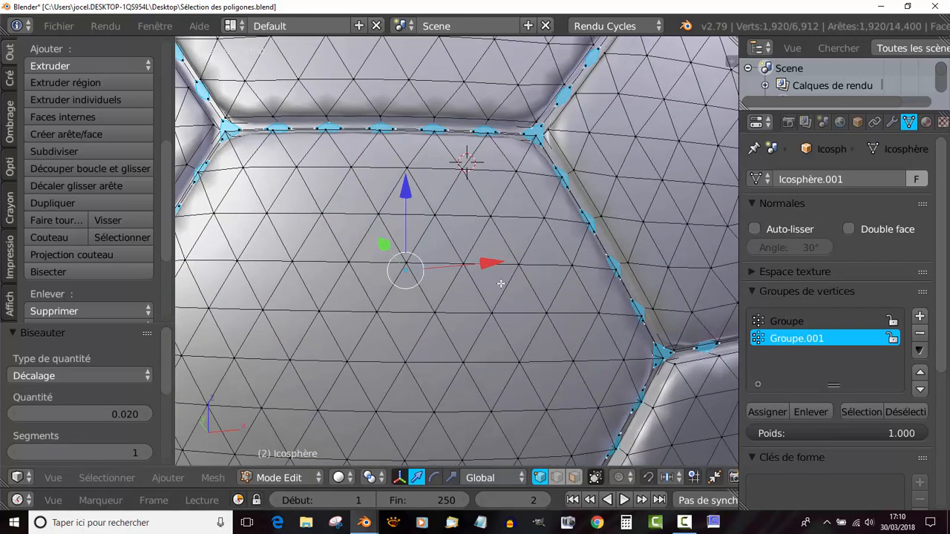
scroll(497, 298, "up", 1)
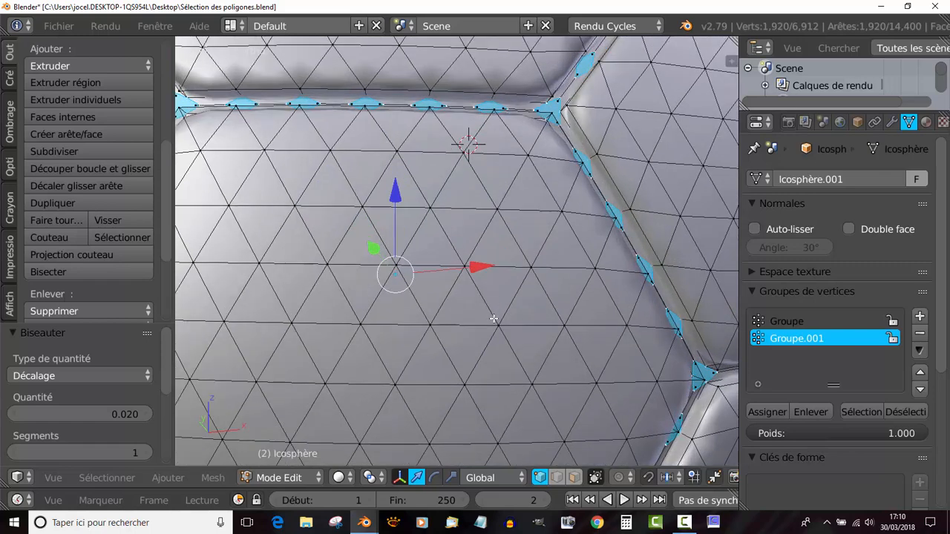
scroll(491, 342, "down", 1)
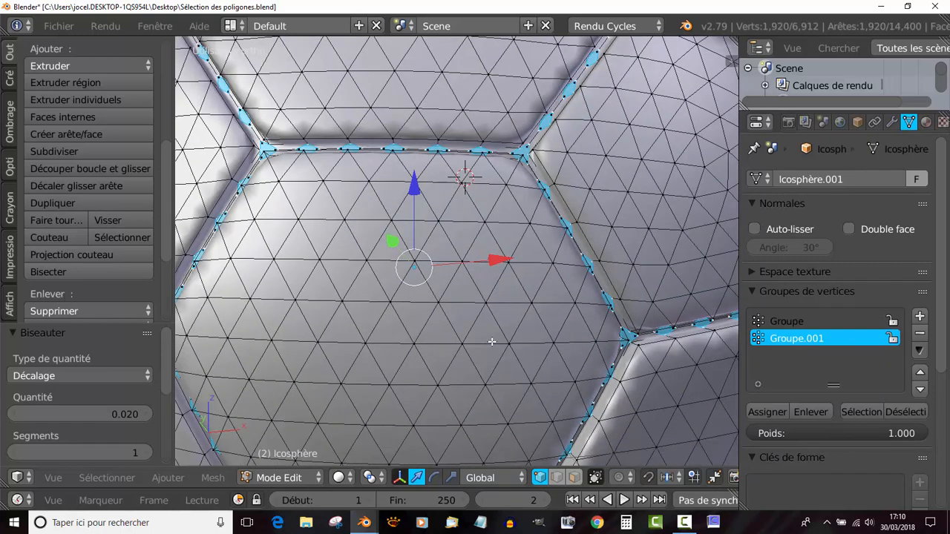
key("Tab")
key("Tab")
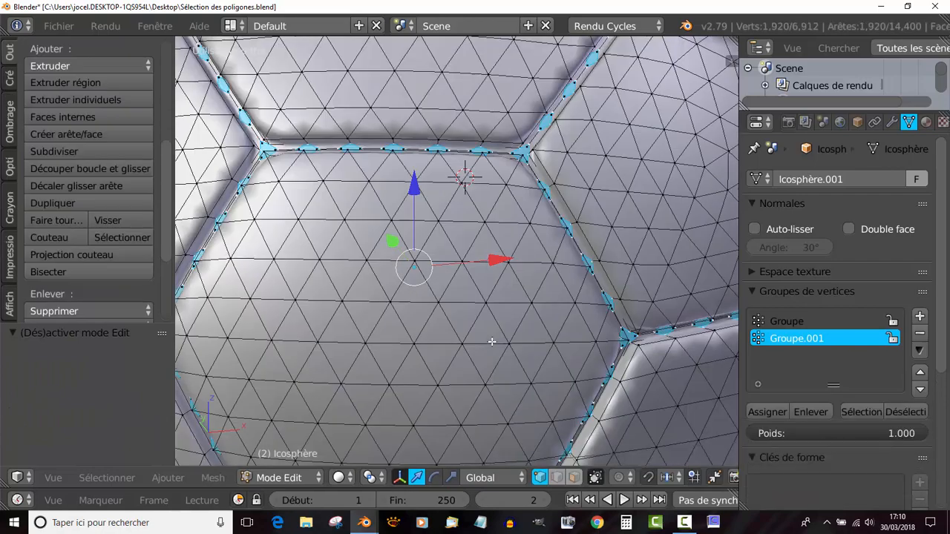
scroll(492, 341, "down", 1)
scroll(491, 341, "down", 2)
scroll(492, 342, "up", 2)
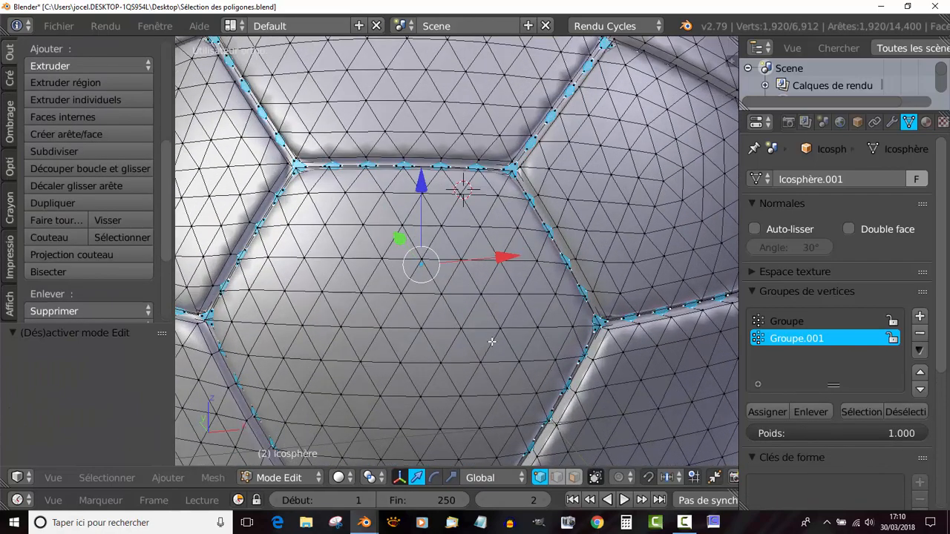
key("ctrl+z")
key("ctrl+z")
Bevel the selected groove vertices with a vertex-only bevel of 0.018 and one segment to form small stitch faces
middle_click_drag(484, 373, 487, 343, "shift")
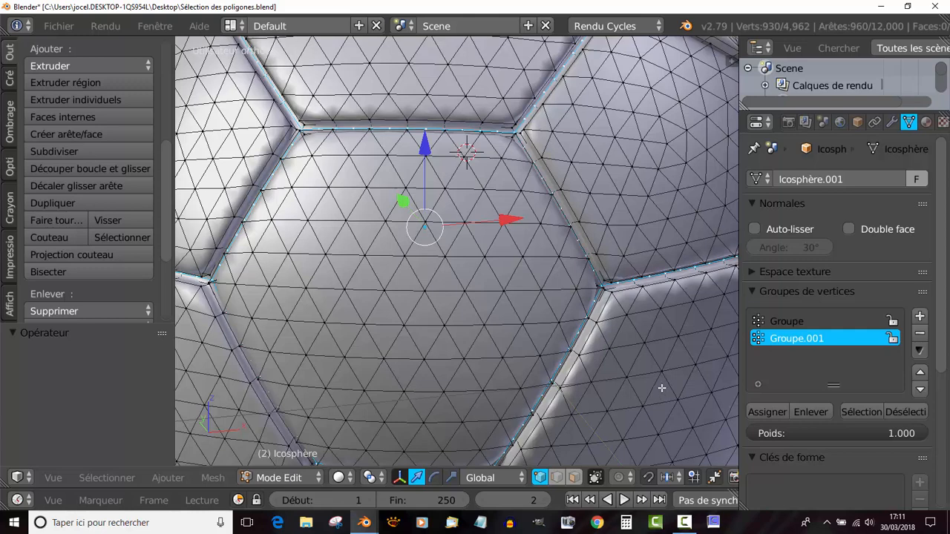
key("ctrl+shift+b")
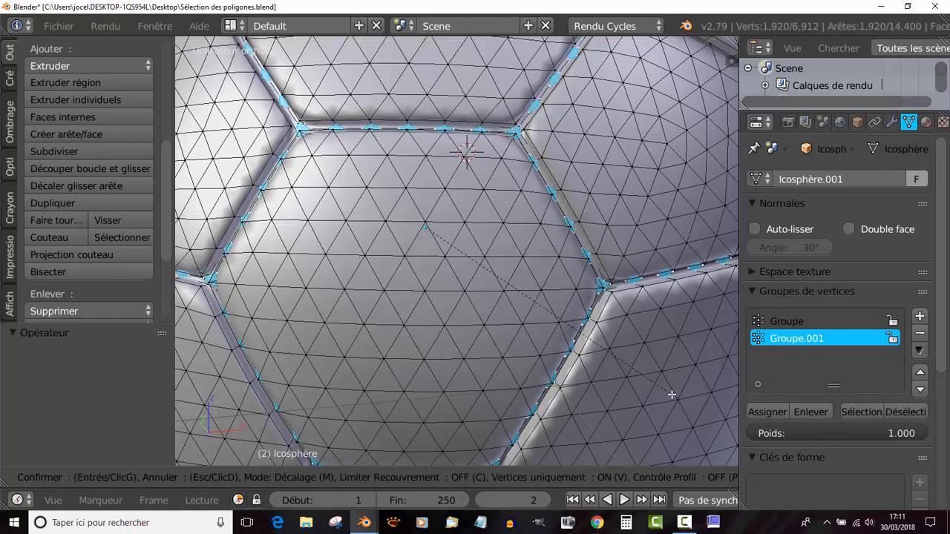
left_click(672, 395)
scroll(469, 199, "up", 1)
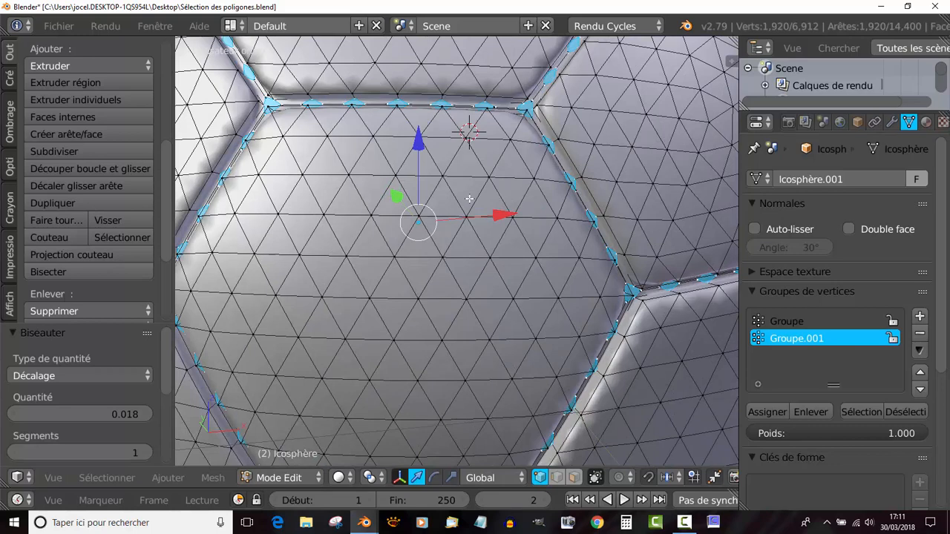
scroll(469, 198, "down", 2)
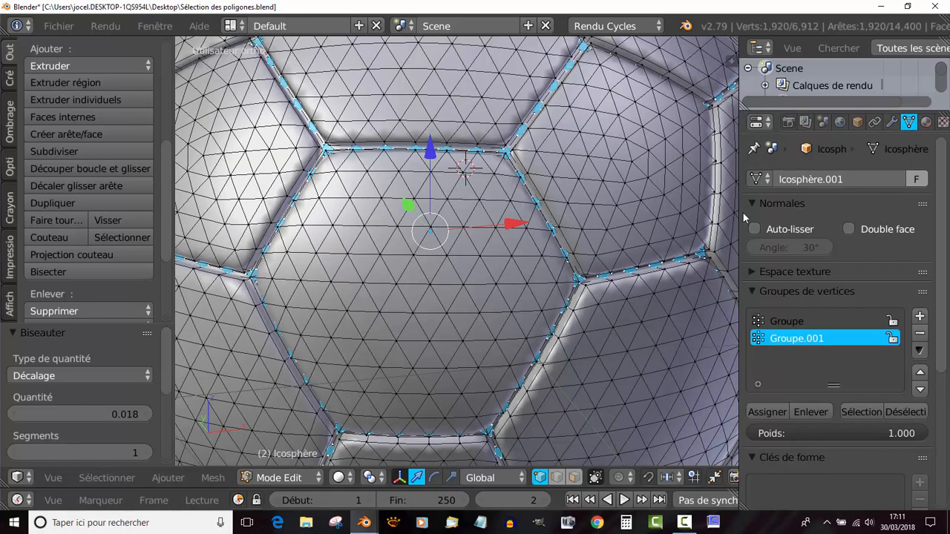
Add a third vertex group and assign the selected stitch faces to it with weight 1.000
left_click_drag(740, 211, 647, 209)
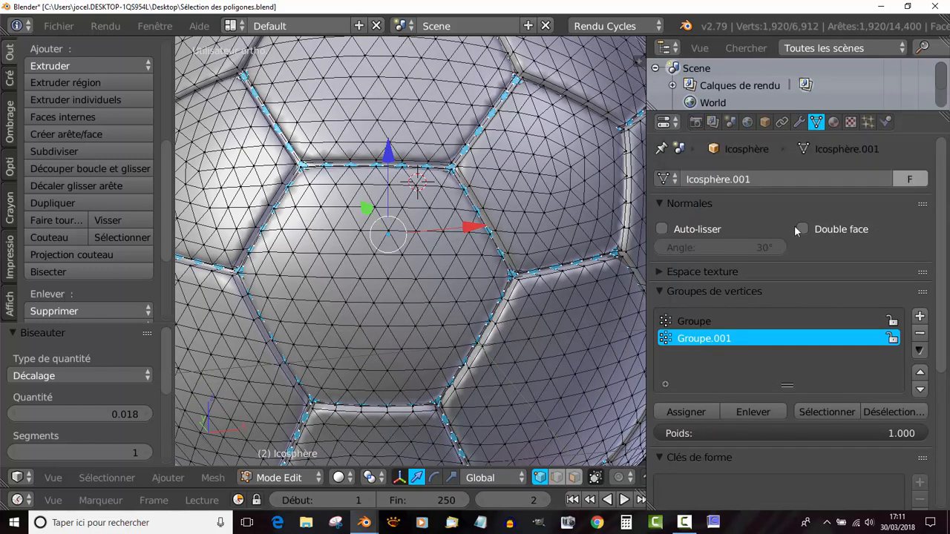
left_click(920, 318)
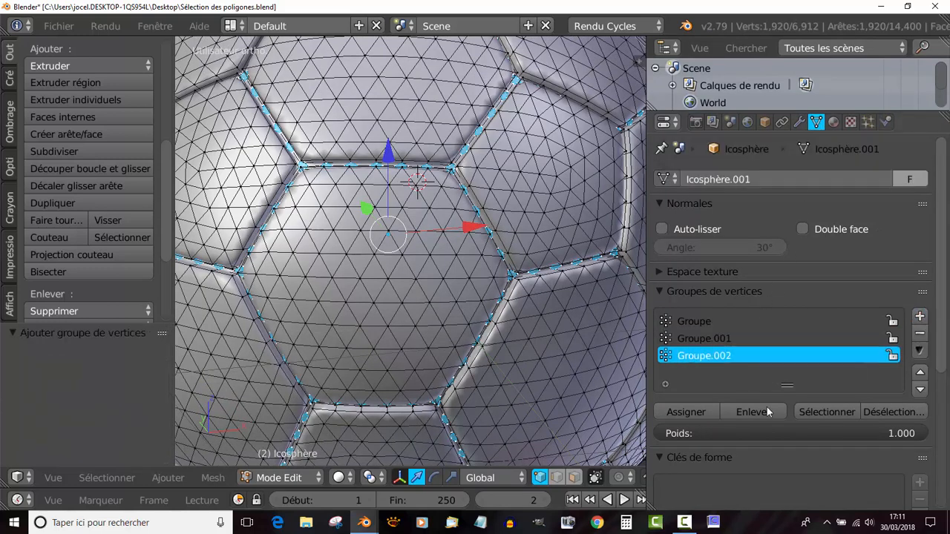
left_click(690, 412)
left_click_drag(650, 325, 704, 327)
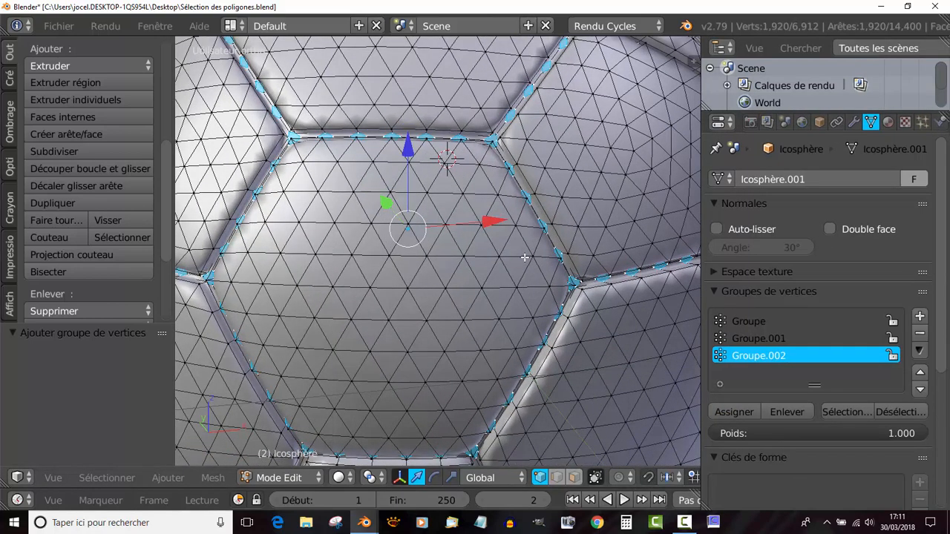
Extrude the selected stitch faces and scale them by about 1.046 to raise them along the grooves
scroll(528, 258, "up", 1)
scroll(529, 257, "down", 3)
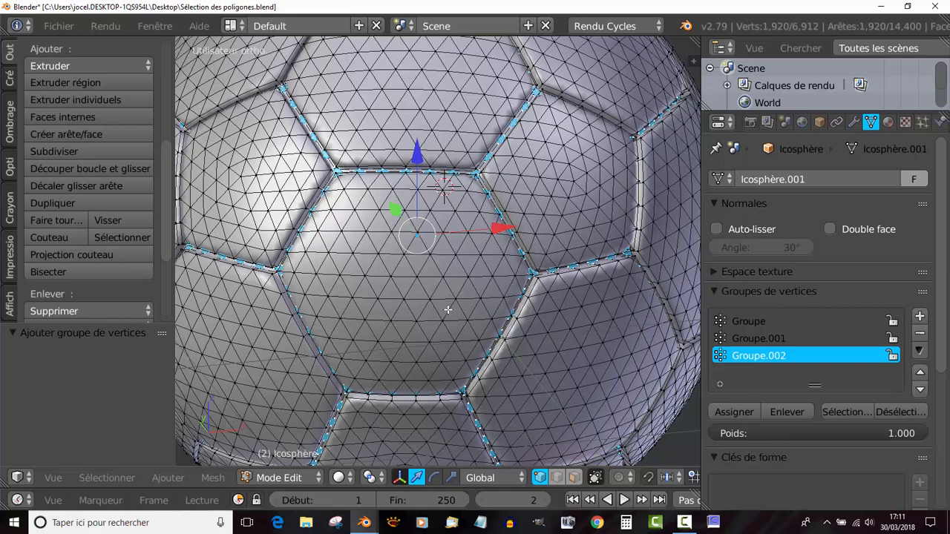
key("e")
key("s")
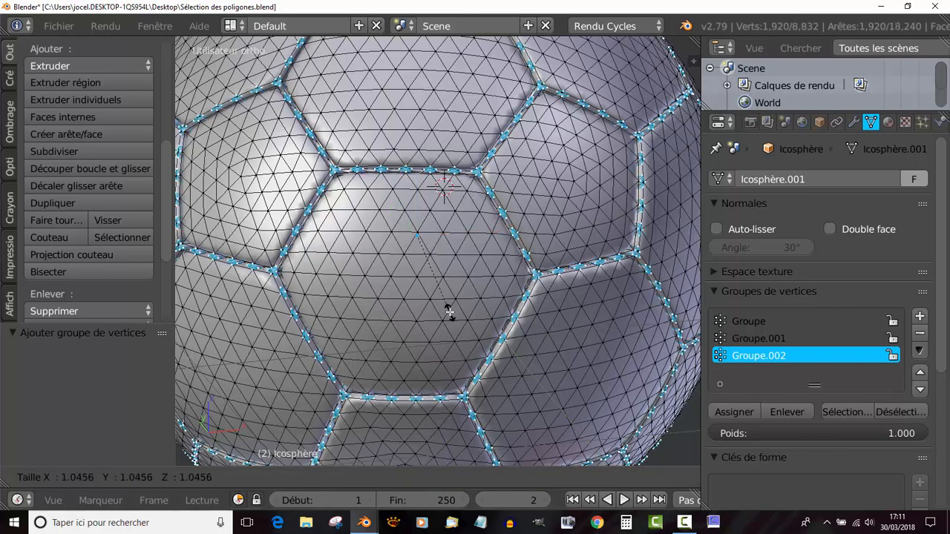
left_click(449, 310)
key("Tab")
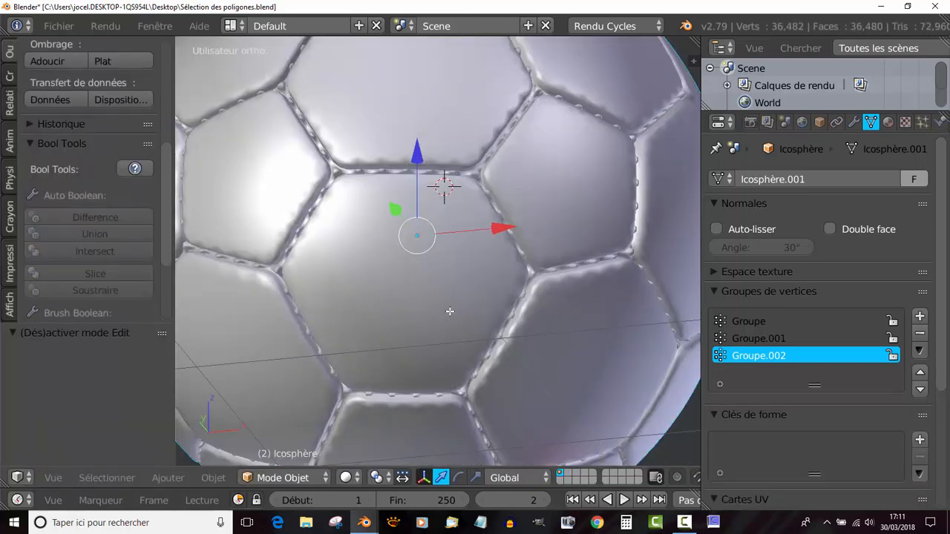
middle_click_drag(451, 296, 497, 280)
scroll(496, 277, "up", 5)
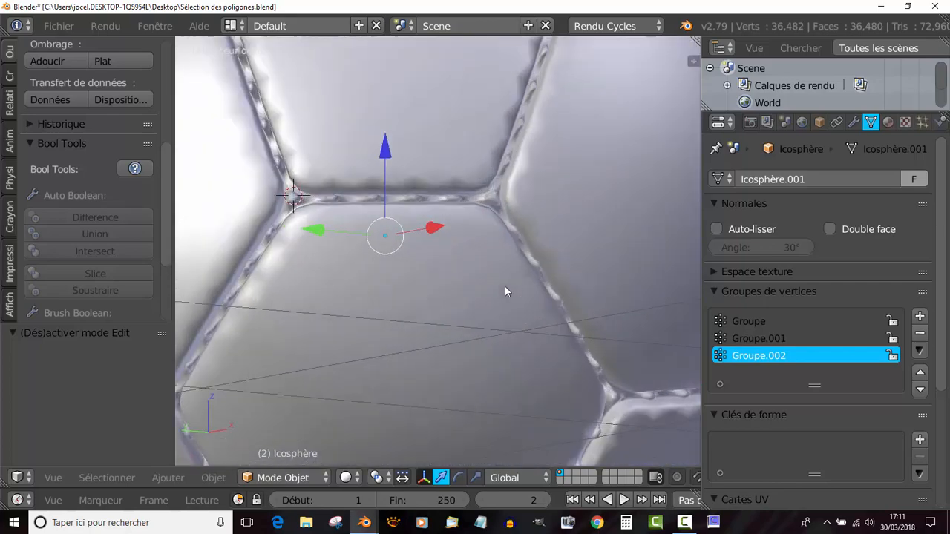
scroll(501, 281, "down", 7)
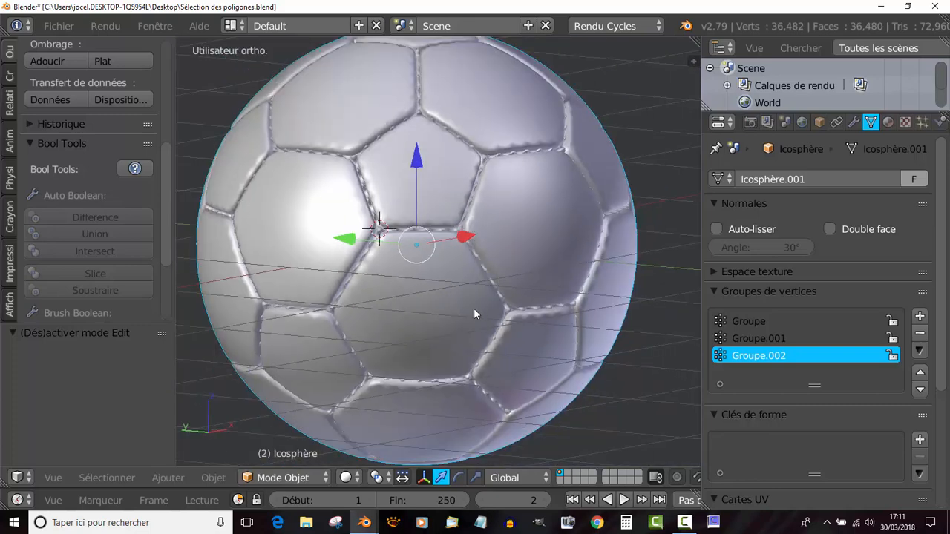
middle_click_drag(473, 308, 413, 322)
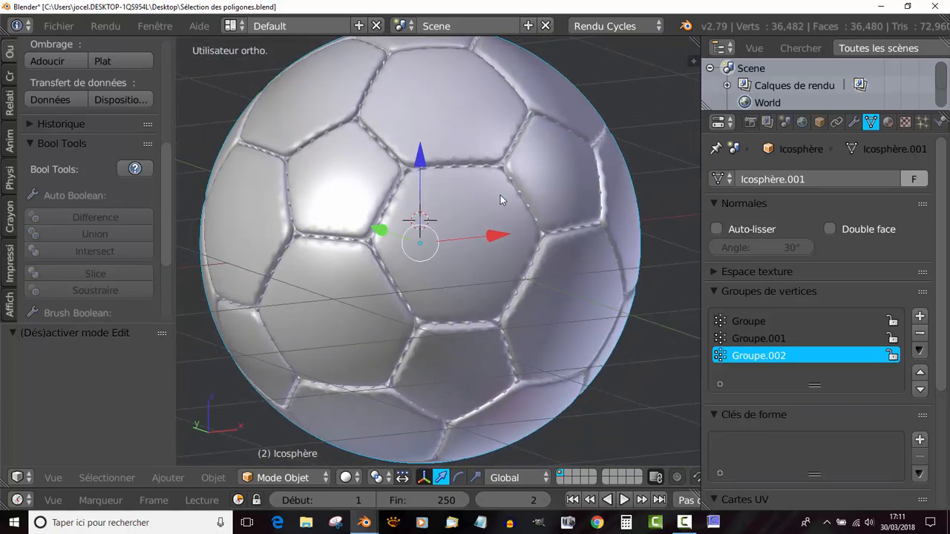
Clear the mesh selection and select only the vertices assigned to the vertex group Groupe
key("Tab")
scroll(486, 273, "up", 1)
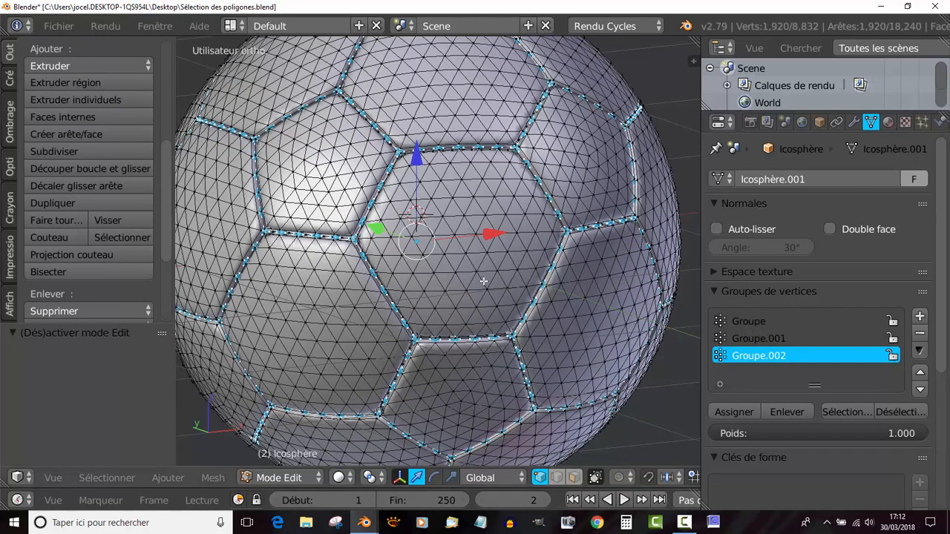
key("a")
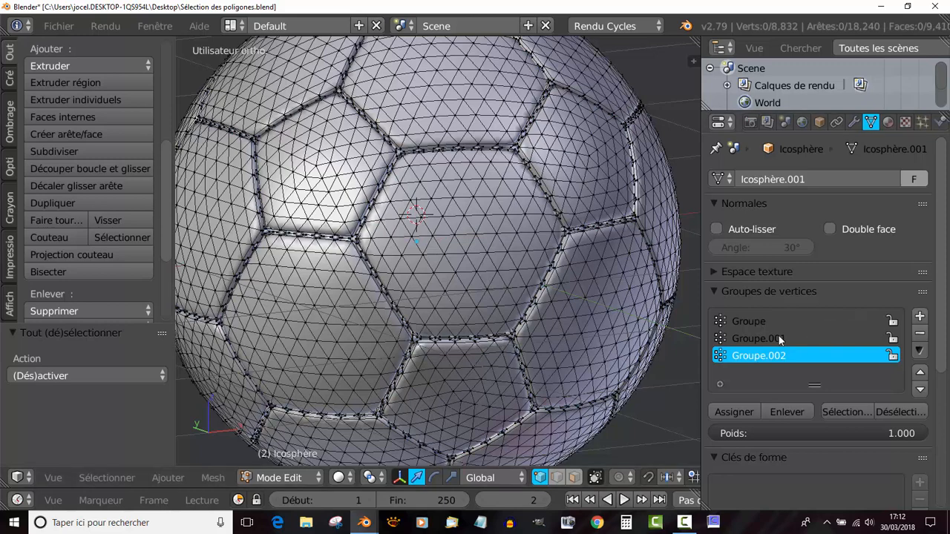
left_click(757, 321)
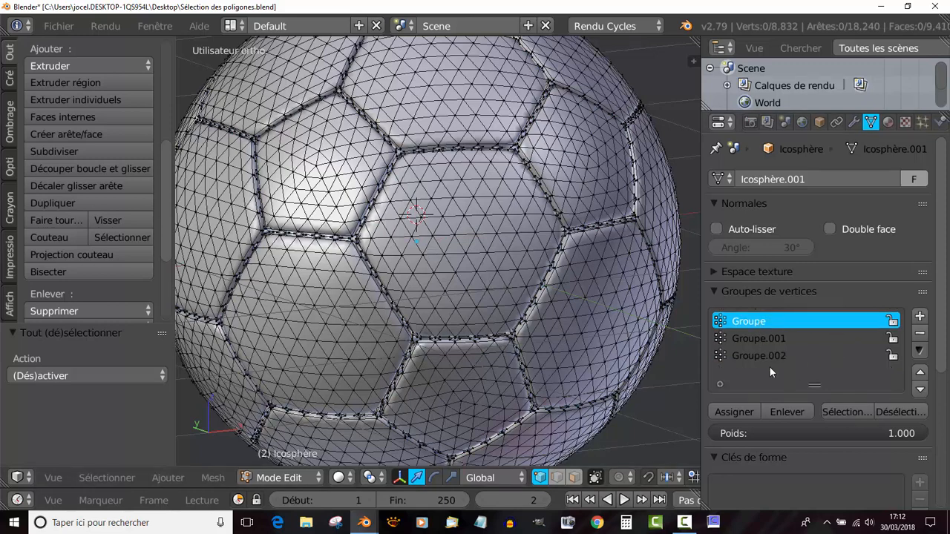
left_click(845, 412)
scroll(529, 334, "up", 3)
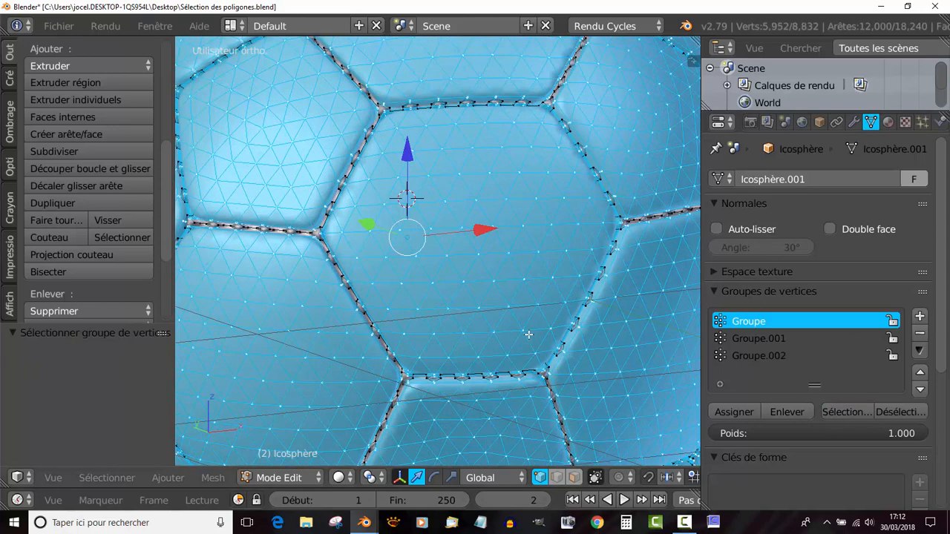
Set the pivot point to individual origins and scale the selected patches by 1.024 to narrow the grooves
left_click(369, 479)
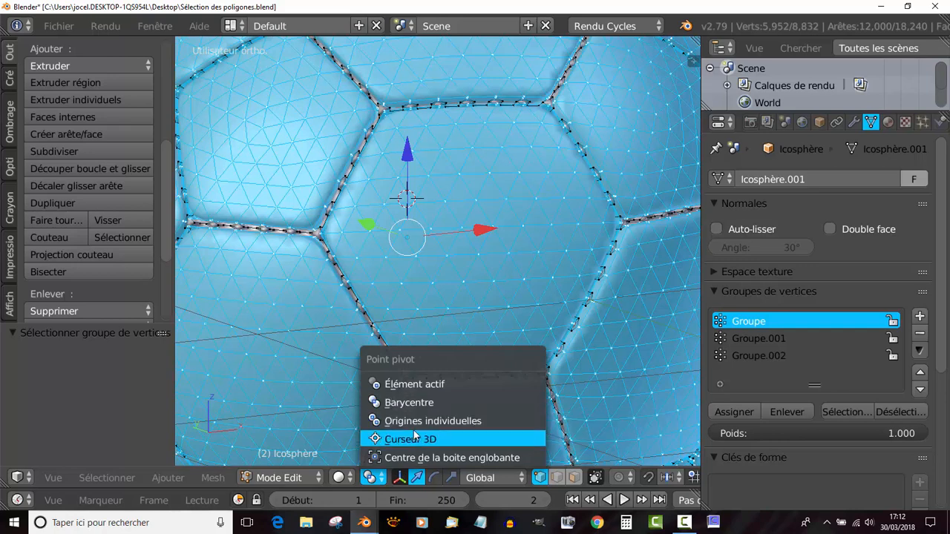
left_click(418, 421)
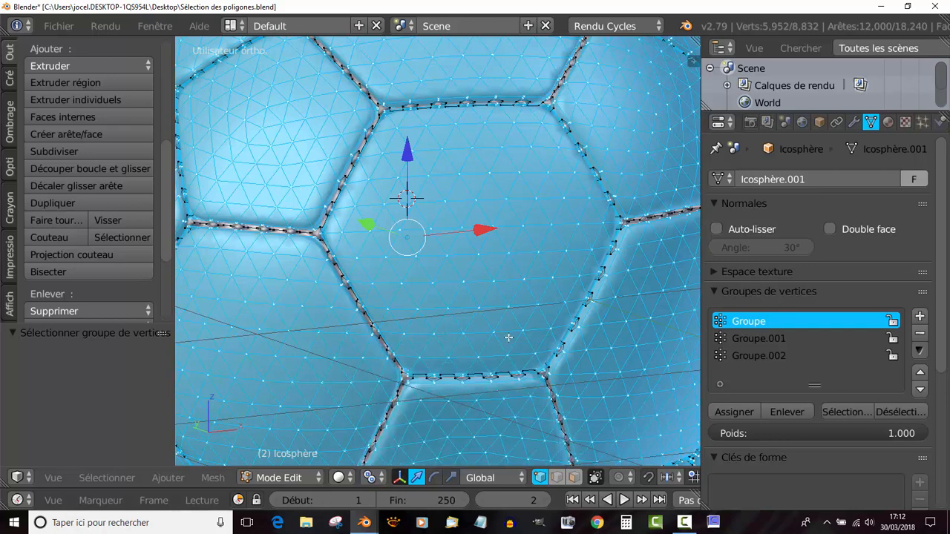
key("s")
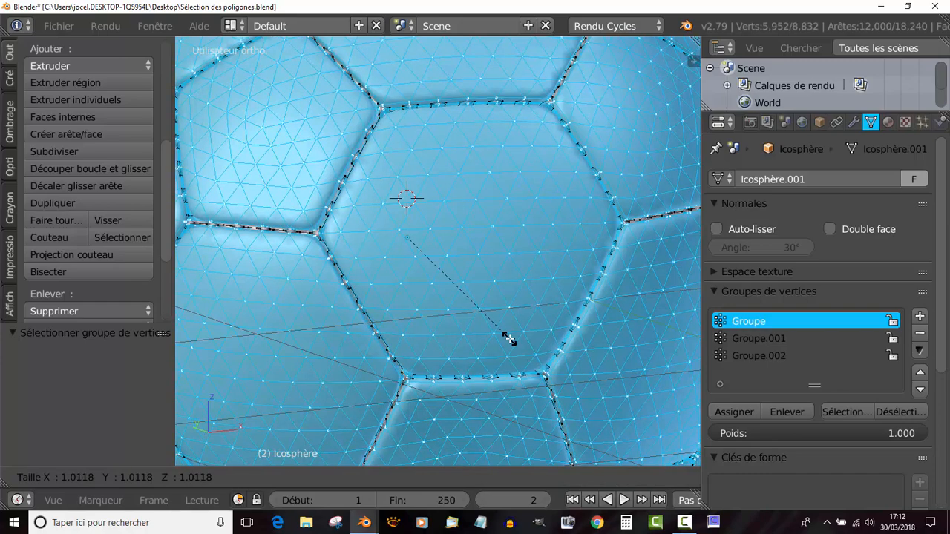
left_click(508, 340)
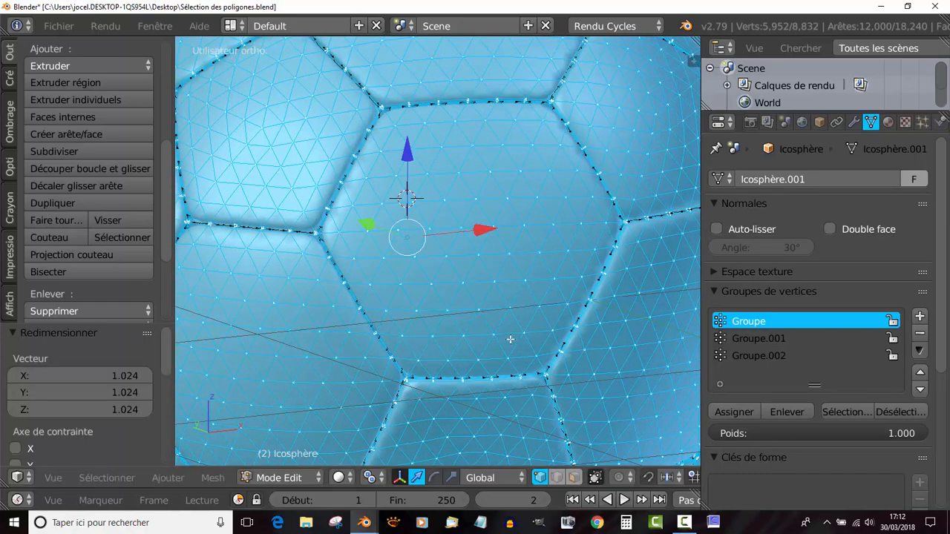
key("Tab")
scroll(462, 267, "down", 1)
scroll(461, 266, "up", 1)
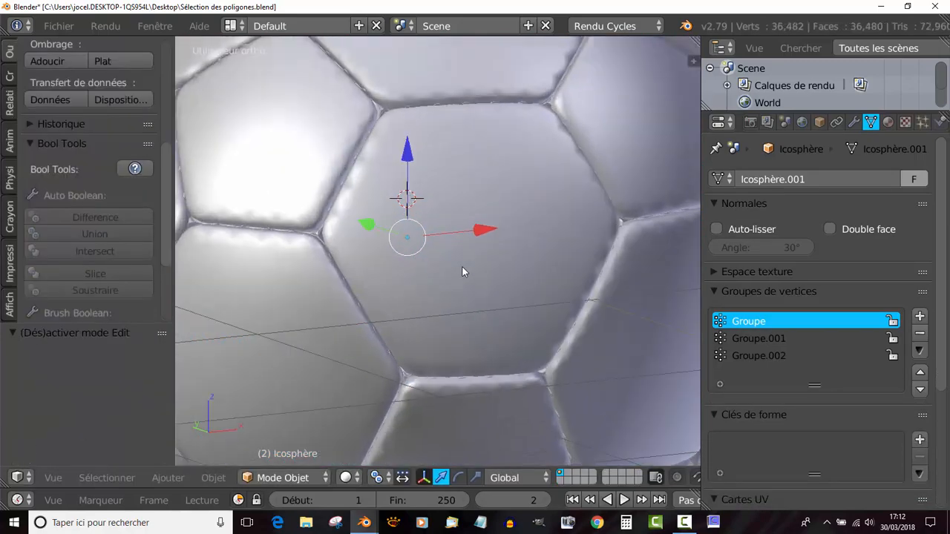
scroll(461, 271, "up", 1)
scroll(462, 272, "down", 1)
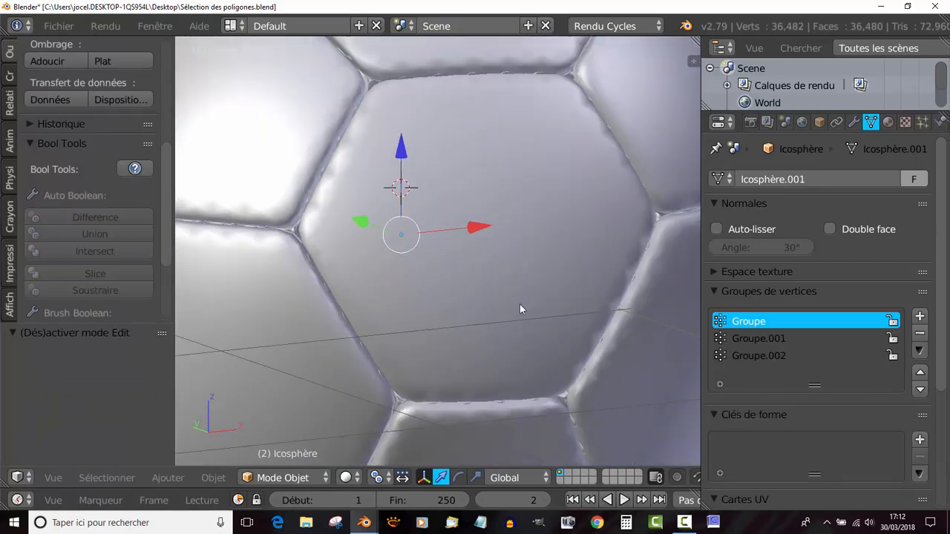
Scale the selected patches down slightly, by about 0.997, and check the seams on the smooth ball
key("Tab")
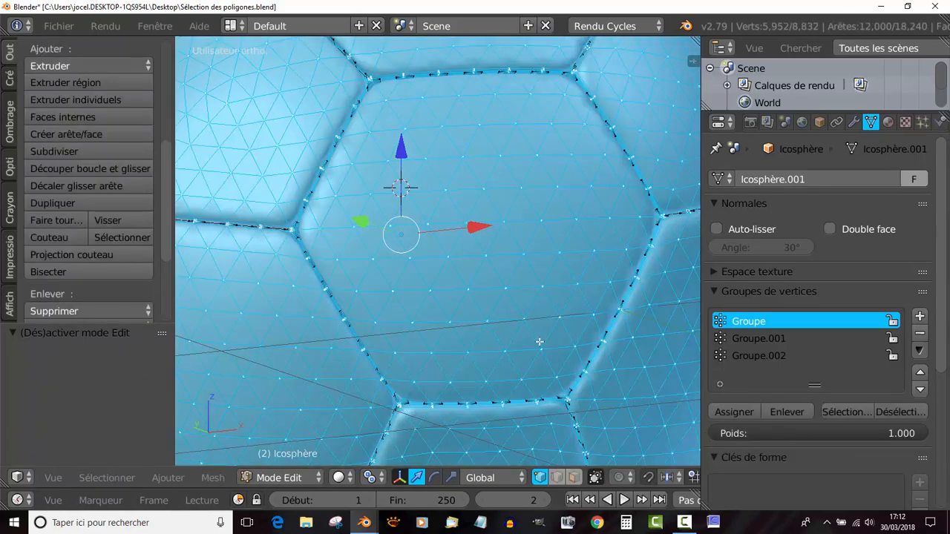
key("s")
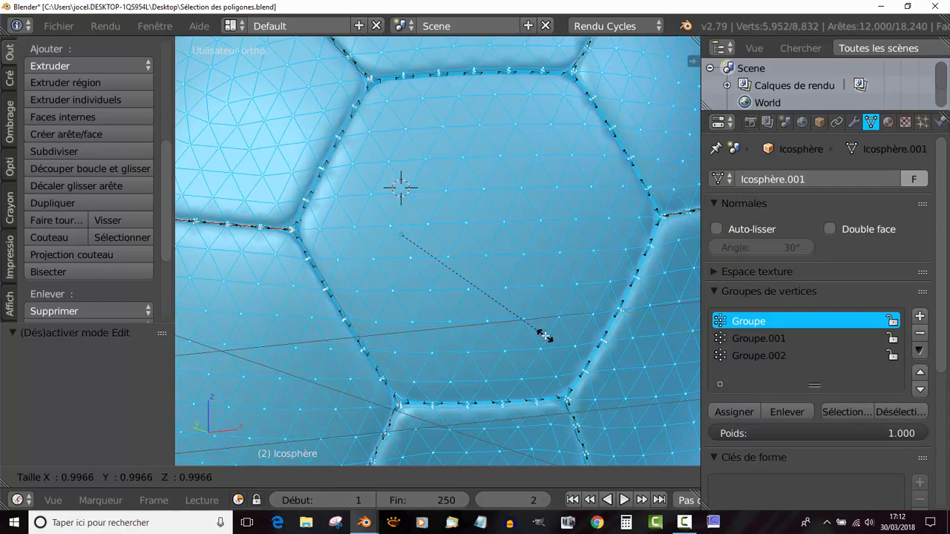
left_click(544, 336)
key("Tab")
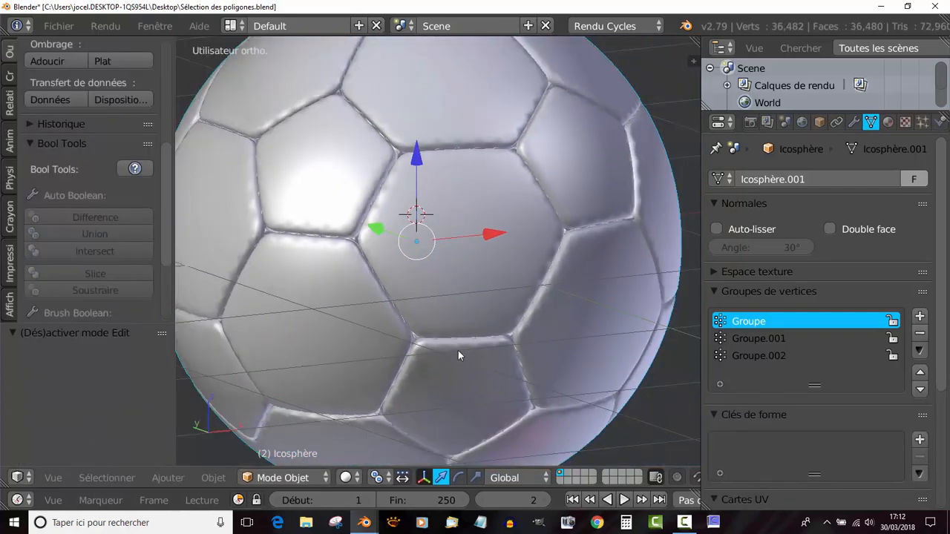
middle_click_drag(464, 331, 481, 307)
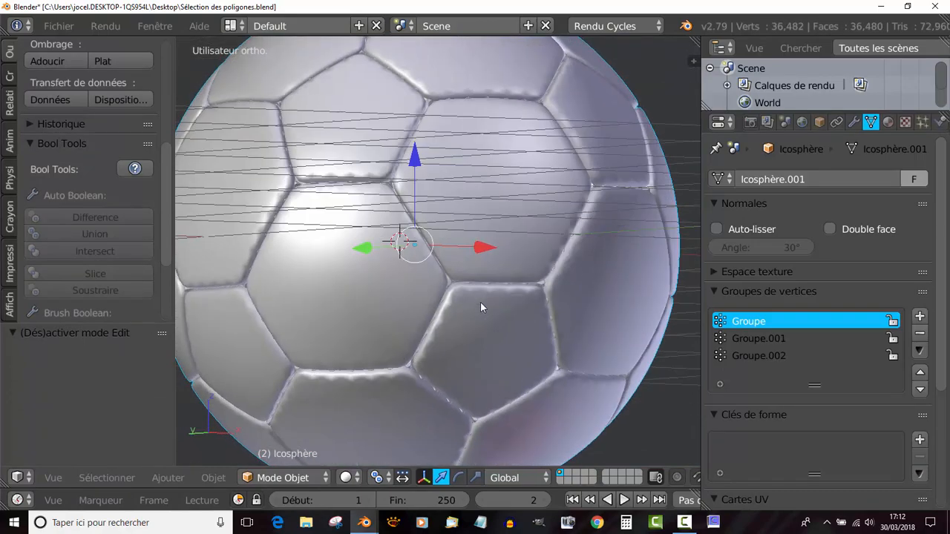
scroll(480, 304, "up", 2)
Replace the patch selection with the stitch vertices of the vertex group Groupe.002
key("Tab")
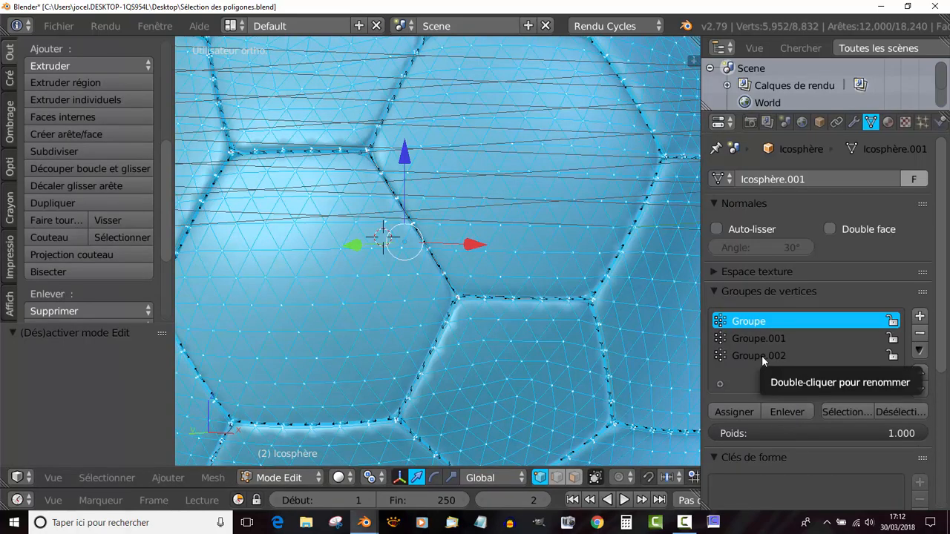
key("a")
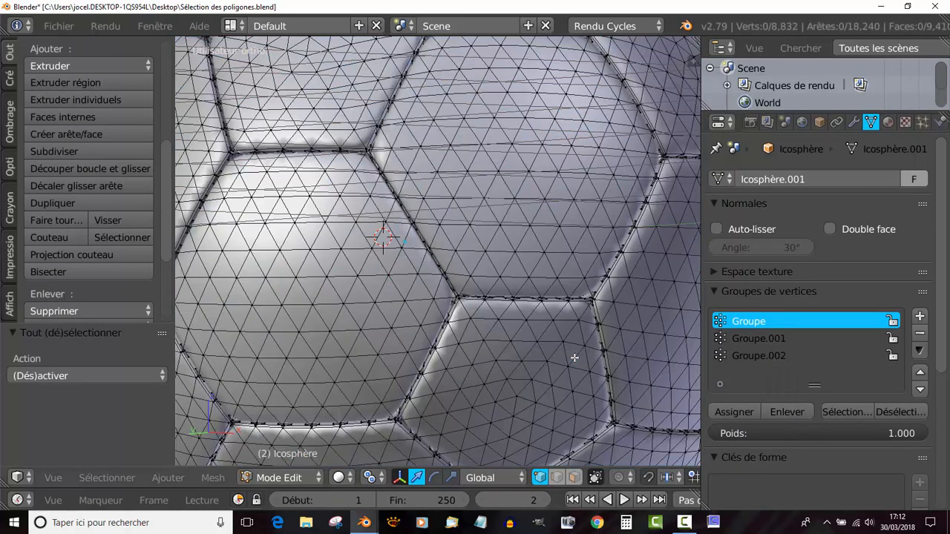
left_click(756, 353)
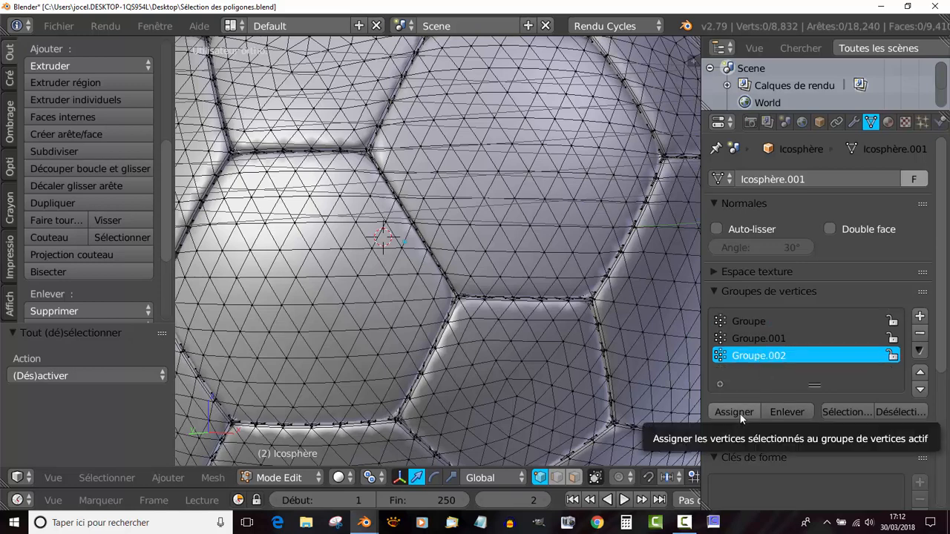
left_click(840, 410)
scroll(625, 364, "up", 4)
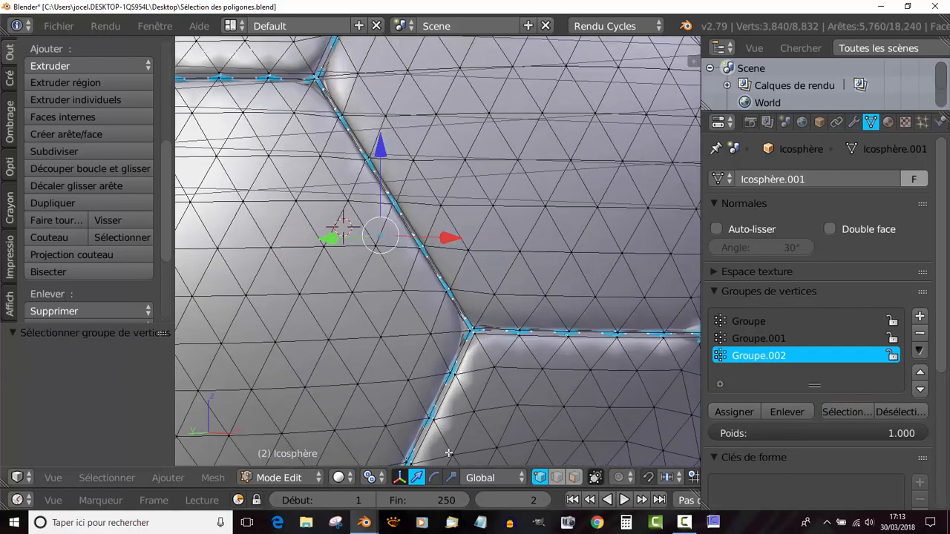
Set the pivot to the median point and scale the selected stitches outward by about 1.025
left_click(373, 477)
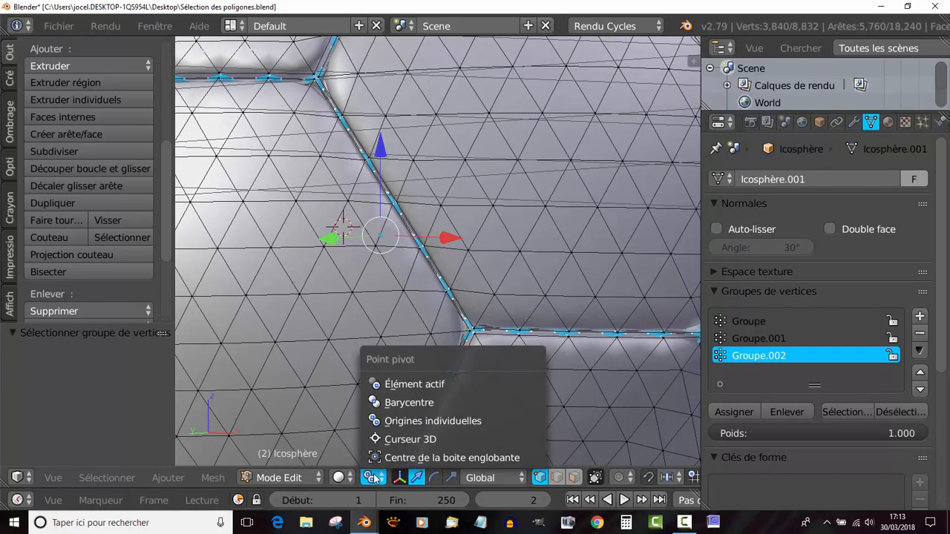
left_click(393, 402)
key("s")
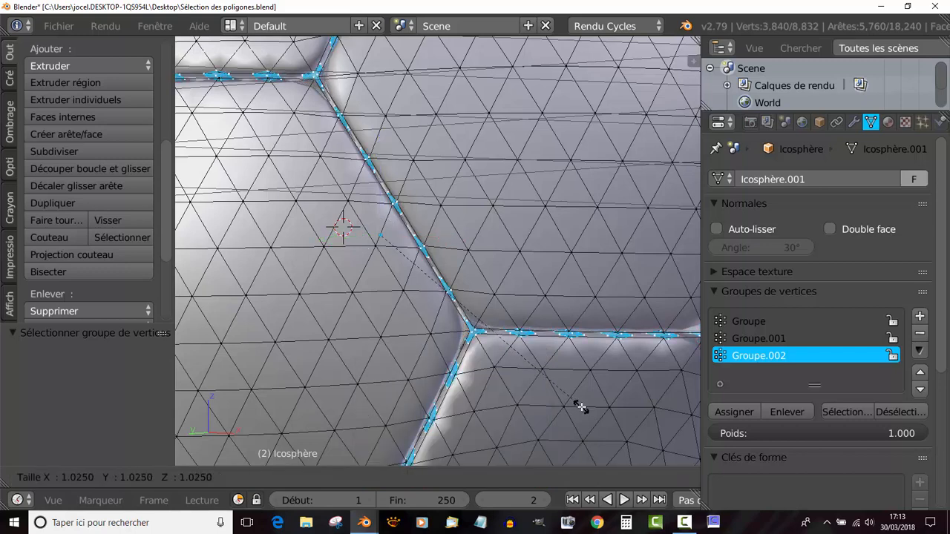
left_click(581, 405)
key("Tab")
scroll(579, 404, "down", 2)
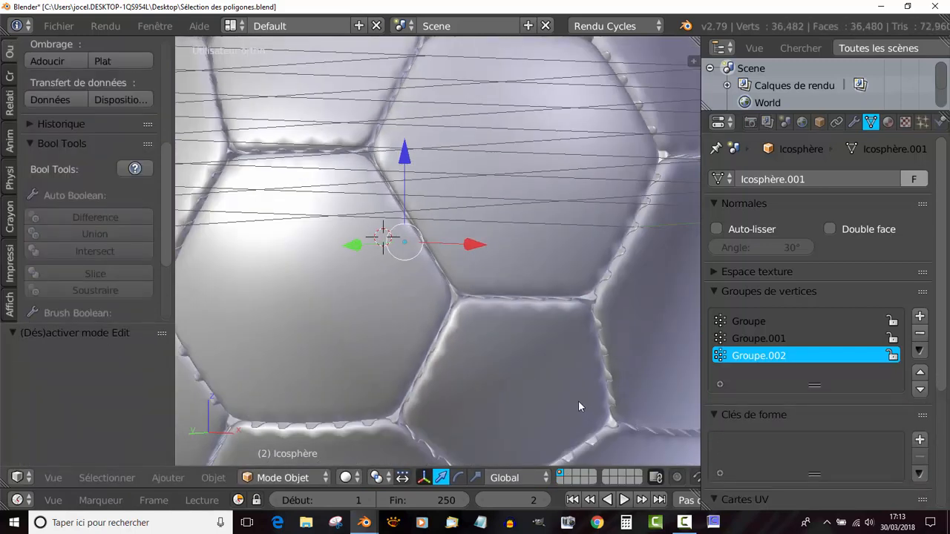
scroll(564, 400, "down", 3)
middle_click_drag(544, 392, 583, 247)
scroll(582, 247, "up", 2)
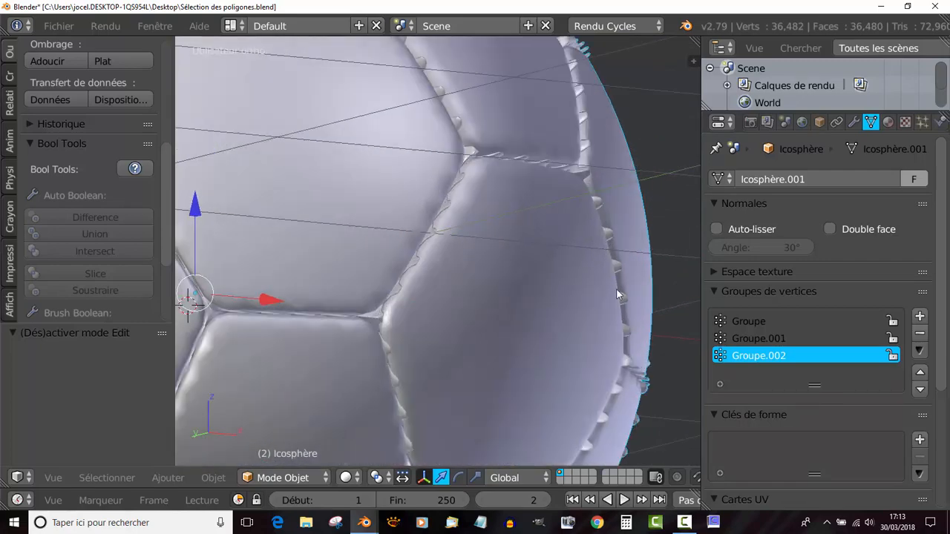
Scale the selected stitches inward by 0.982 and inspect them in the grooves in Object Mode
key("Tab")
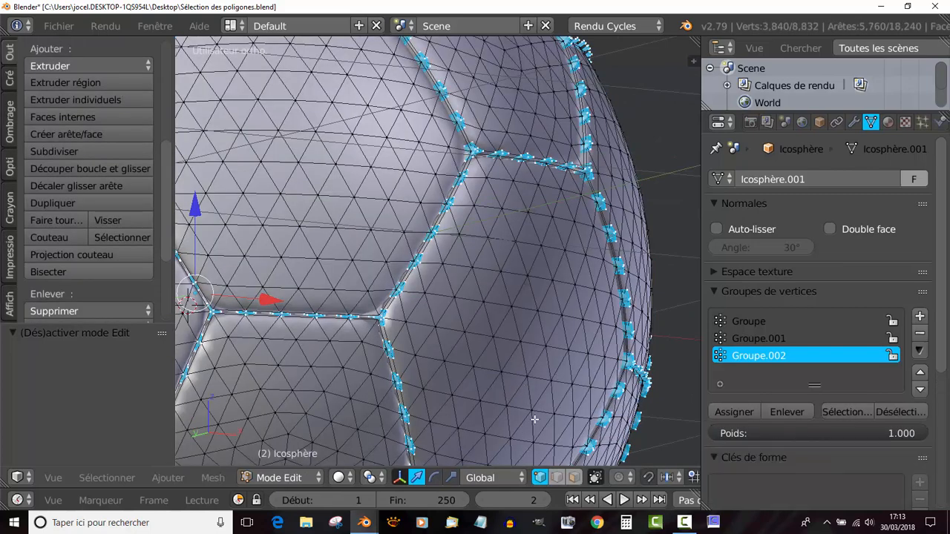
key("s")
left_click(531, 412)
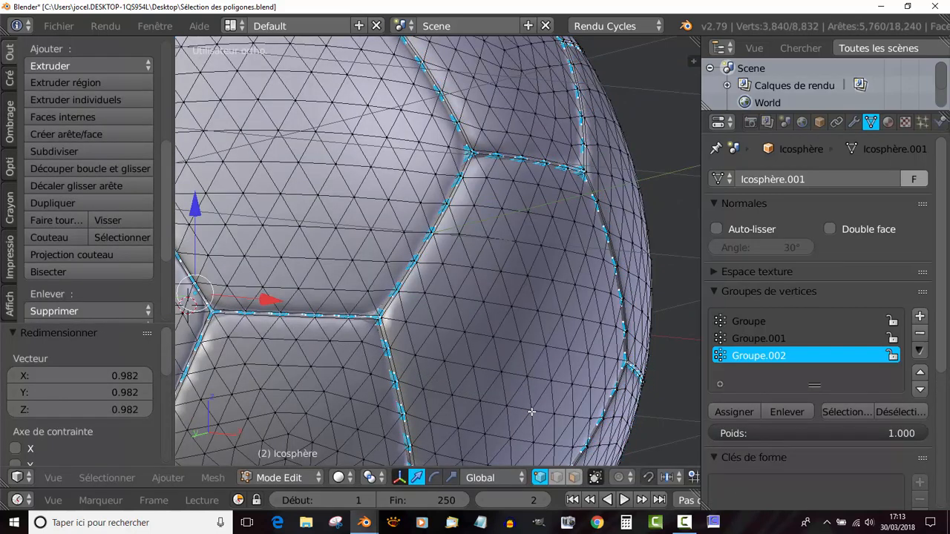
key("Tab")
scroll(527, 371, "up", 3)
middle_click_drag(467, 404, 388, 341)
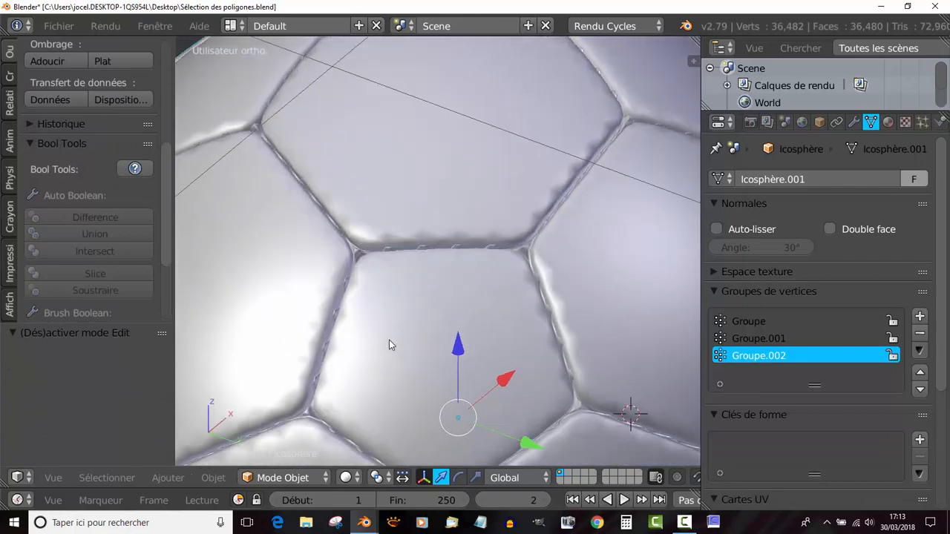
scroll(389, 339, "down", 4)
key("Tab")
key("Tab")
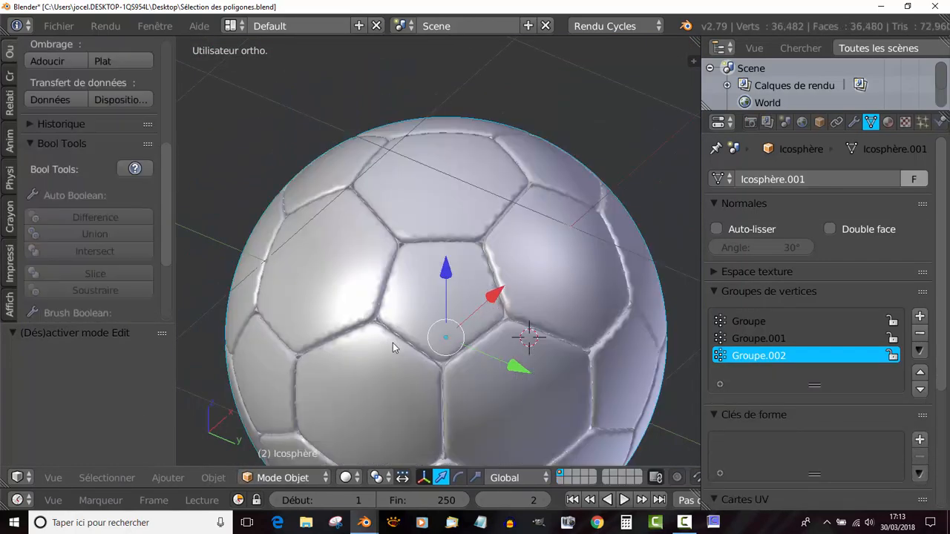
Frame the whole ball and widen the 3D view on both sides
scroll(392, 343, "down", 2)
middle_click_drag(441, 364, 652, 424)
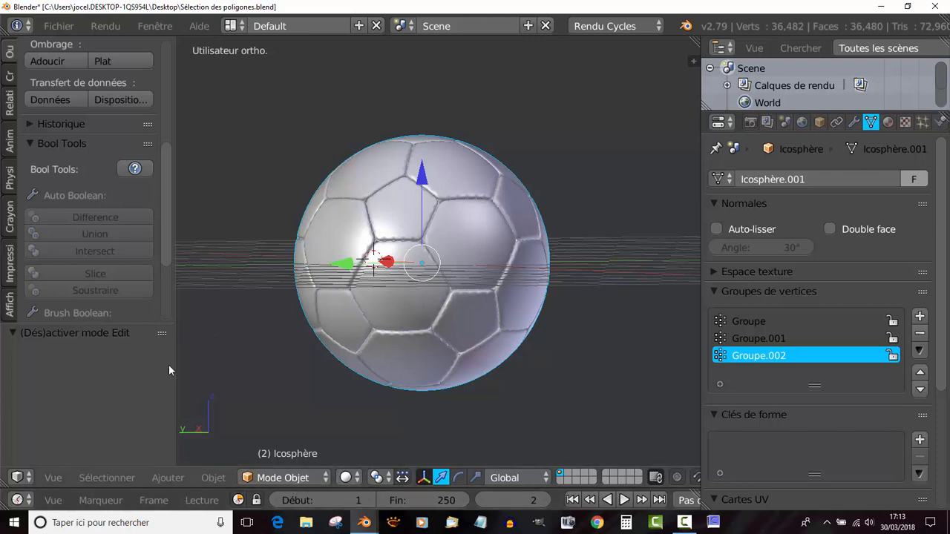
left_click_drag(176, 371, 96, 391)
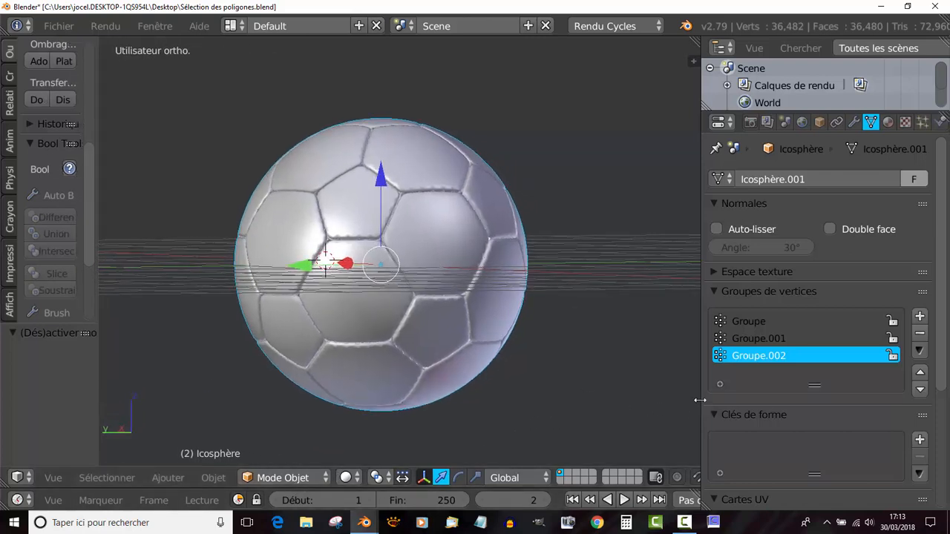
left_click_drag(701, 396, 789, 397)
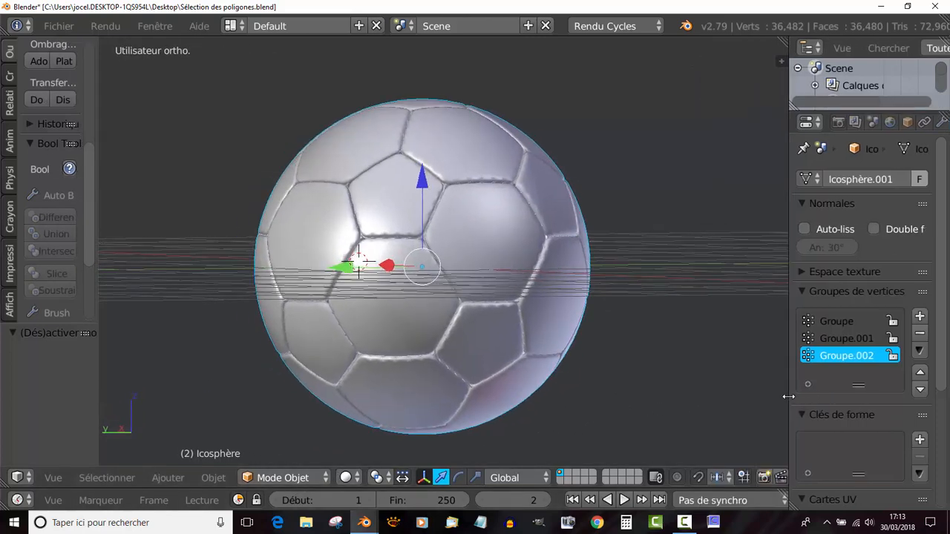
Switch the 3D view to Rendered shading and widen the properties area
left_click(345, 477)
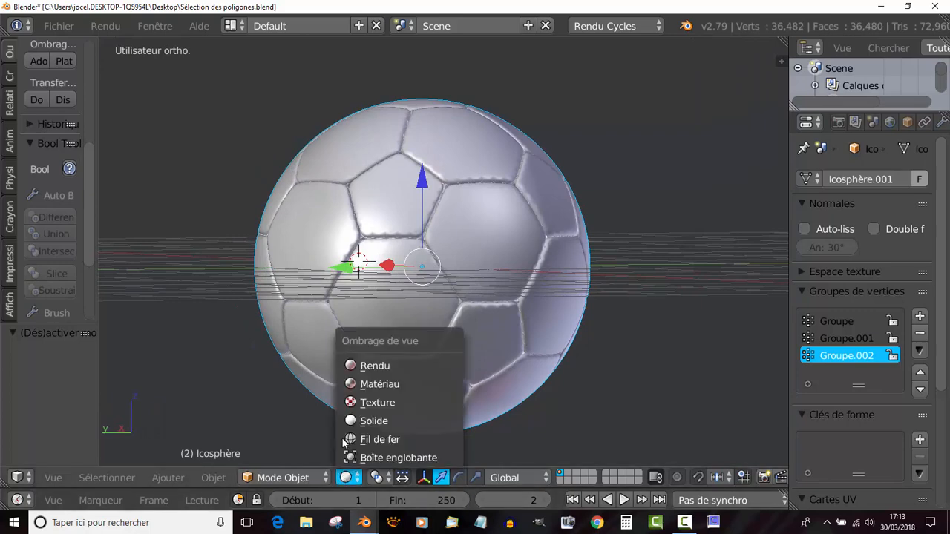
left_click(375, 366)
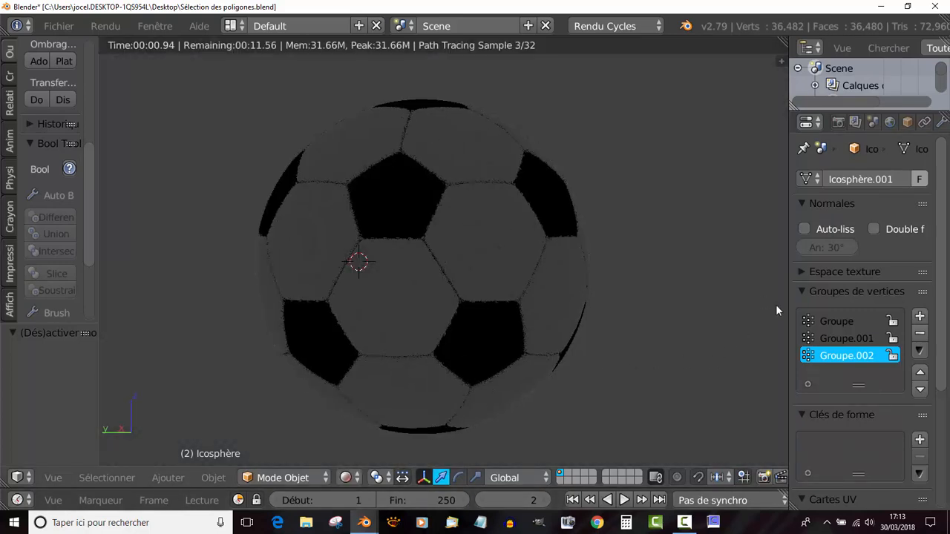
left_click_drag(791, 296, 610, 312)
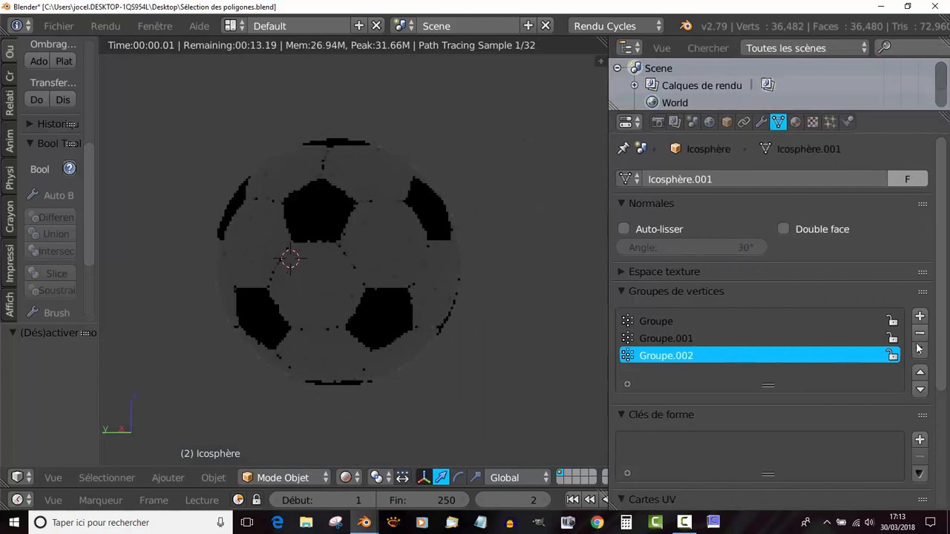
Enable nodes for the World surface and assign an Environment Texture to its background colour
left_click(708, 123)
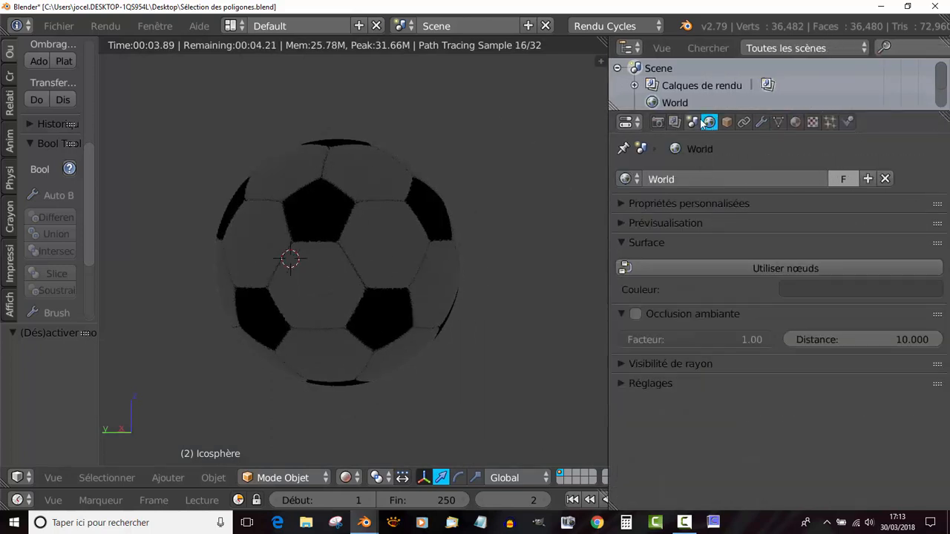
left_click(776, 268)
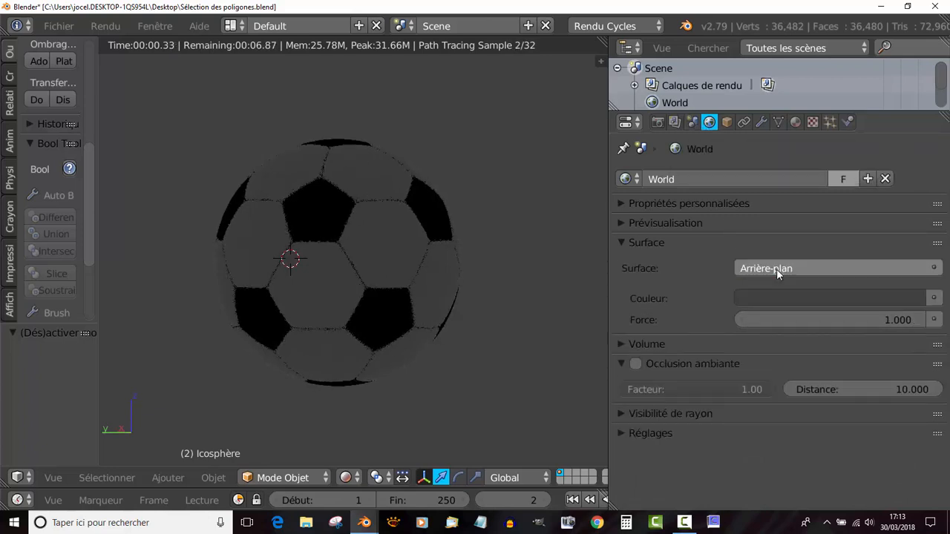
left_click(935, 299)
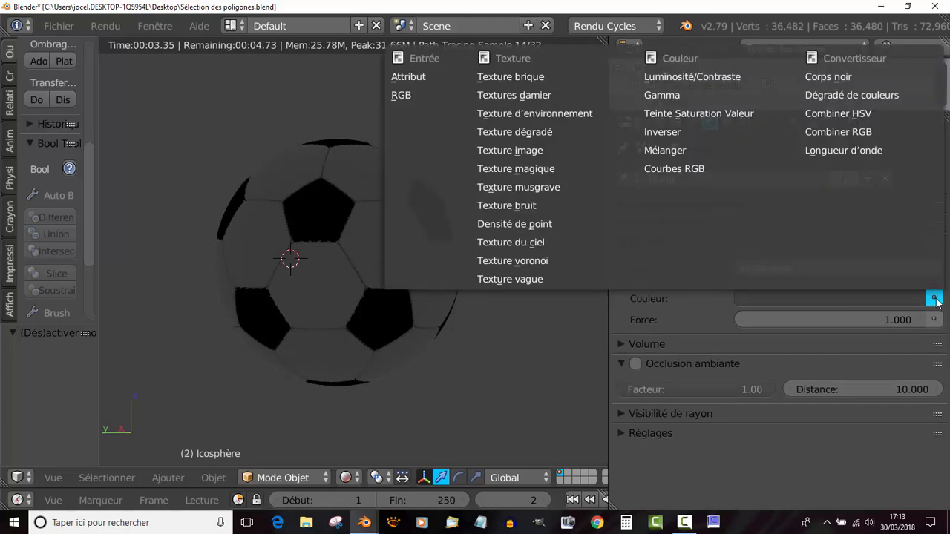
left_click(527, 115)
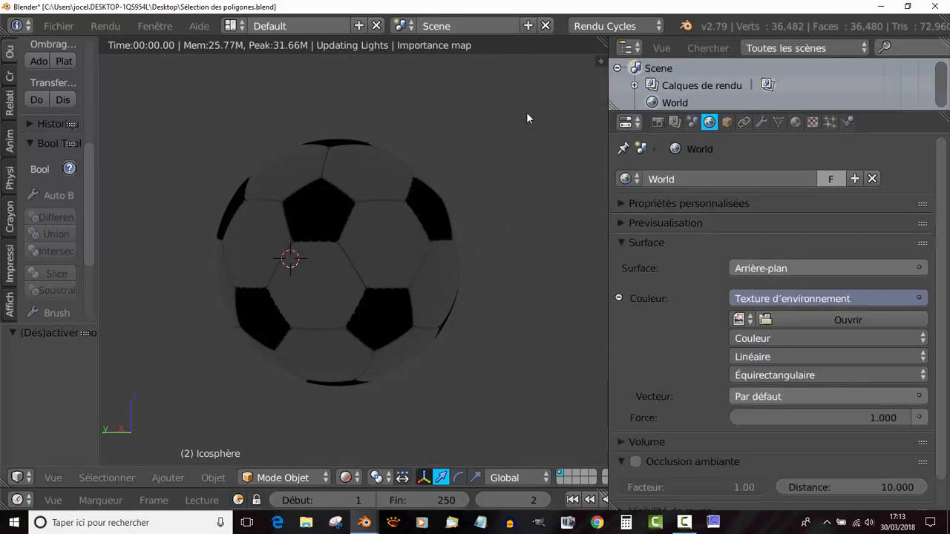
Browse for the environment image in the recent HDRI folder Studio and show its files as thumbnails
left_click(863, 319)
scroll(64, 179, "down", 3)
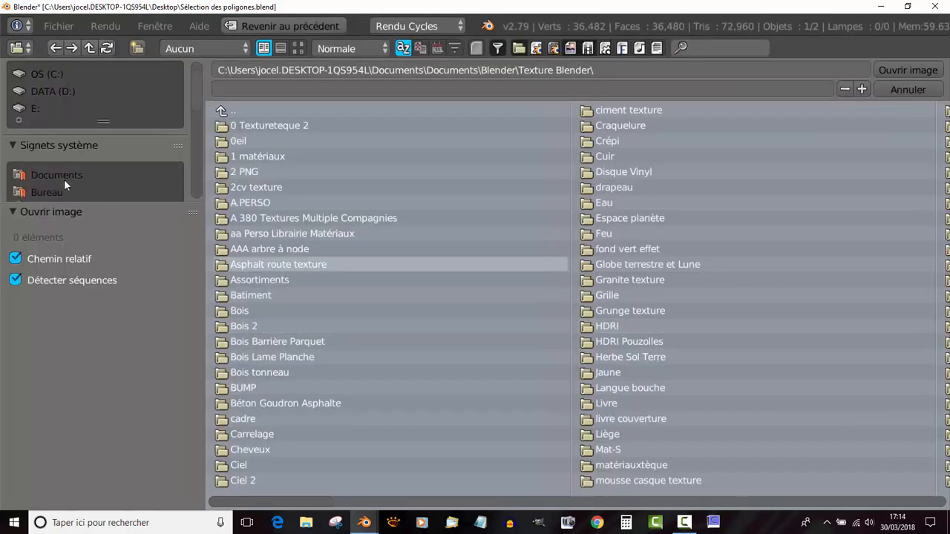
scroll(64, 178, "down", 3)
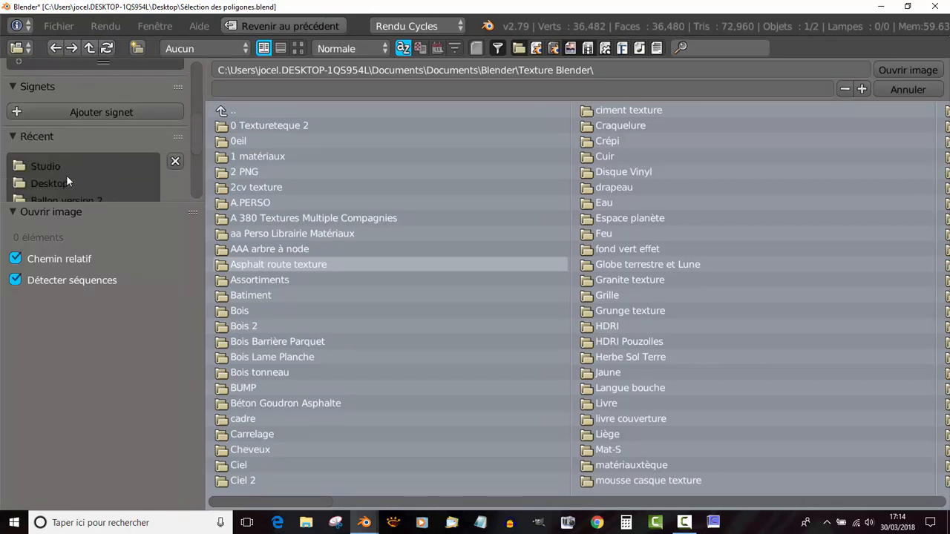
left_click(40, 166)
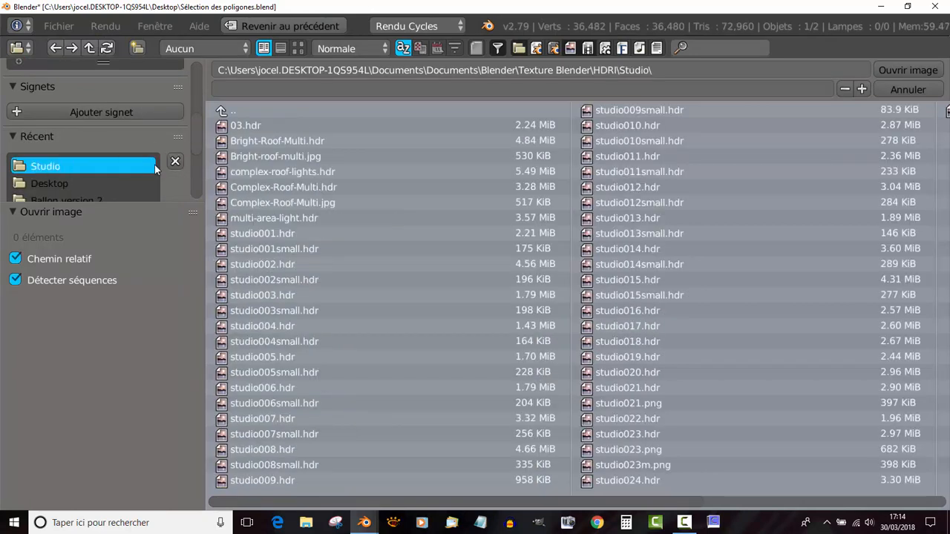
left_click(297, 48)
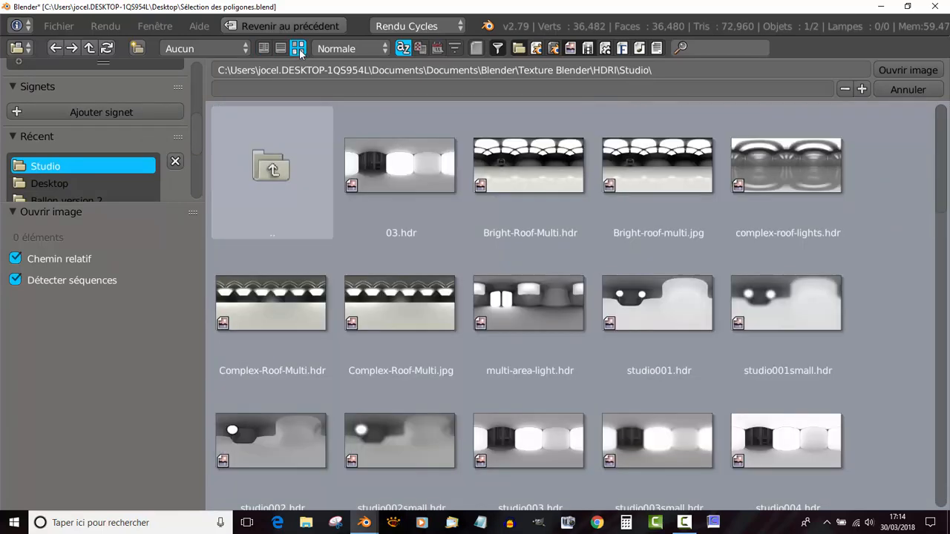
Look through the studio HDRIs and load studio017.hdr as the environment image
left_click_drag(940, 170, 947, 413)
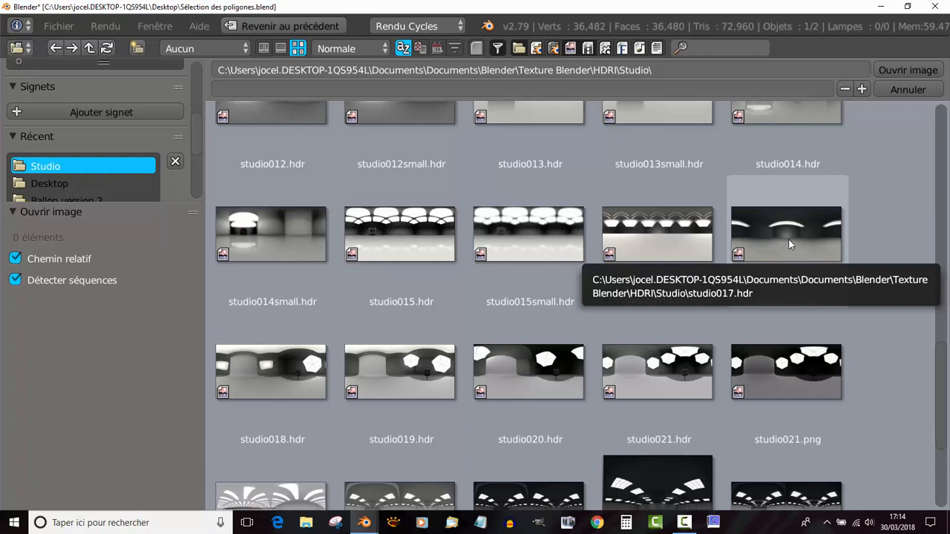
scroll(925, 316, "down", 2)
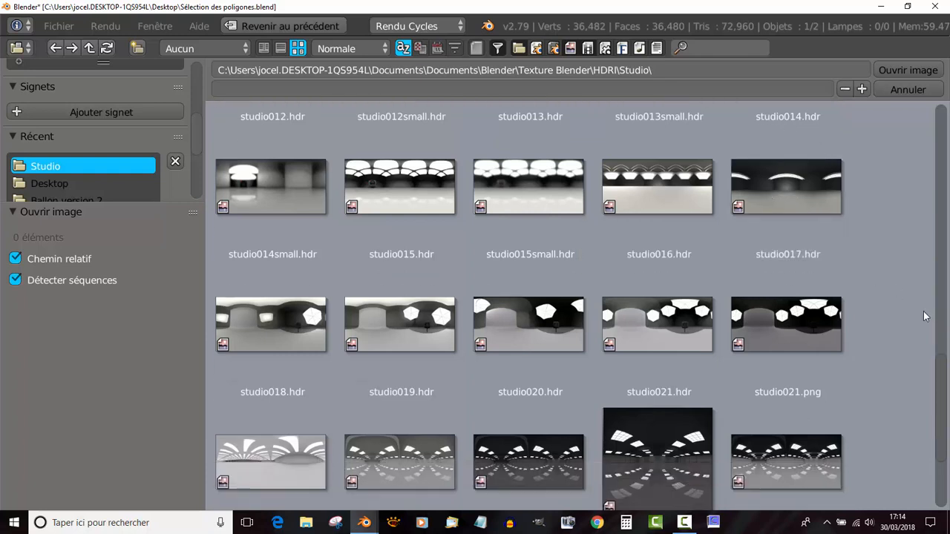
scroll(925, 316, "down", 2)
scroll(923, 312, "up", 3)
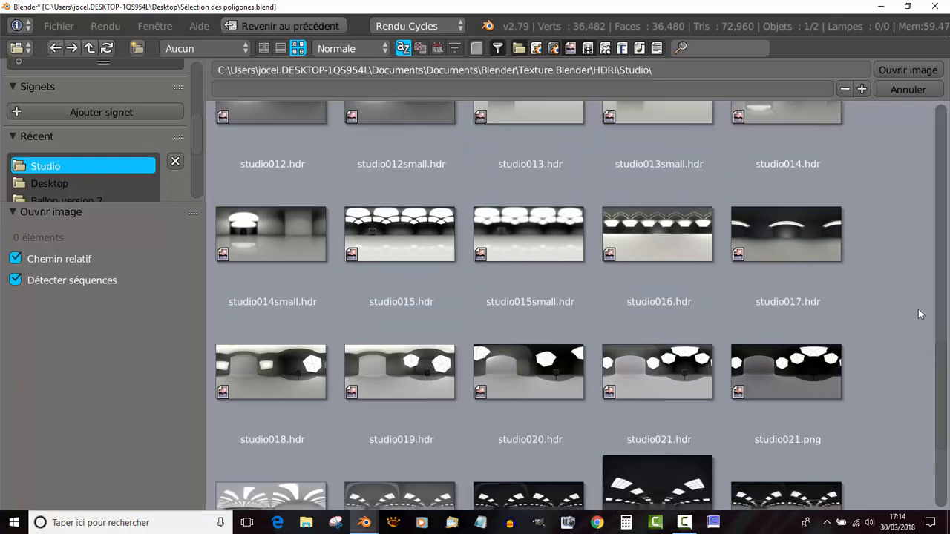
left_click(786, 238)
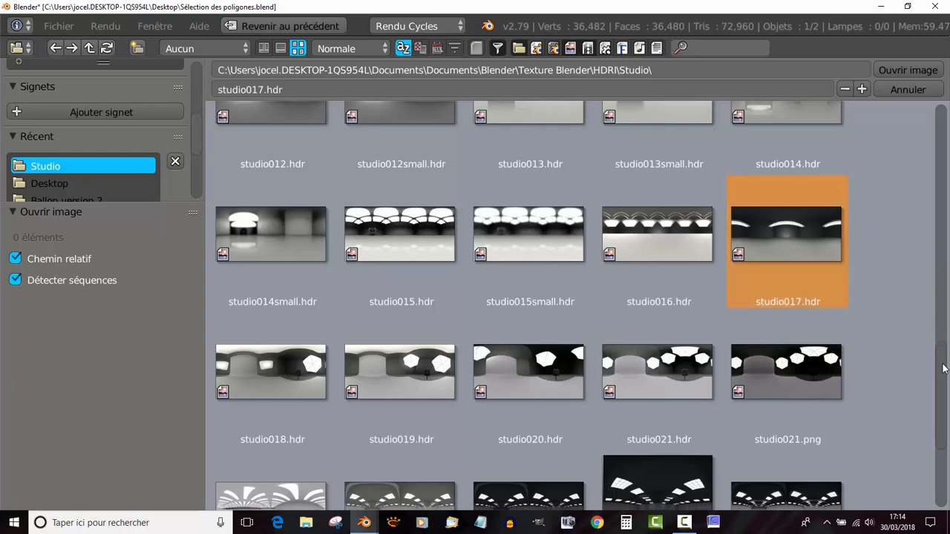
scroll(926, 308, "up", 5)
scroll(767, 353, "down", 3)
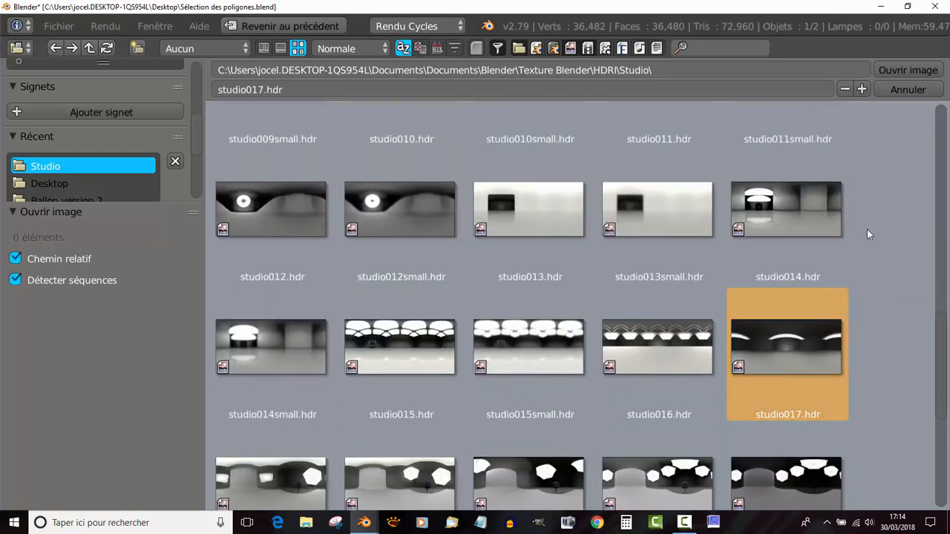
left_click(896, 68)
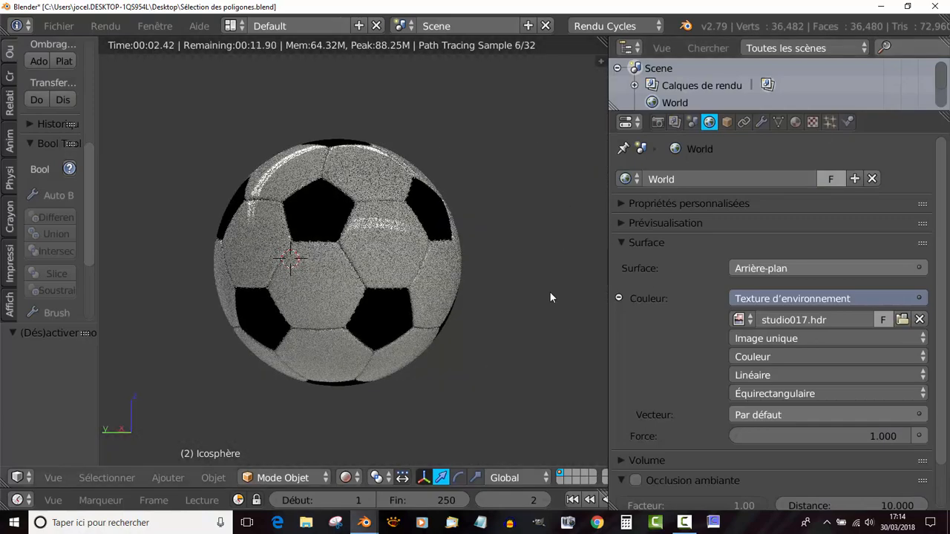
Examine the rendered ball against the studio environment in perspective and close up in orthographic view
scroll(565, 281, "down", 3)
scroll(455, 327, "up", 3)
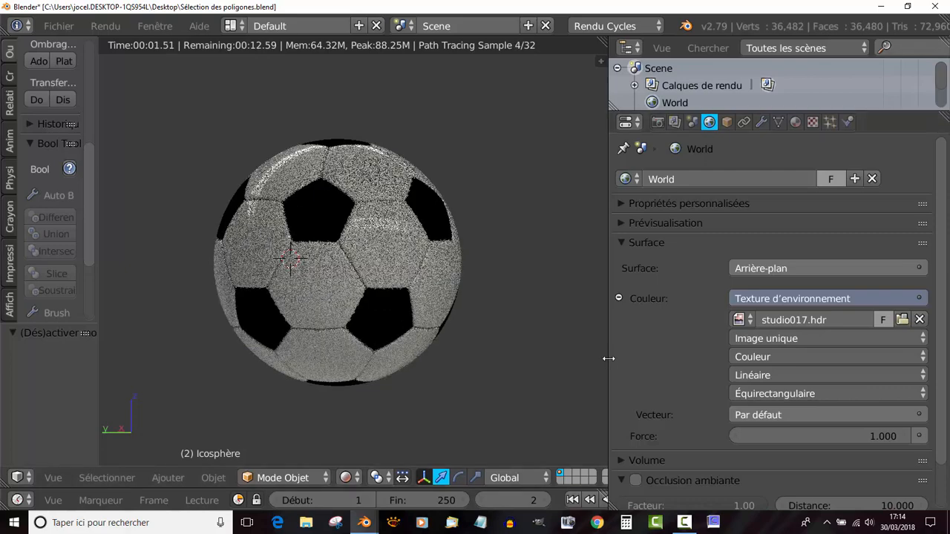
left_click_drag(609, 358, 719, 359)
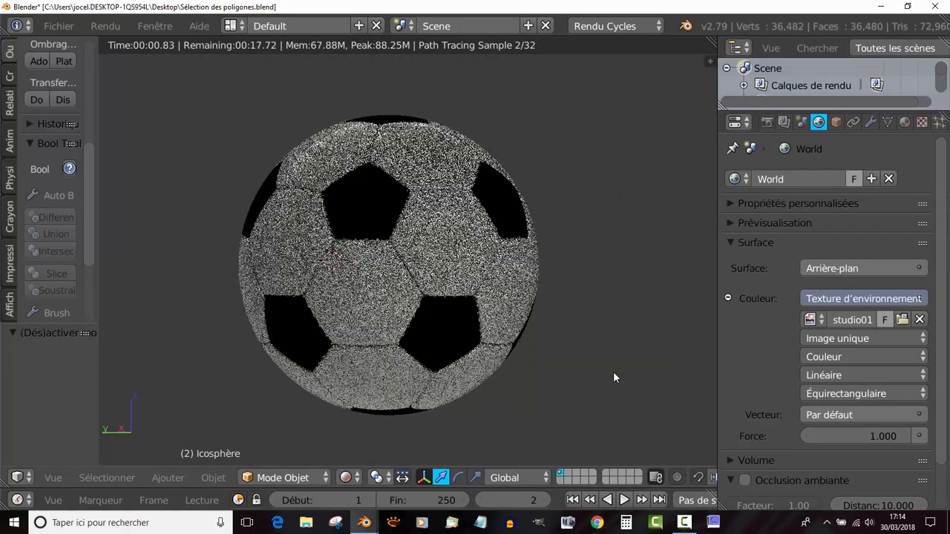
scroll(505, 358, "down", 2)
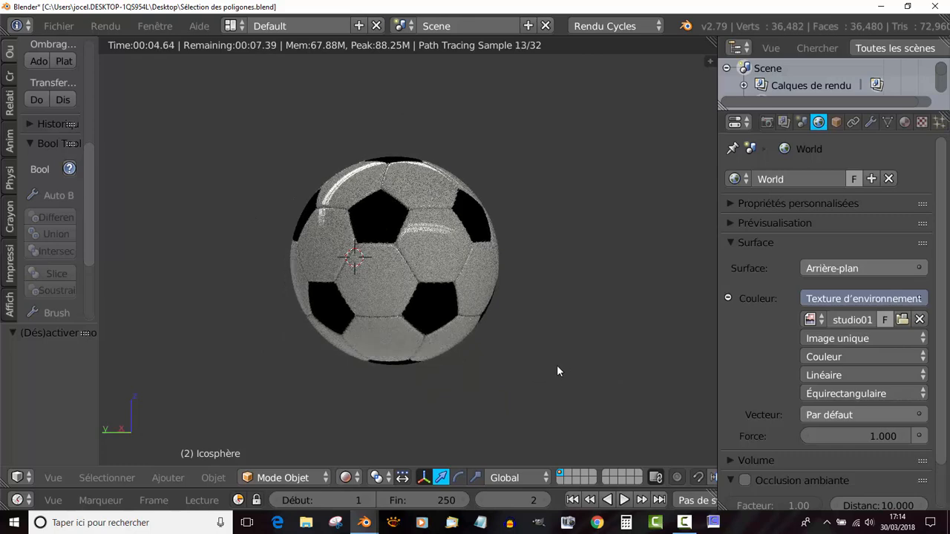
key("KP_5")
scroll(556, 371, "down", 3)
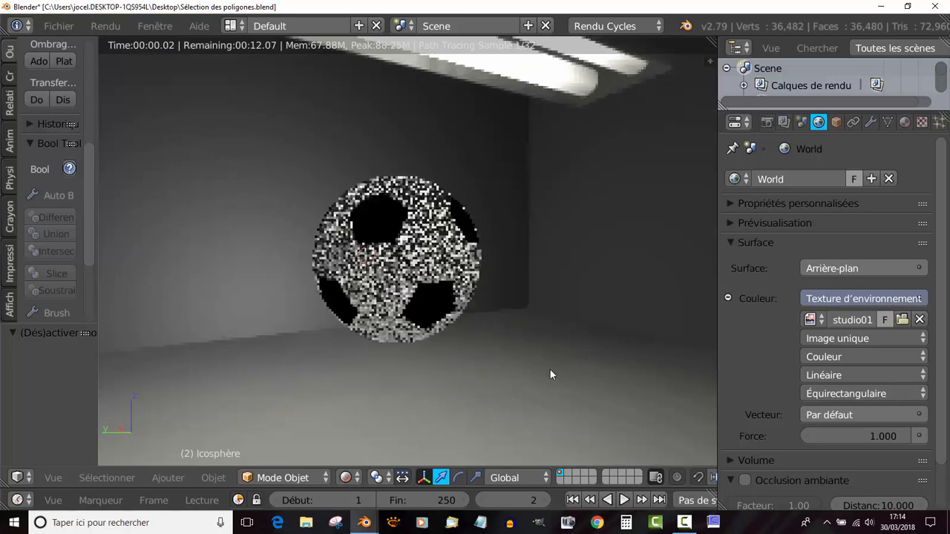
mouse_move(324, 400)
middle_mouse_down()
mouse_move(611, 415)
mouse_move(618, 390)
mouse_move(479, 370)
mouse_move(351, 371)
middle_mouse_up()
middle_click_drag(337, 382, 387, 401)
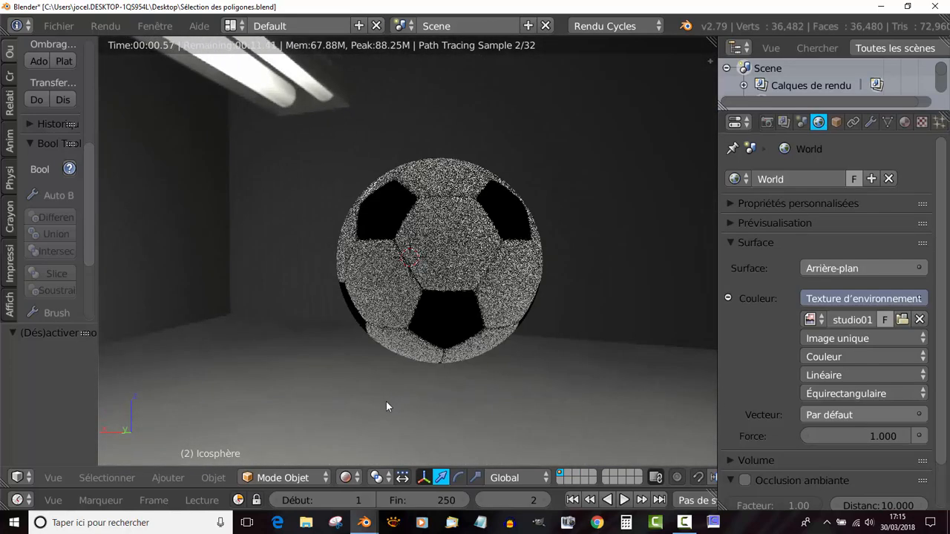
key("KP_5")
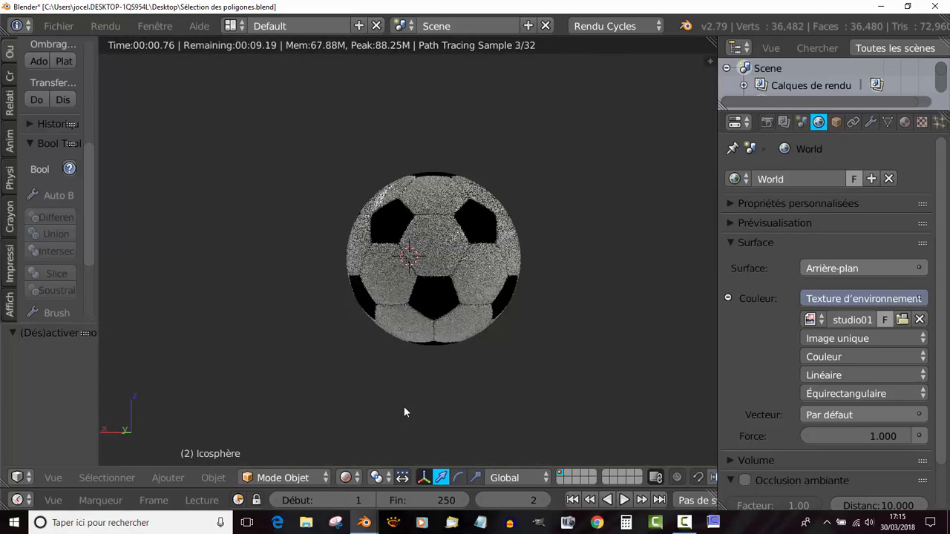
scroll(403, 412, "up", 4)
middle_click_drag(468, 398, 412, 360, "shift")
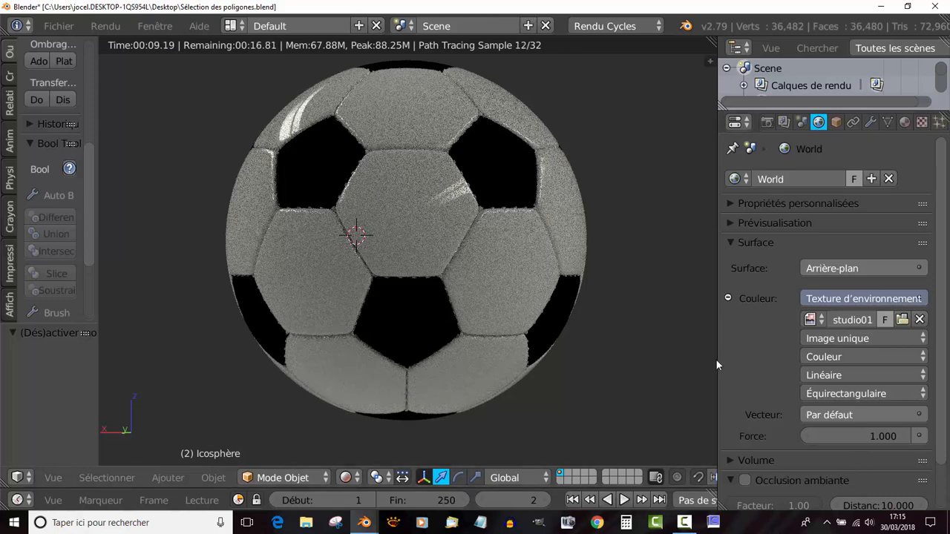
Set the strength of the World background to 1.800
left_click_drag(716, 360, 700, 356)
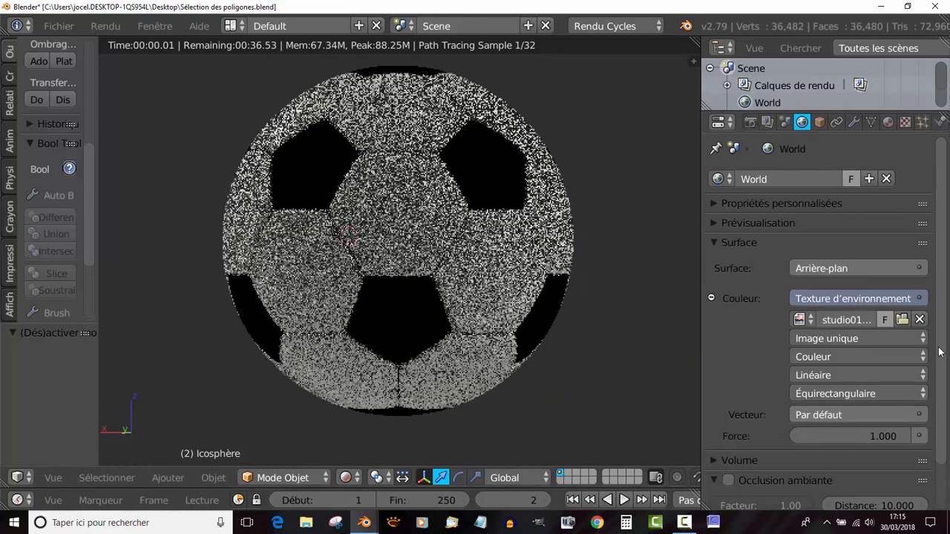
scroll(946, 411, "down", 2)
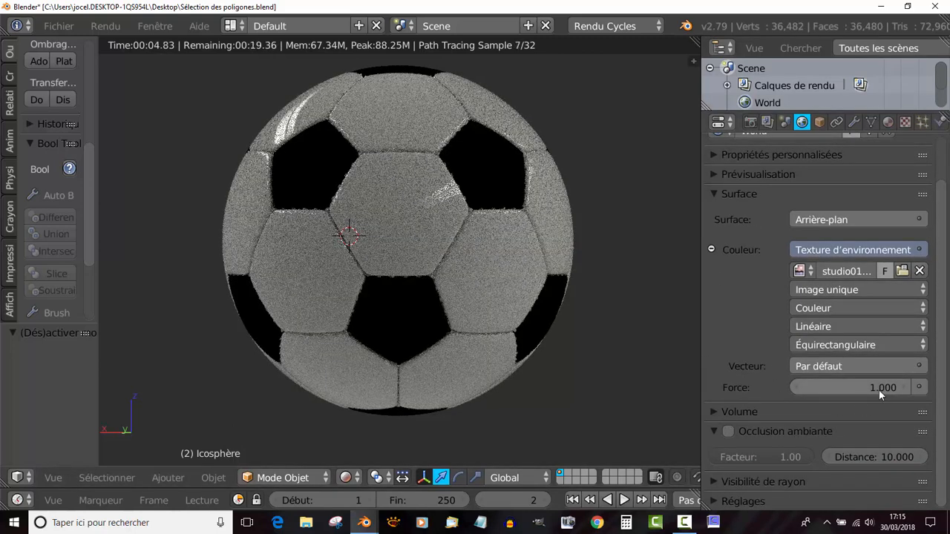
left_click_drag(879, 388, 906, 388)
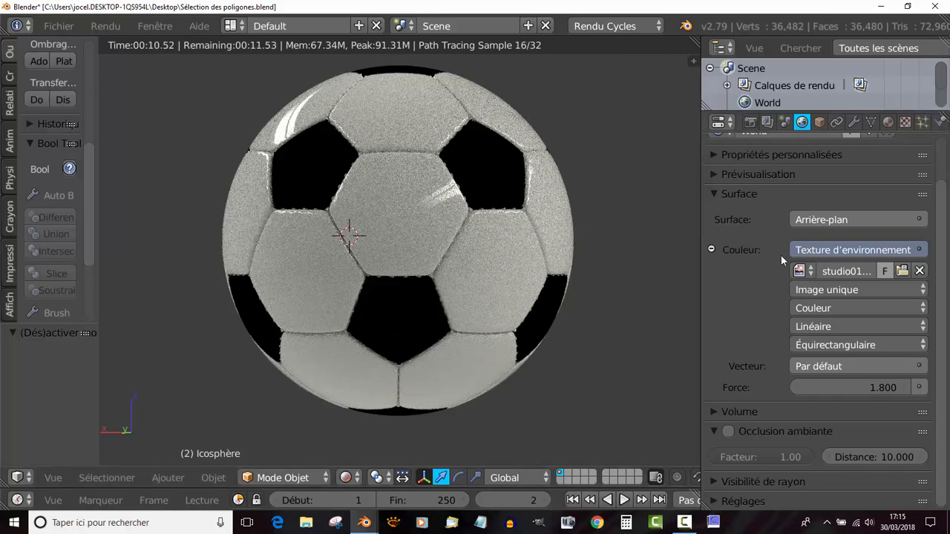
scroll(780, 256, "up", 2)
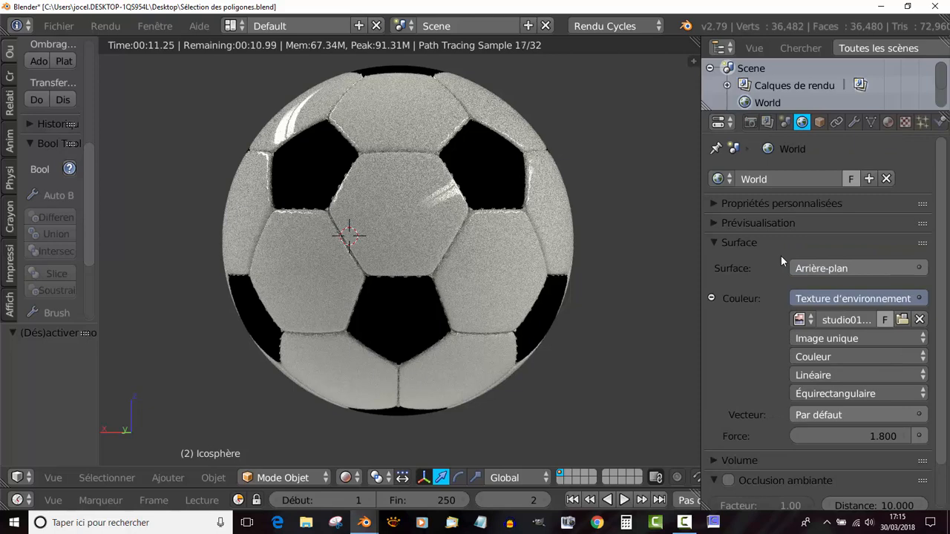
Set the specular value of the ball's black material Matériau to 0.005
left_click(888, 122)
left_click(745, 184)
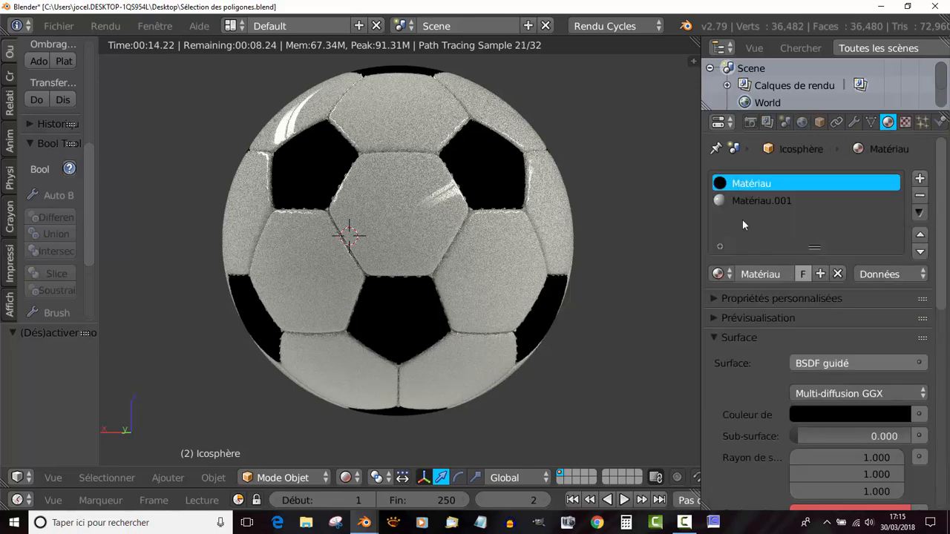
scroll(731, 342, "down", 7)
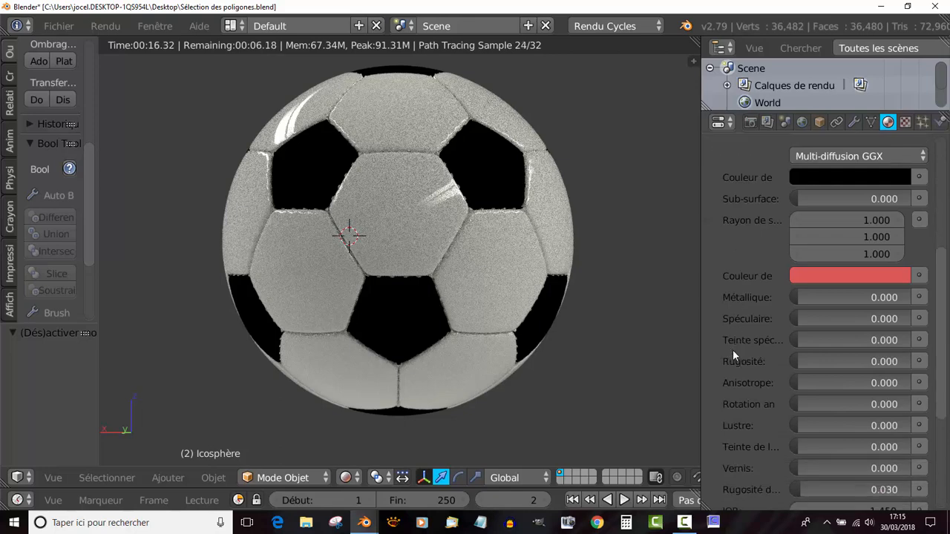
left_click(797, 318)
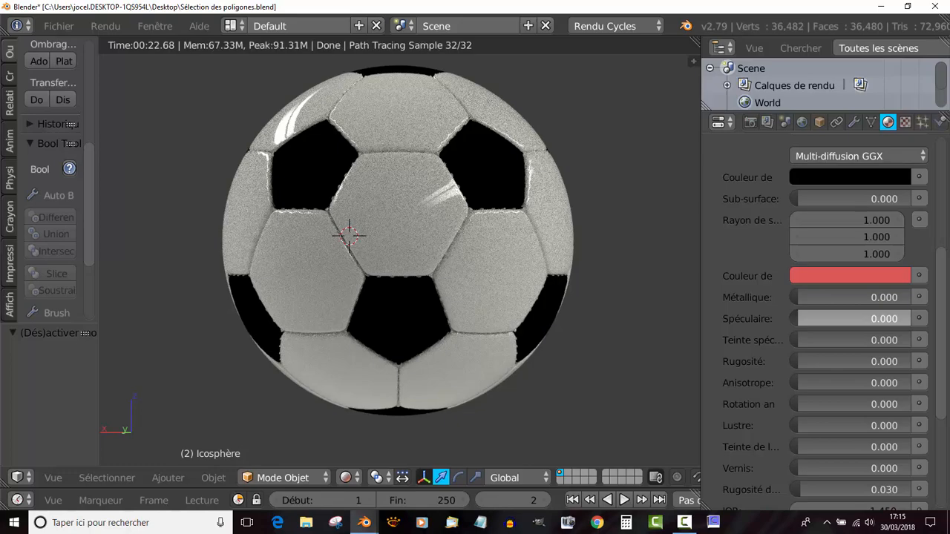
left_click_drag(798, 319, 799, 318)
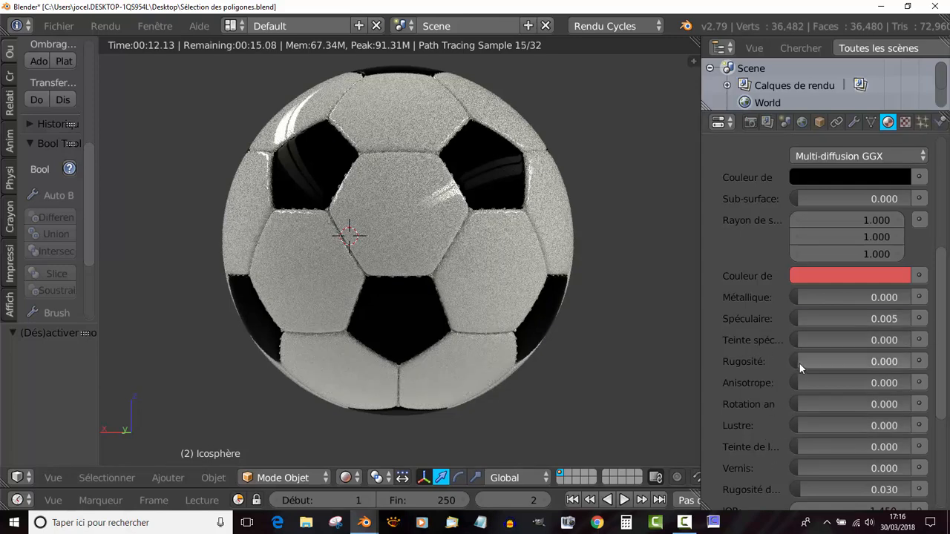
Set the black material's roughness to 0.084 and inspect the reflections on the black patches from other angles
left_click_drag(799, 363, 809, 363)
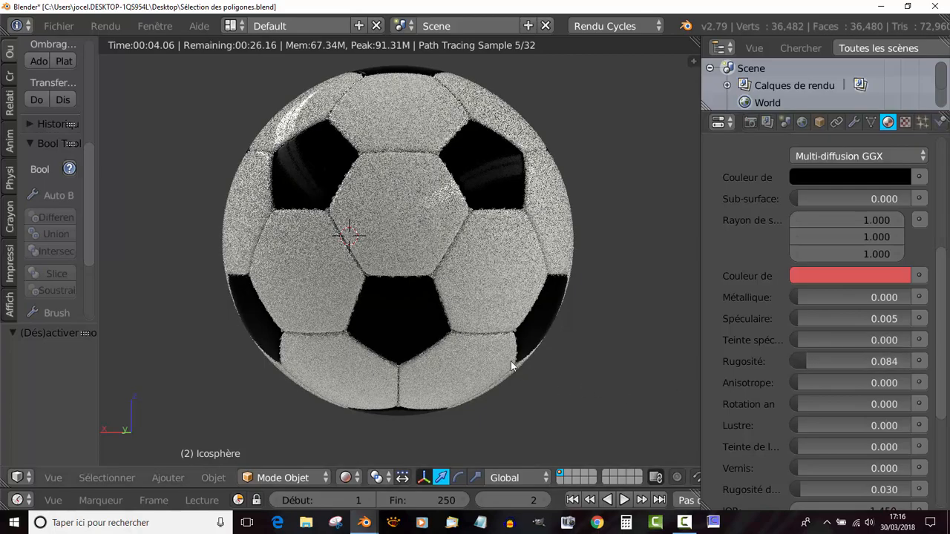
middle_click_drag(551, 383, 545, 347)
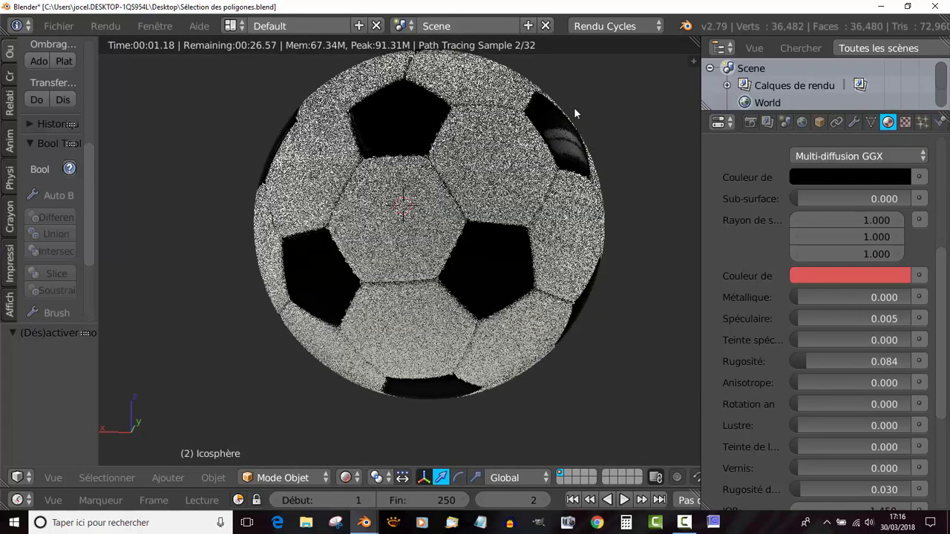
middle_click_drag(593, 170, 502, 144)
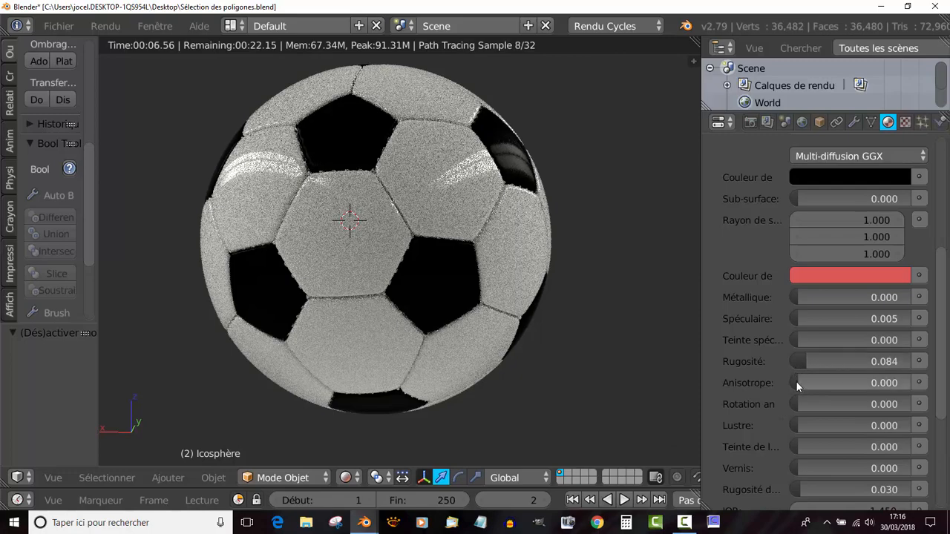
Set the black material's roughness to 0.162
left_click_drag(803, 361, 816, 361)
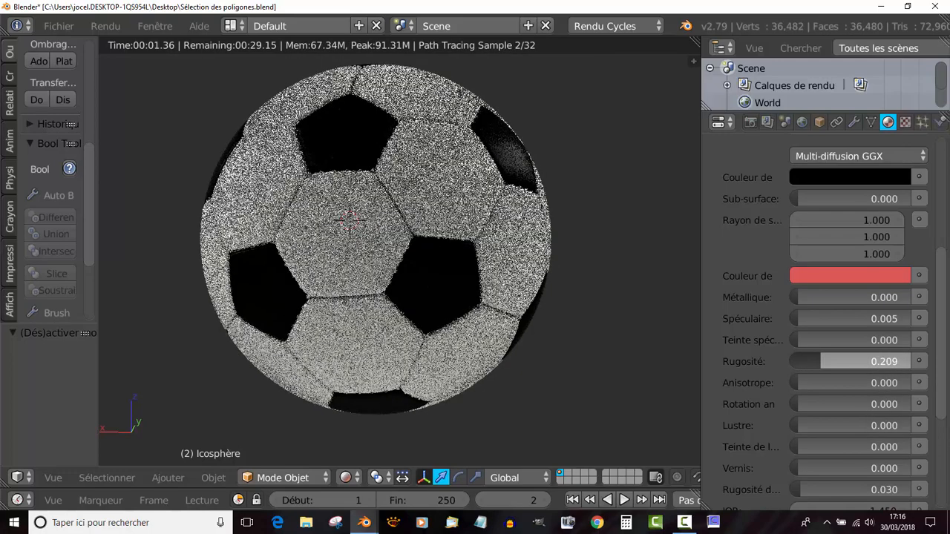
left_click_drag(816, 362, 815, 362)
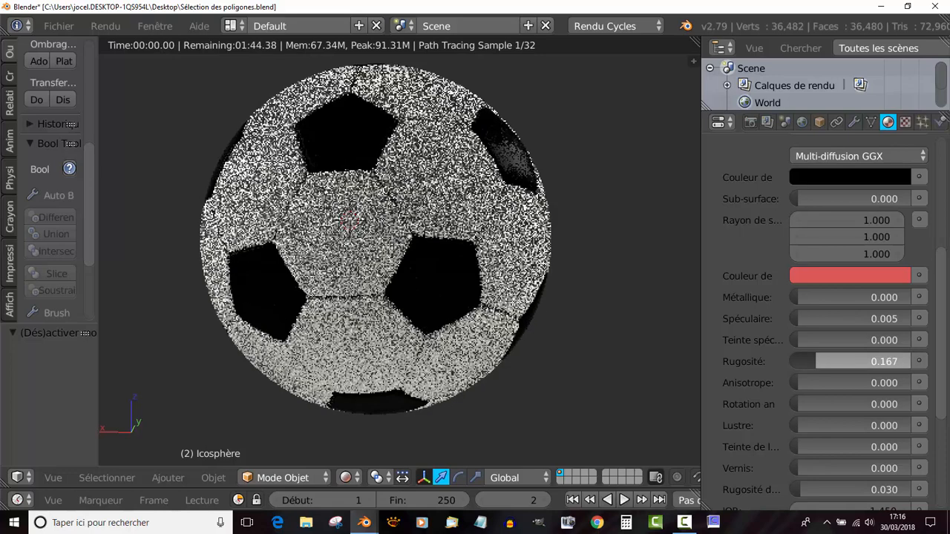
left_click_drag(815, 362, 815, 361)
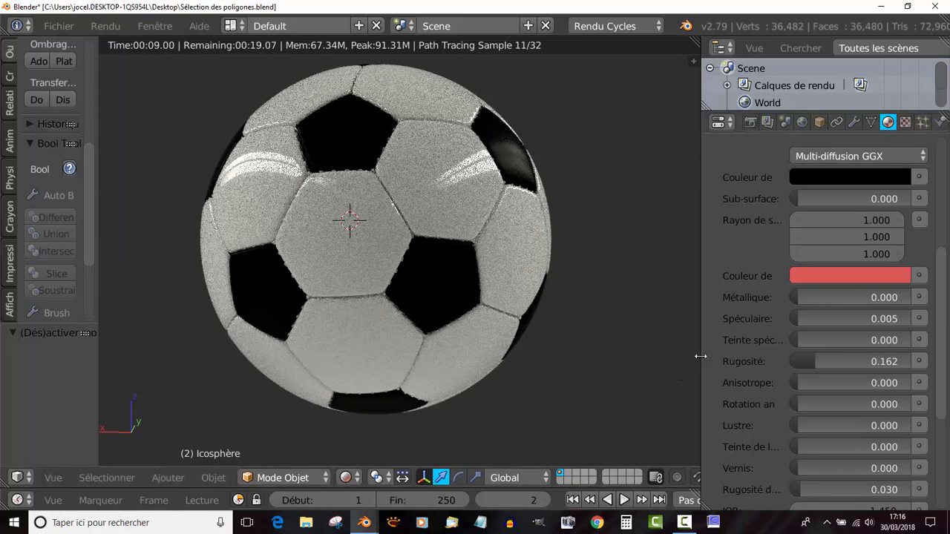
Align the camera to the view from several angles, ending slightly above the ball with the room corner and floor behind it
scroll(599, 391, "down", 2)
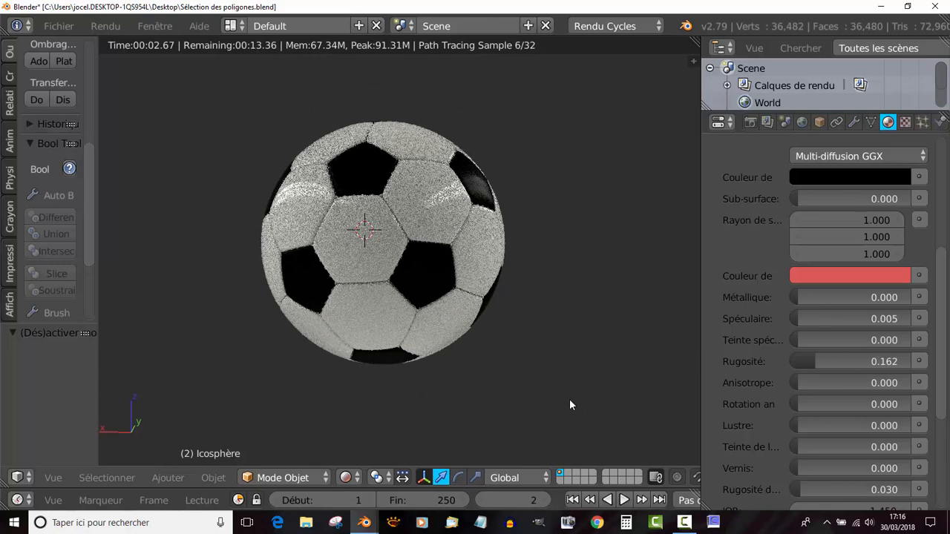
scroll(565, 388, "down", 2)
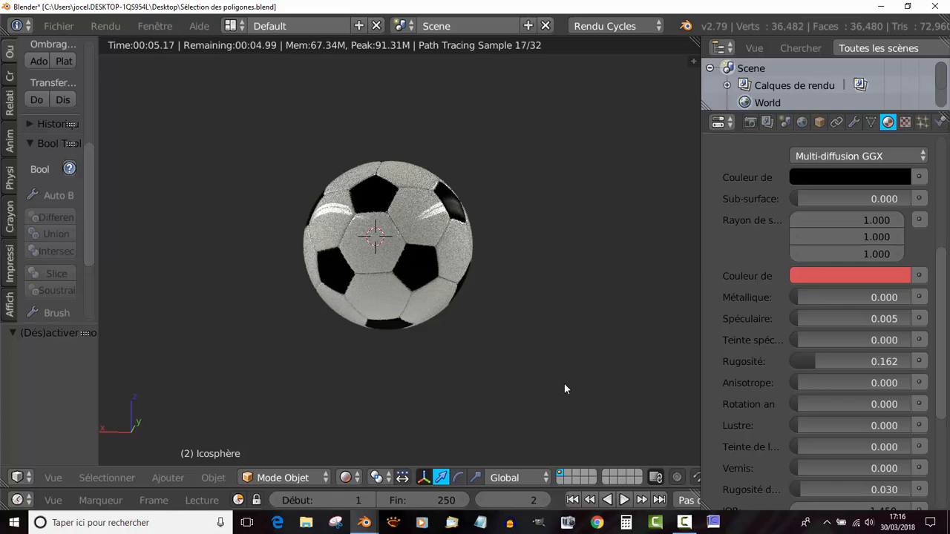
key("ctrl+alt+KP_0")
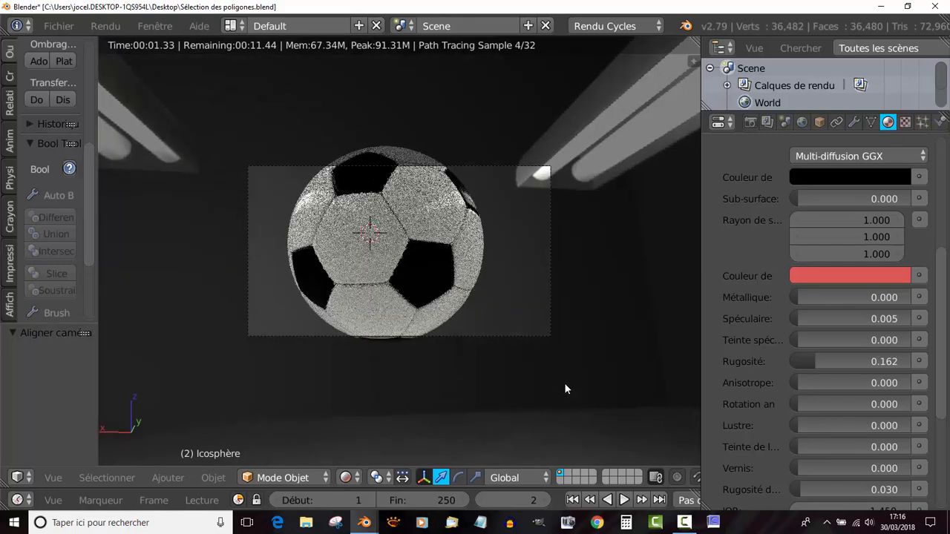
scroll(550, 347, "down", 1)
middle_click_drag(549, 347, 623, 353)
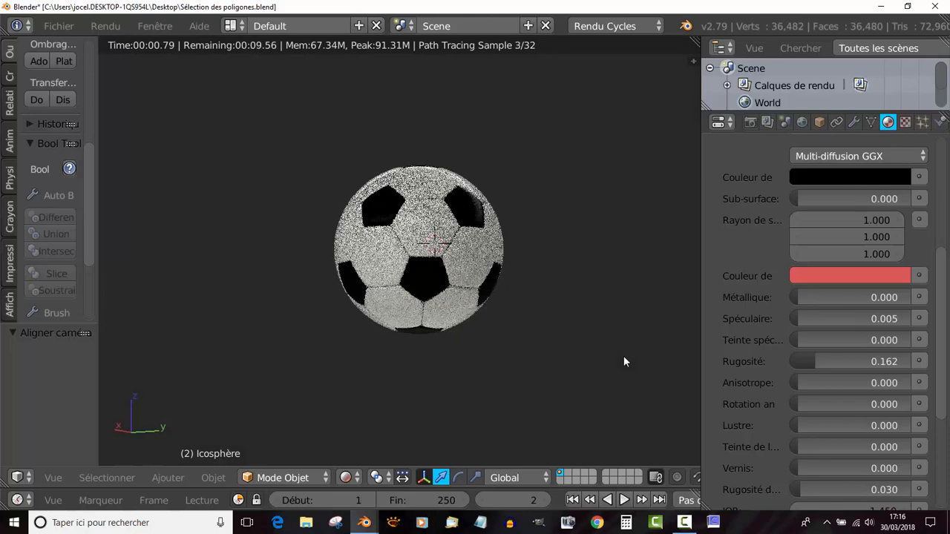
key("KP_0")
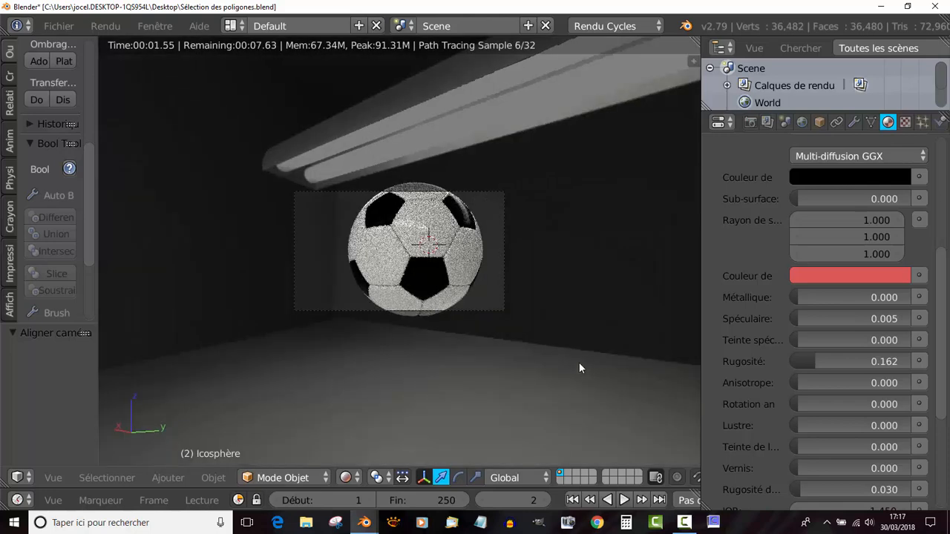
middle_click_drag(578, 363, 535, 398)
key("KP_0")
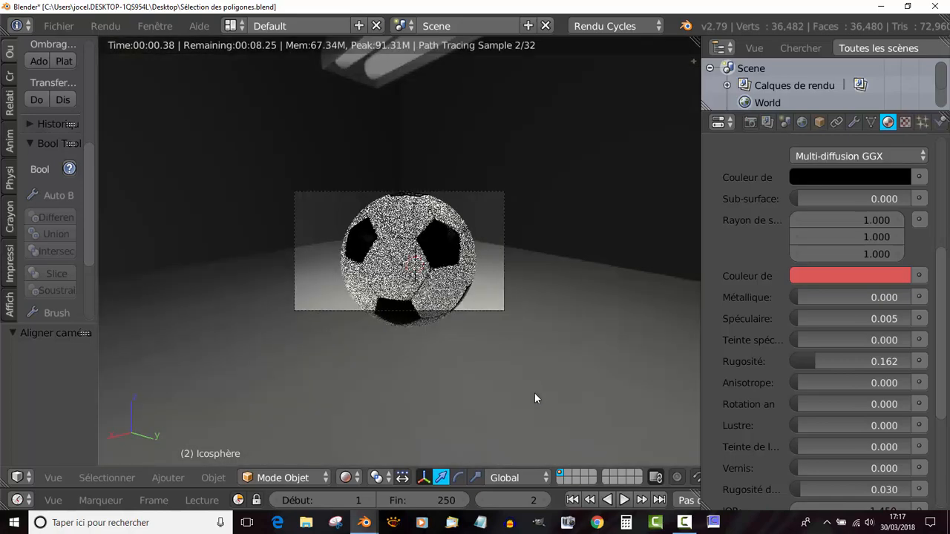
scroll(534, 398, "up", 2)
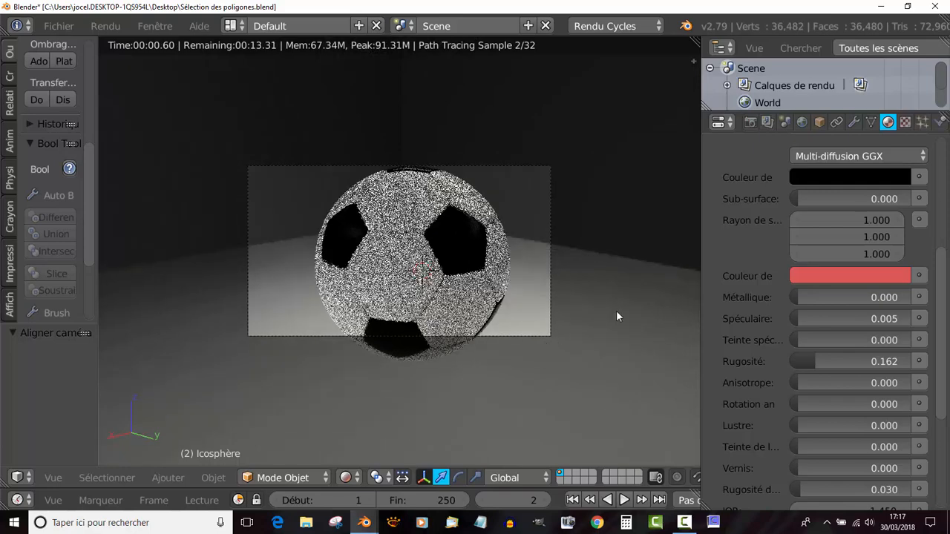
Set the camera's focal length to 26.38 mm and shift the camera so the whole ball sits inside the frame
scroll(791, 104, "down", 2)
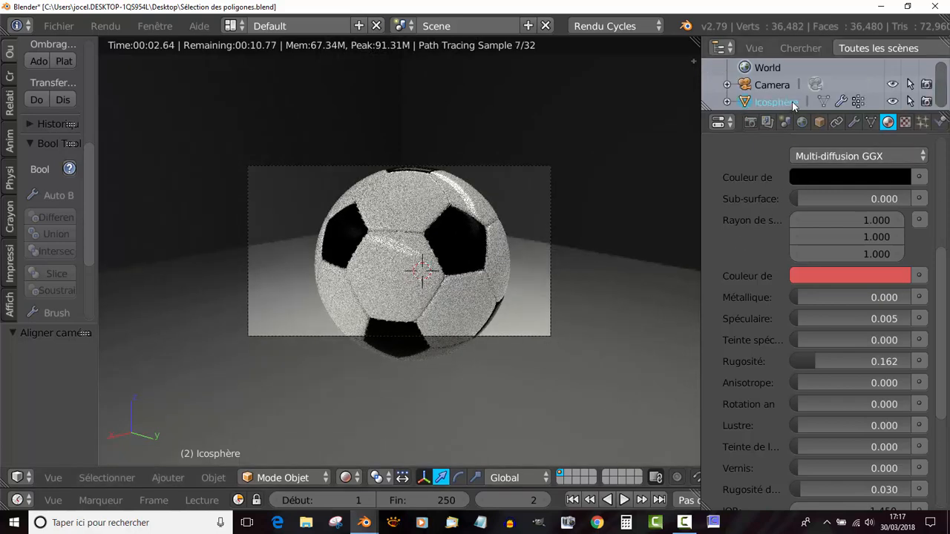
left_click(772, 85)
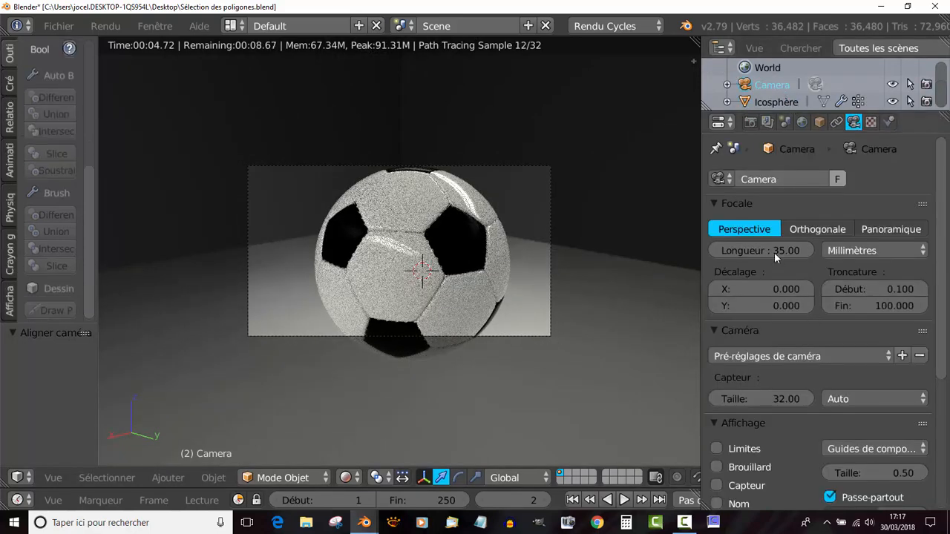
left_click_drag(774, 252, 671, 253)
key("g")
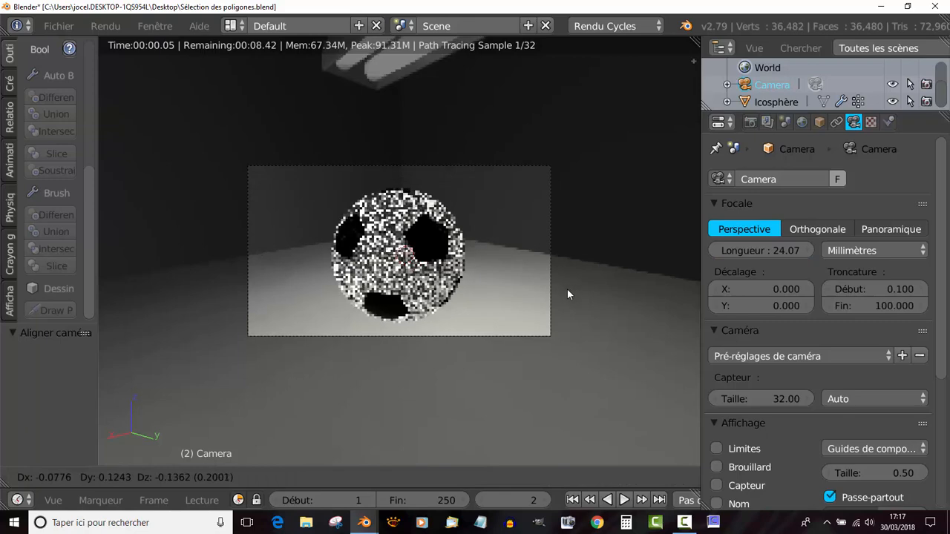
left_click(565, 285)
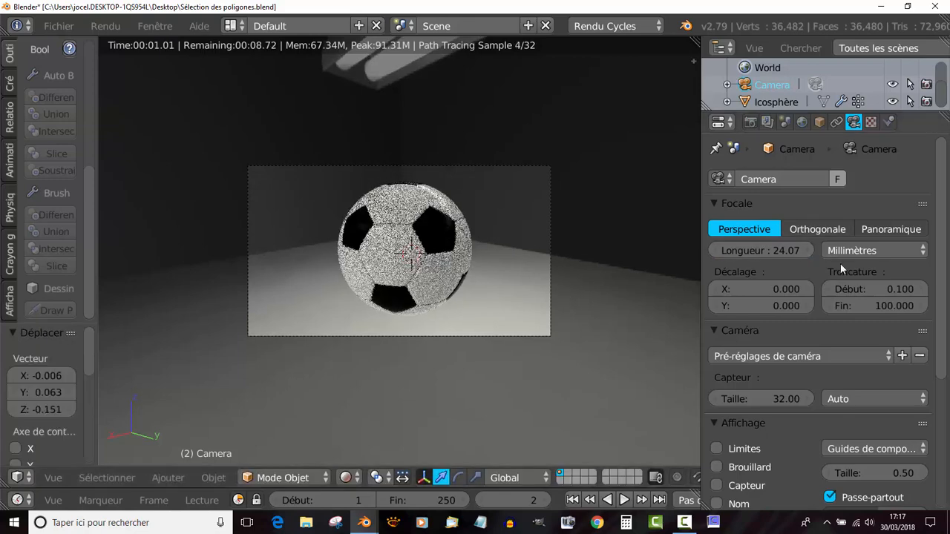
left_click_drag(771, 250, 791, 250)
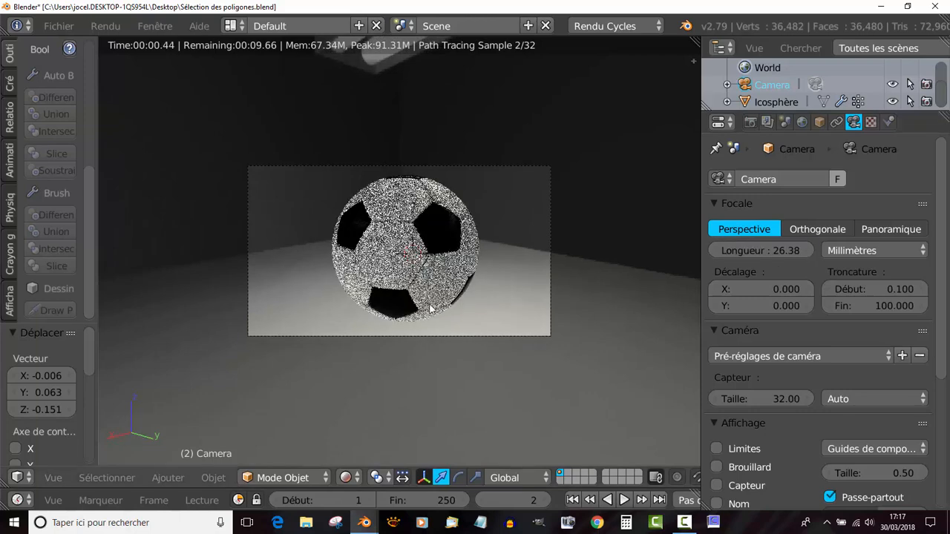
Rotate the ball freely in two trackball turns, about -56.1° and -117°, plus about 61.9° and 6.88°, keeping a black pentagon facing the camera
right_click(446, 294)
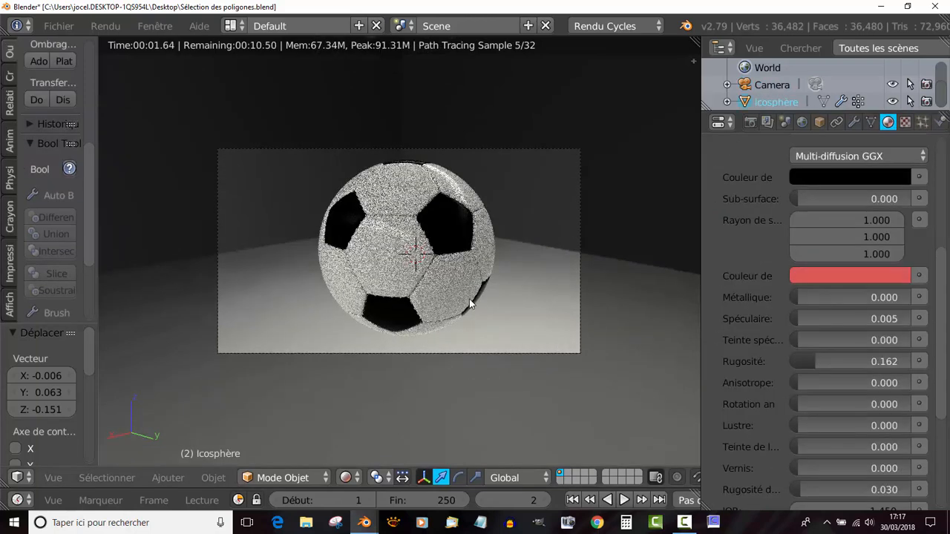
key("r")
key("r")
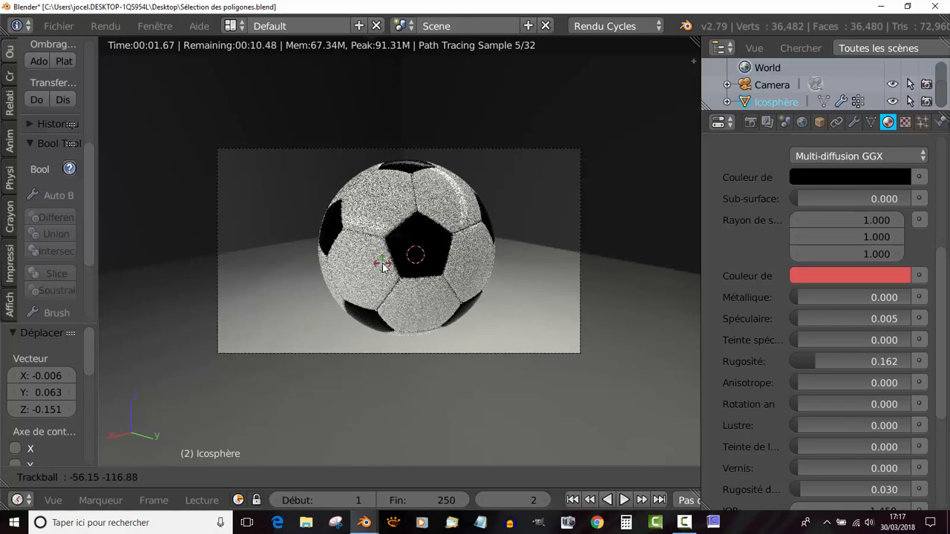
left_click(382, 266)
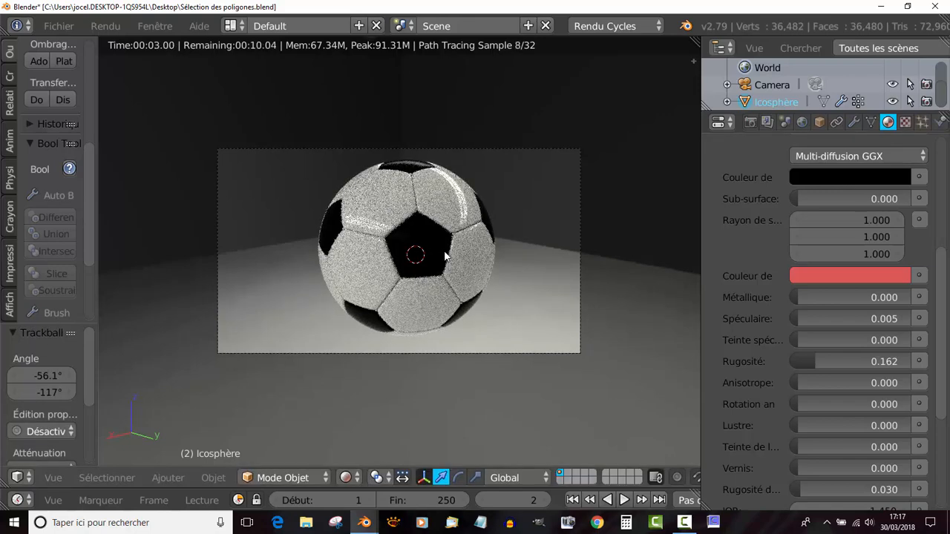
key("r")
key("r")
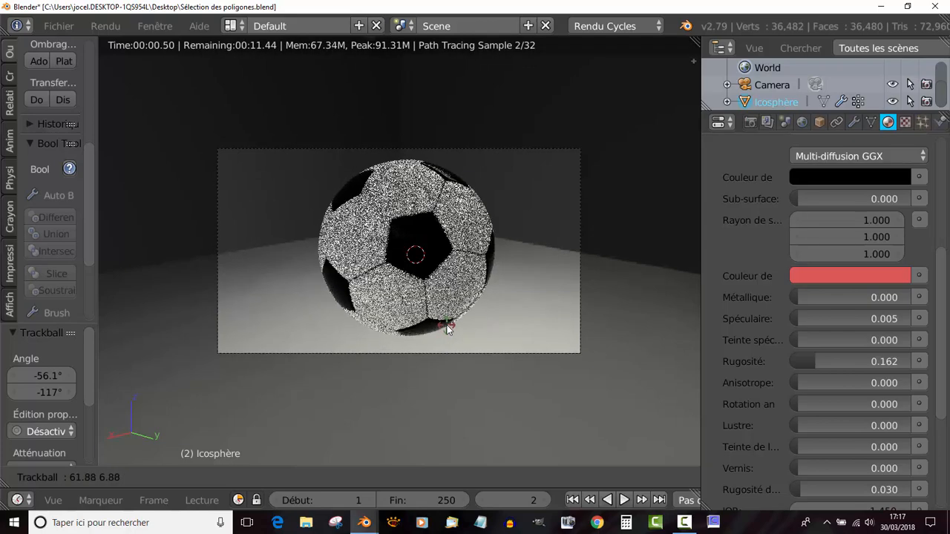
left_click(448, 327)
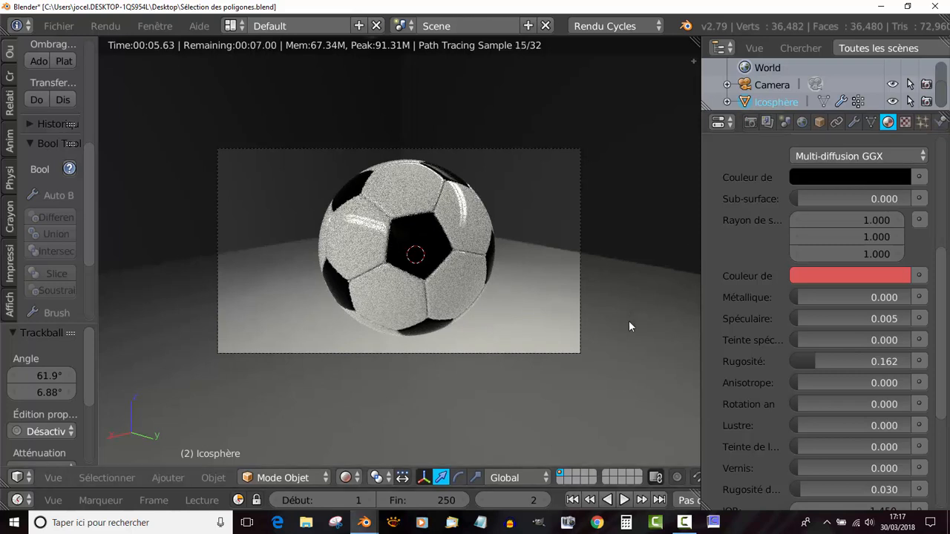
Render the current frame from the camera, widen the image area to inspect the finished ball, and return to the 3D view
key("F12")
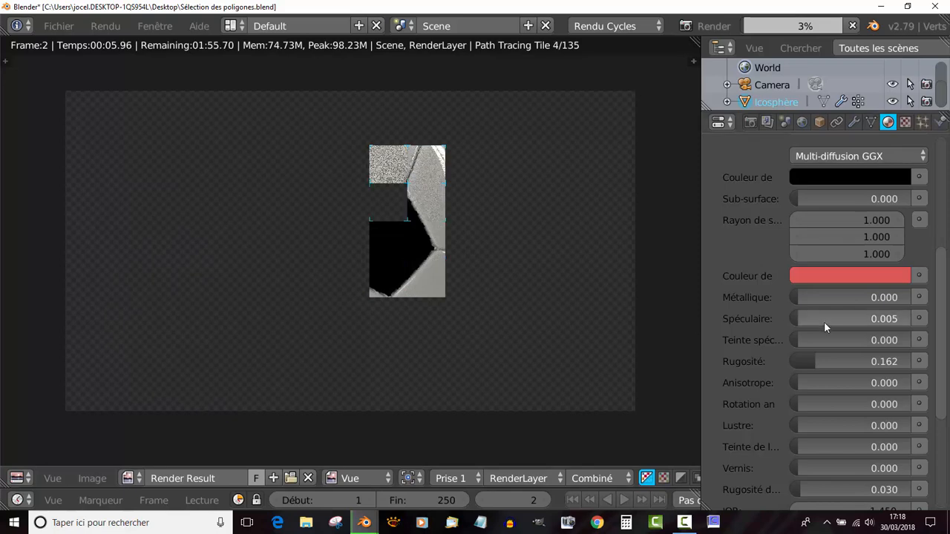
left_click_drag(745, 271, 836, 263)
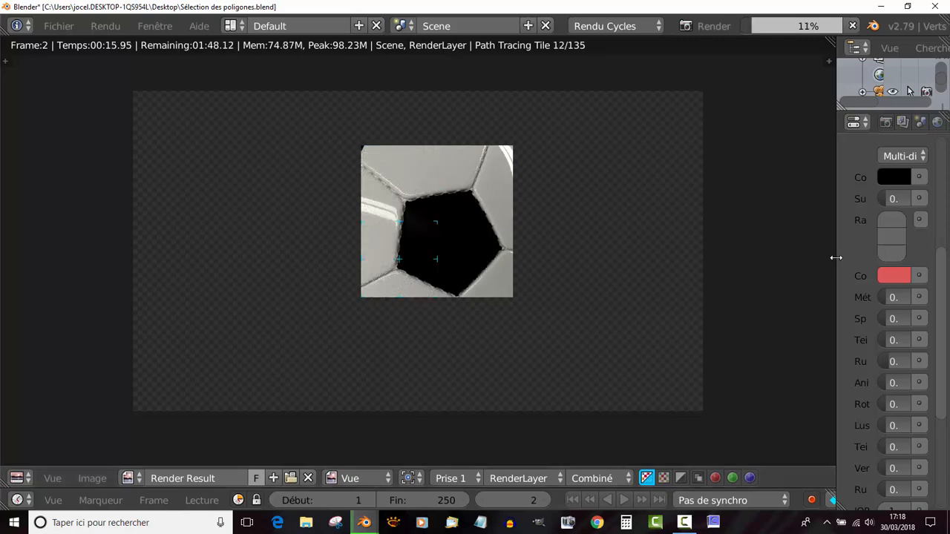
left_click_drag(836, 260, 785, 265)
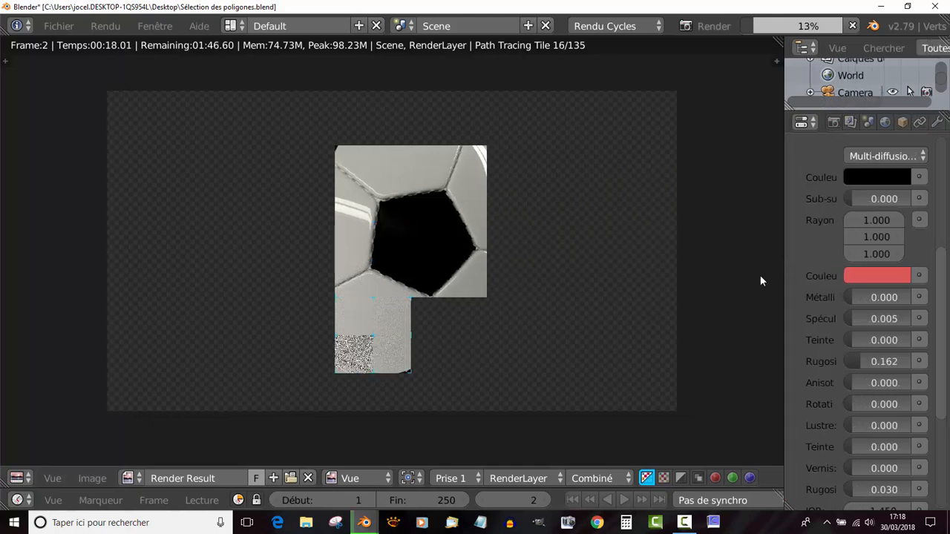
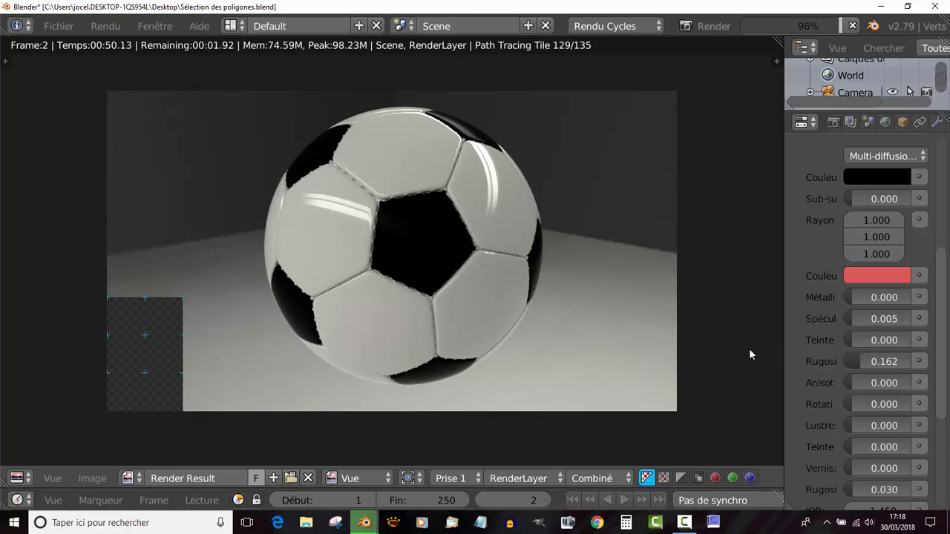
scroll(748, 348, "up", 2)
scroll(749, 350, "down", 2)
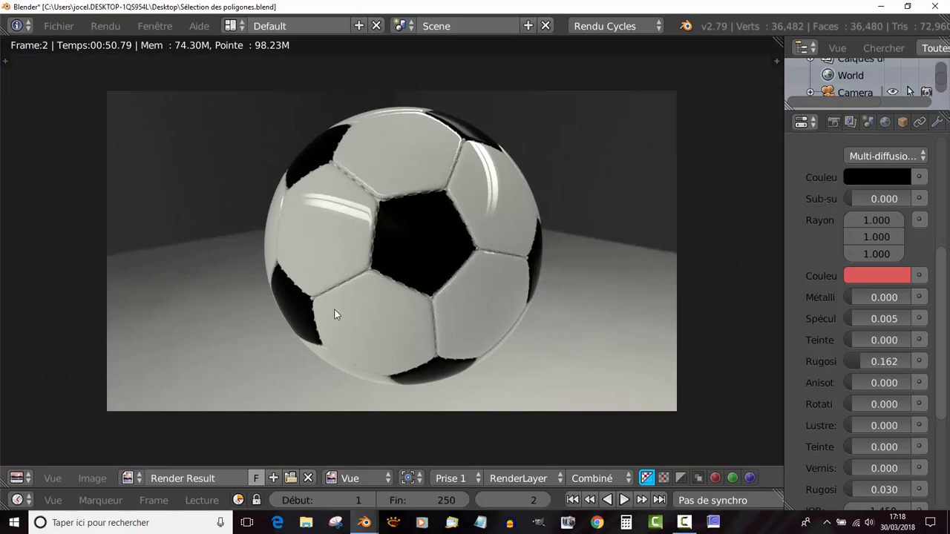
key("Escape")
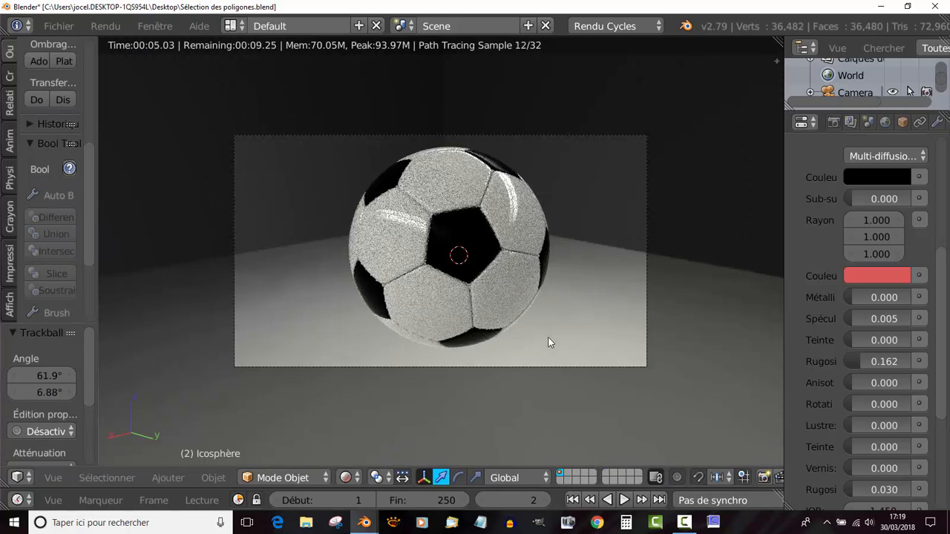
Duplicate the ball to the right behind the original and scale the copy to about 0.569
key("shift+d")
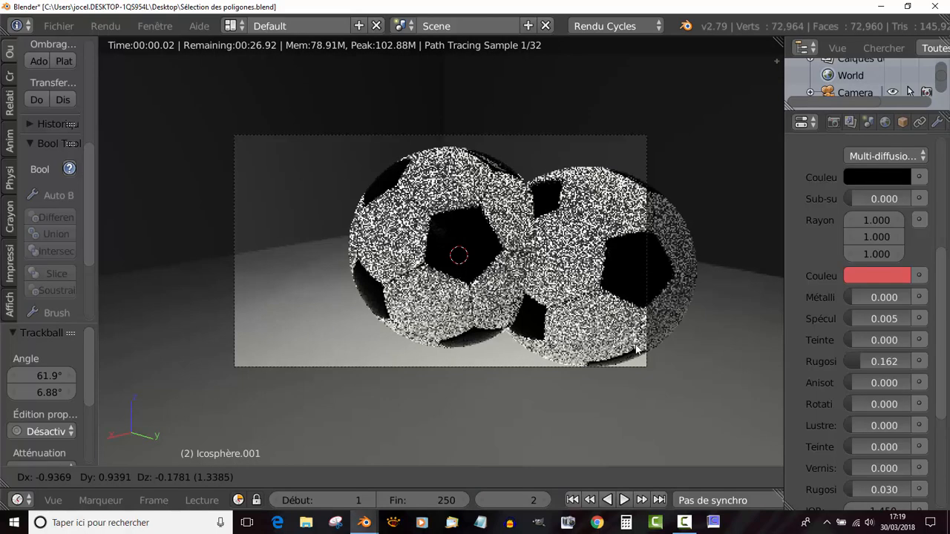
left_click(645, 352)
key("s")
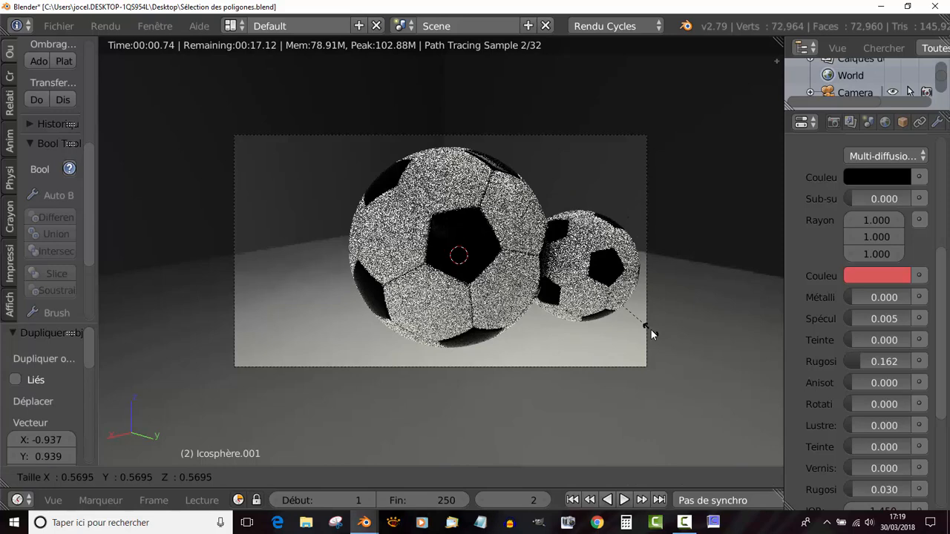
left_click(651, 334)
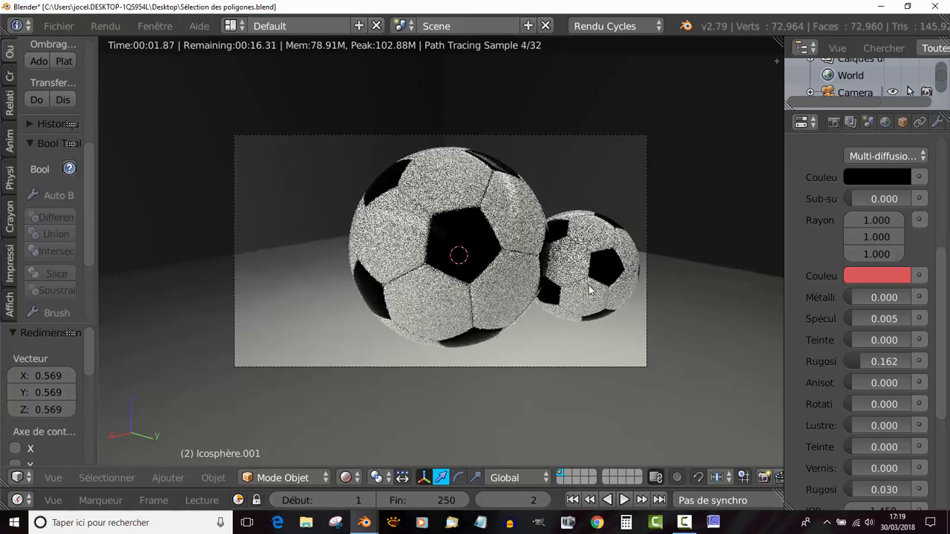
Duplicate the small ball to the large ball's other side and, from above, move it about 0.284 in X and 0.259 in Y
key("shift+d")
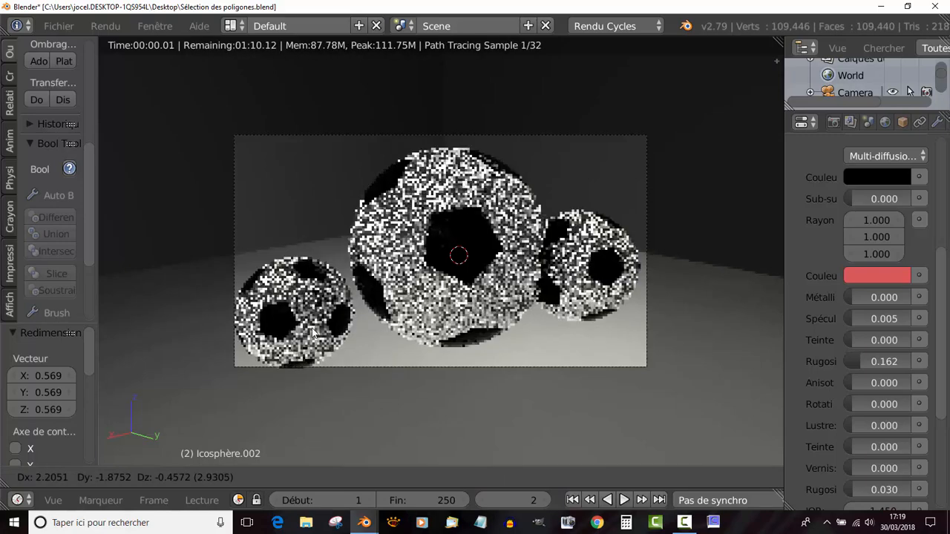
left_click(315, 332)
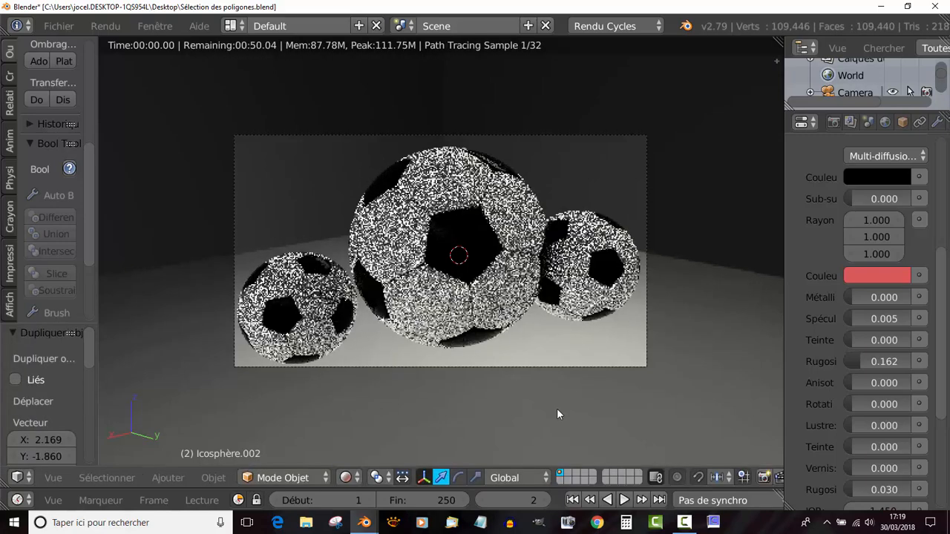
key("KP_7")
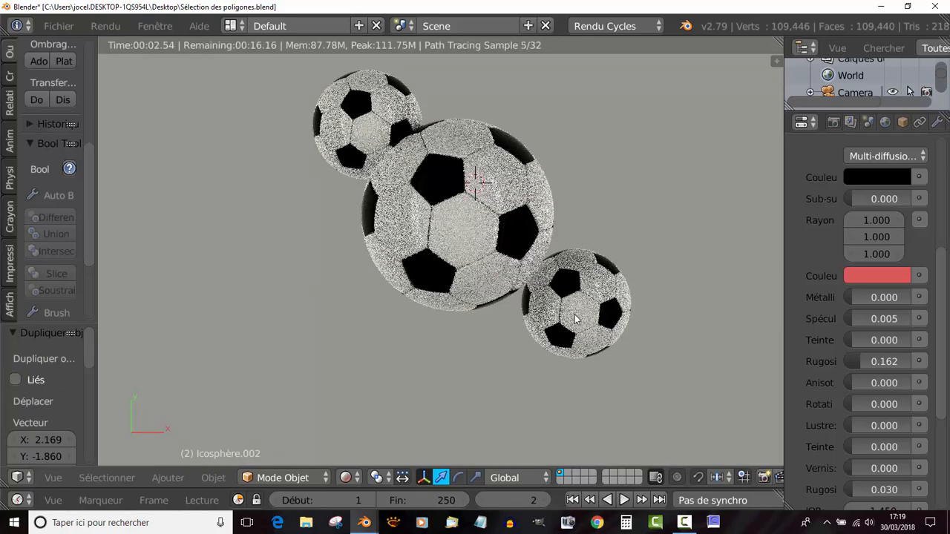
key("g")
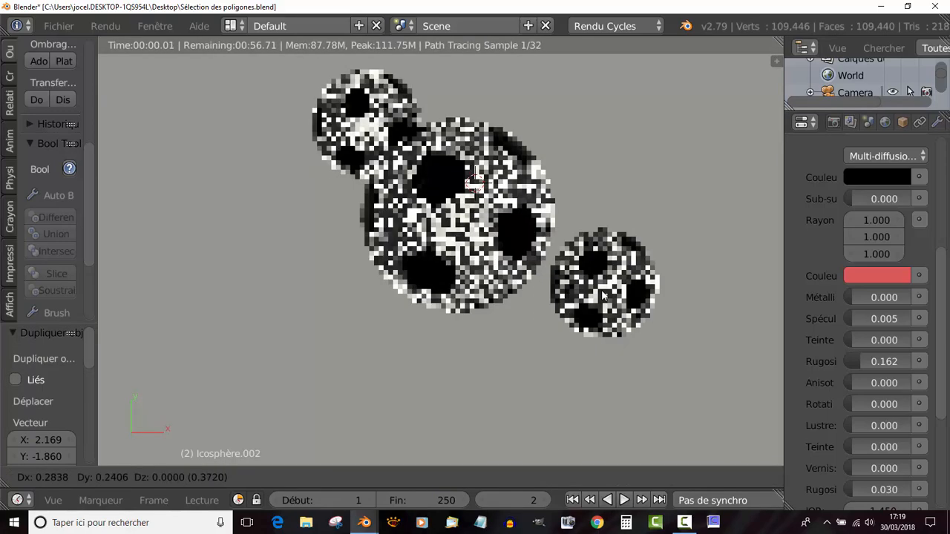
left_click(602, 293)
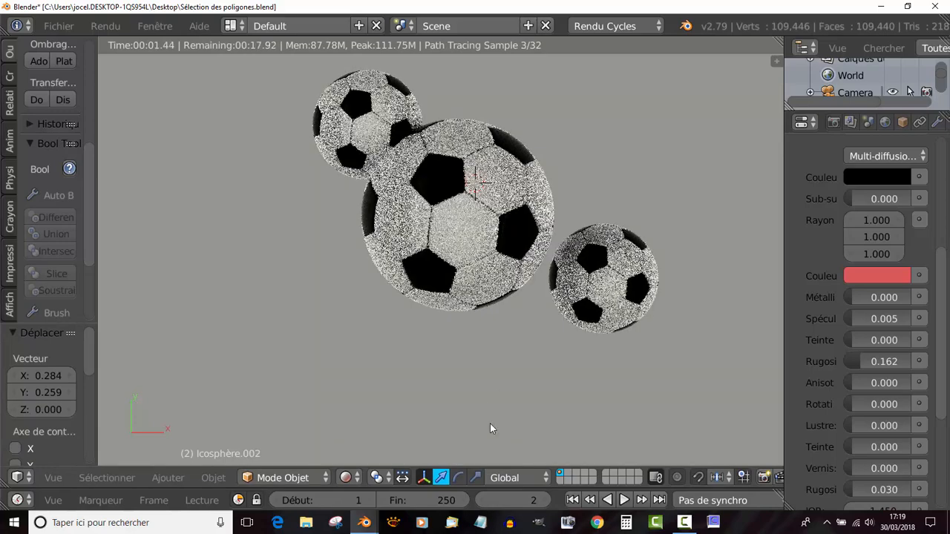
middle_click_drag(445, 417, 395, 448)
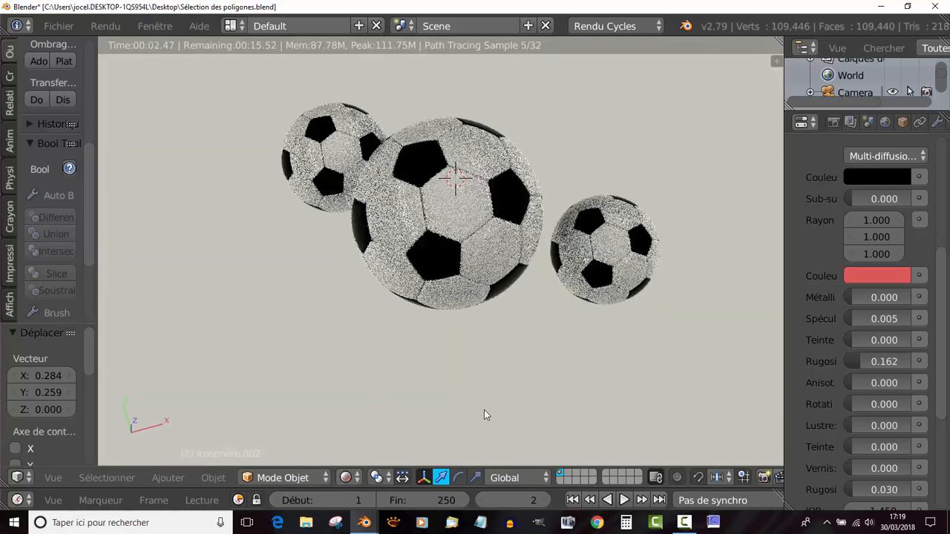
From the camera's viewpoint, move the left small ball about -0.170 in X, 0.085 in Y and 0.191 in Z
key("KP_0")
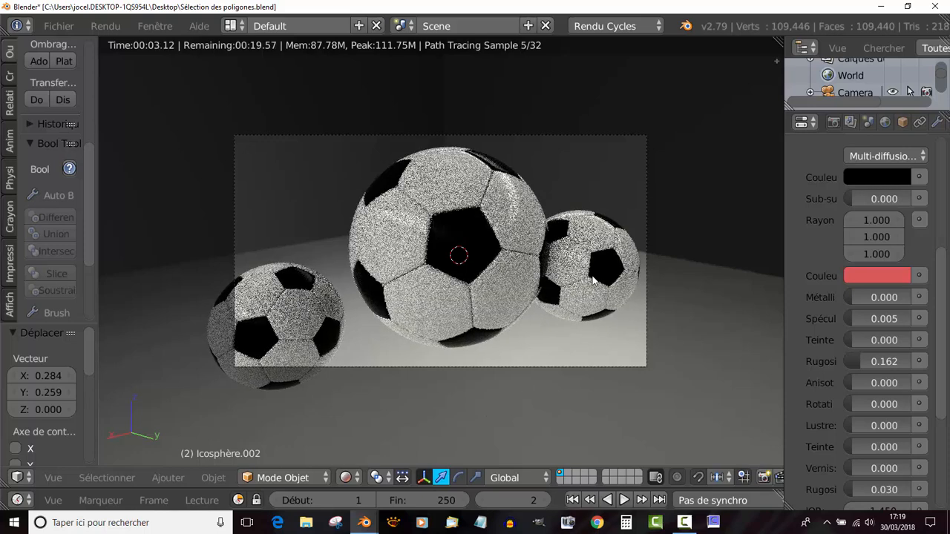
key("g")
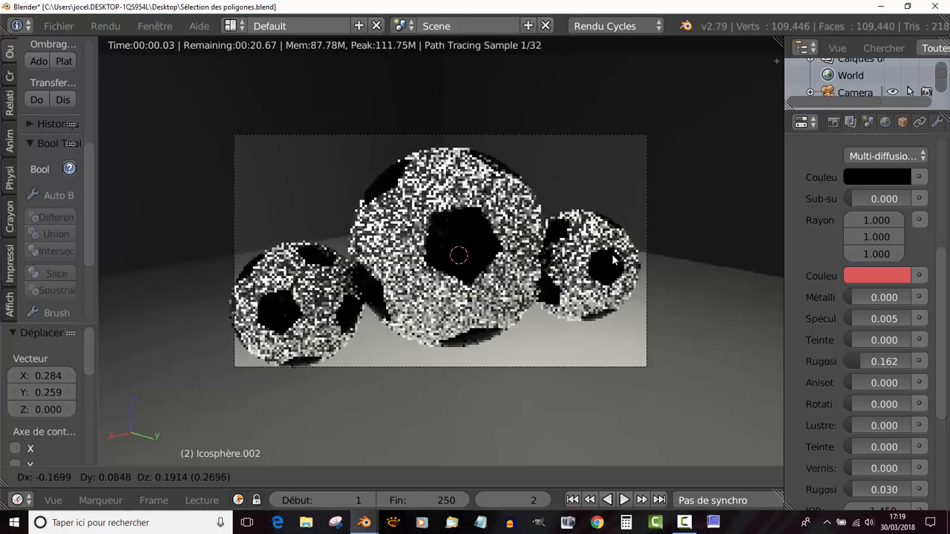
left_click(612, 253)
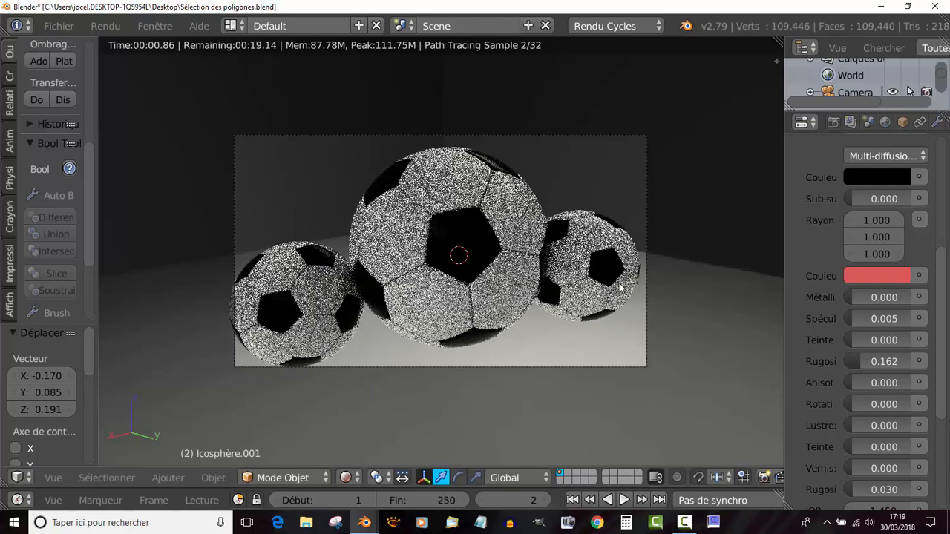
Move the right small ball about -0.125, 0.237, -0.315 in X, Y, Z and the left one about 0.071, -0.062, -0.011
key("g")
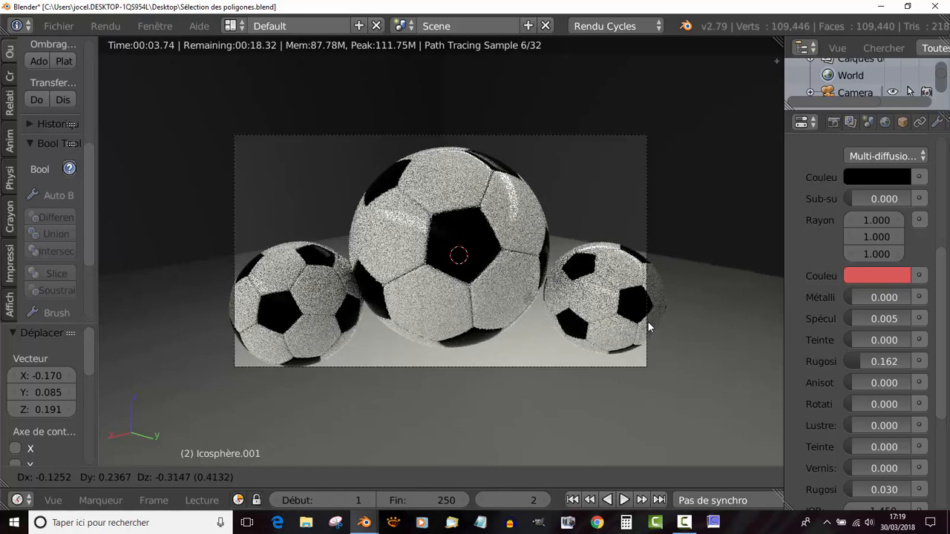
left_click(648, 322)
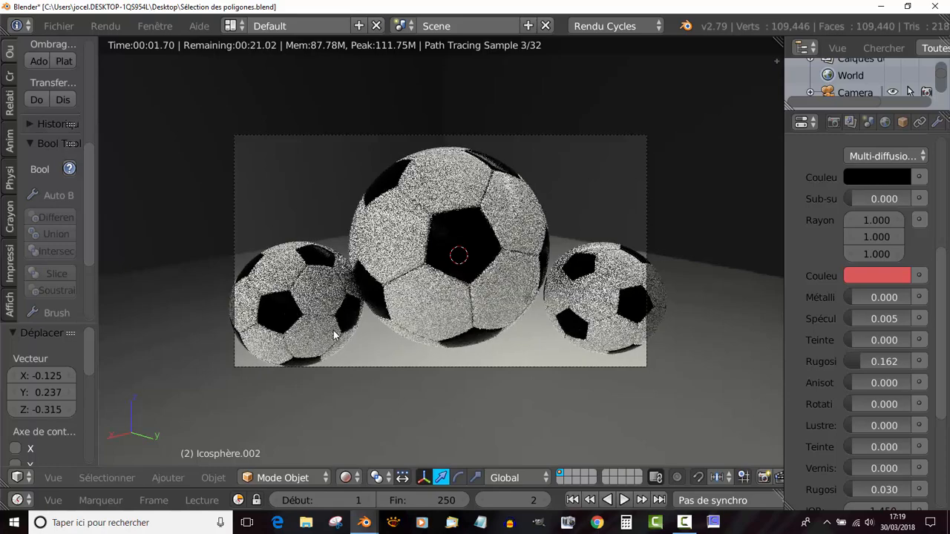
key("g")
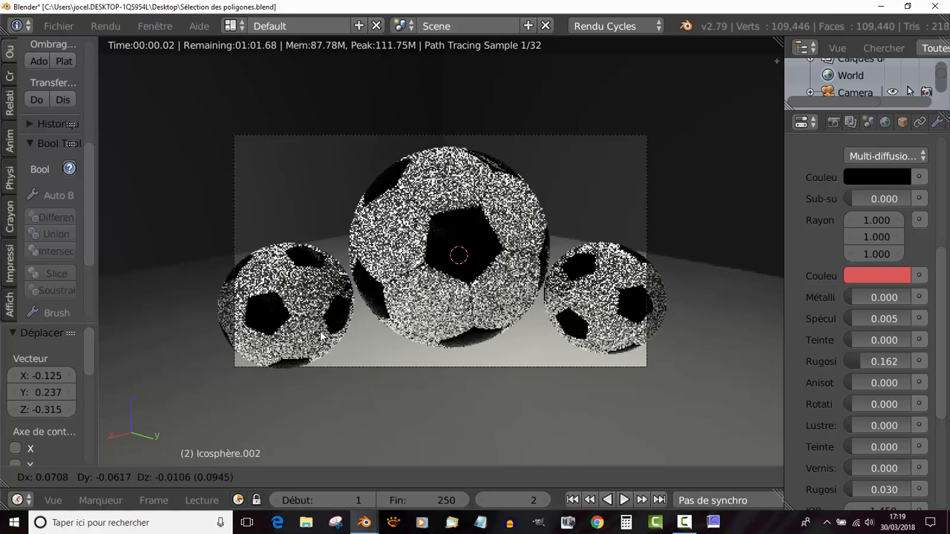
left_click(322, 336)
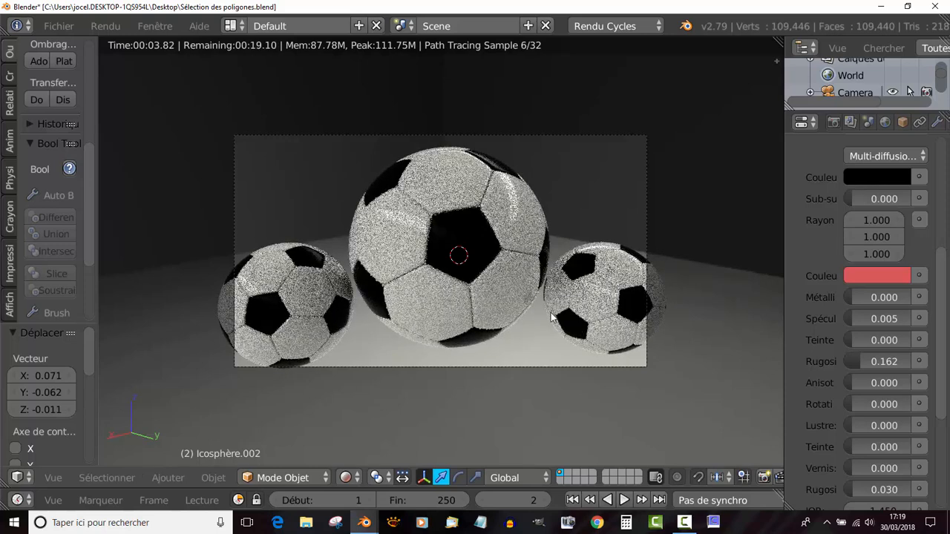
Render the current frame with the three balls and widen the image area
key("F12")
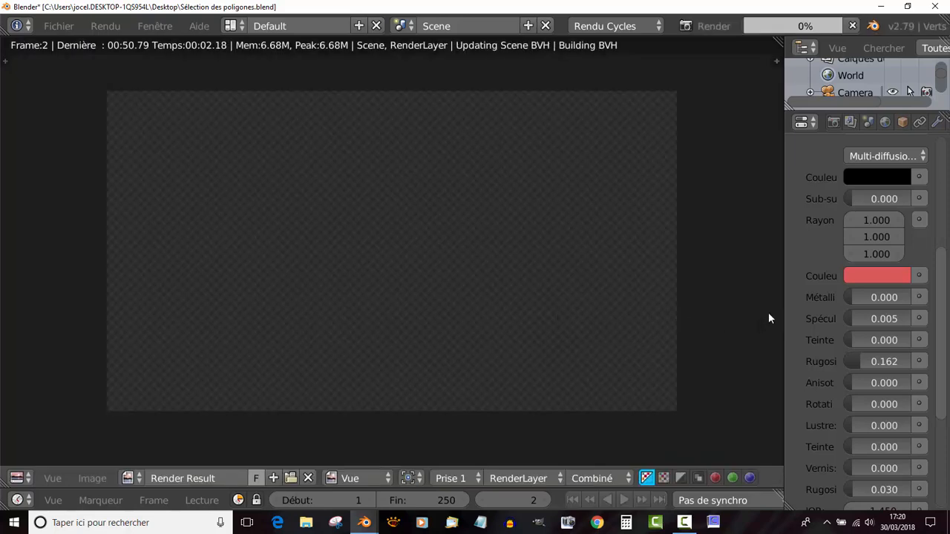
left_click_drag(784, 274, 815, 268)
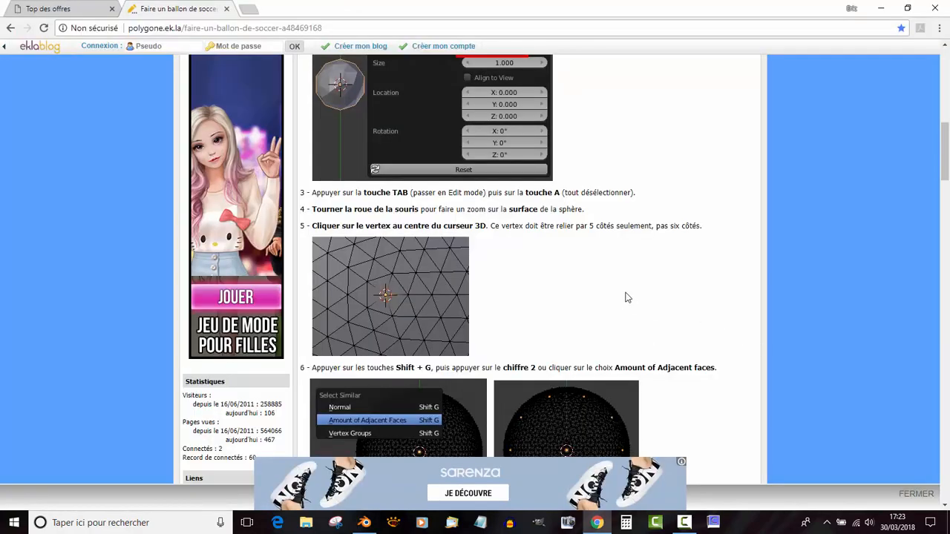
Review the soccer ball web tutorial, from the ico sphere subdivisions through the pentagon and hexagon insets to smooth shading and the final note
scroll(641, 296, "down", 3)
scroll(640, 301, "up", 5)
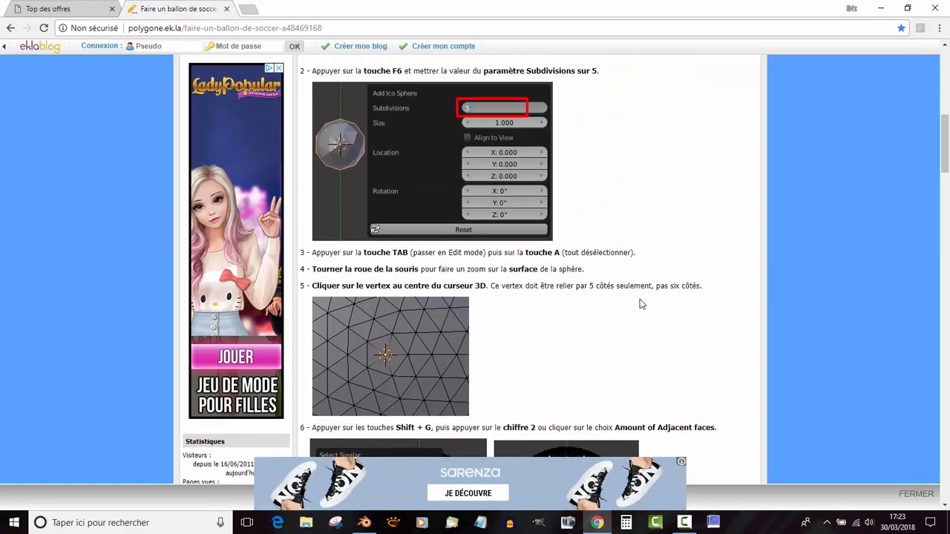
scroll(641, 304, "up", 1)
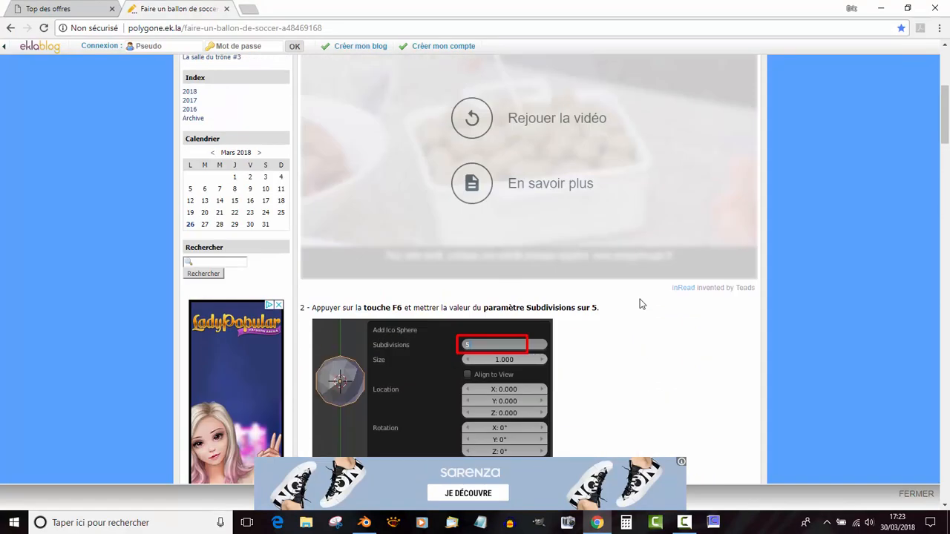
scroll(642, 305, "down", 7)
scroll(668, 304, "down", 6)
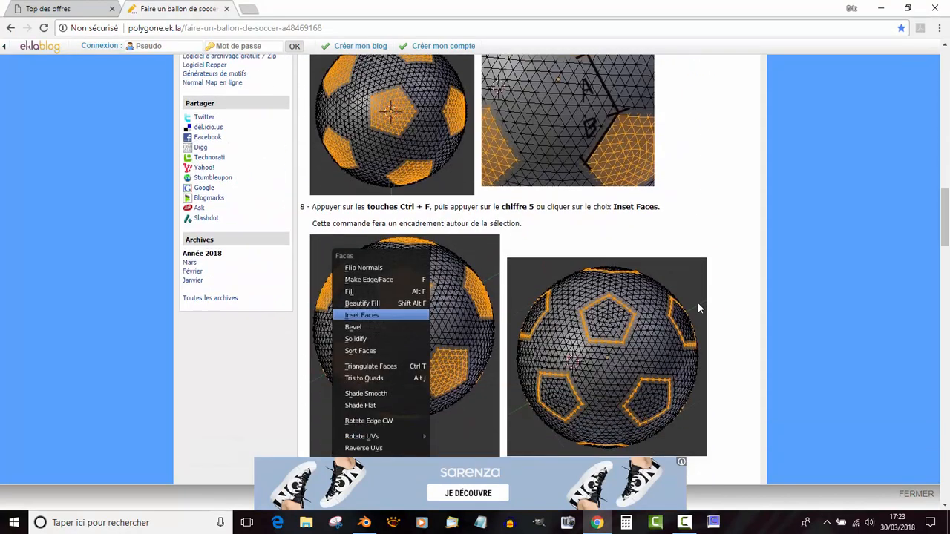
scroll(720, 326, "down", 5)
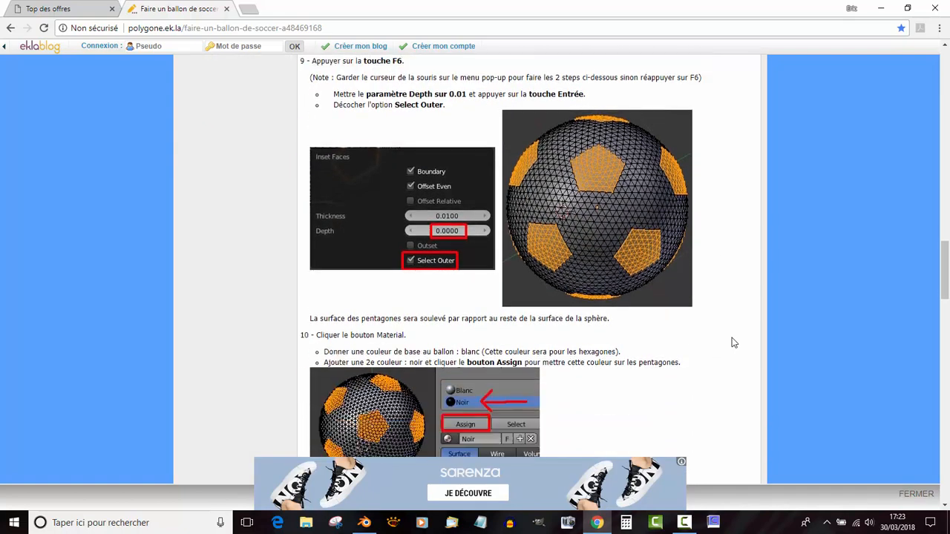
scroll(725, 356, "down", 4)
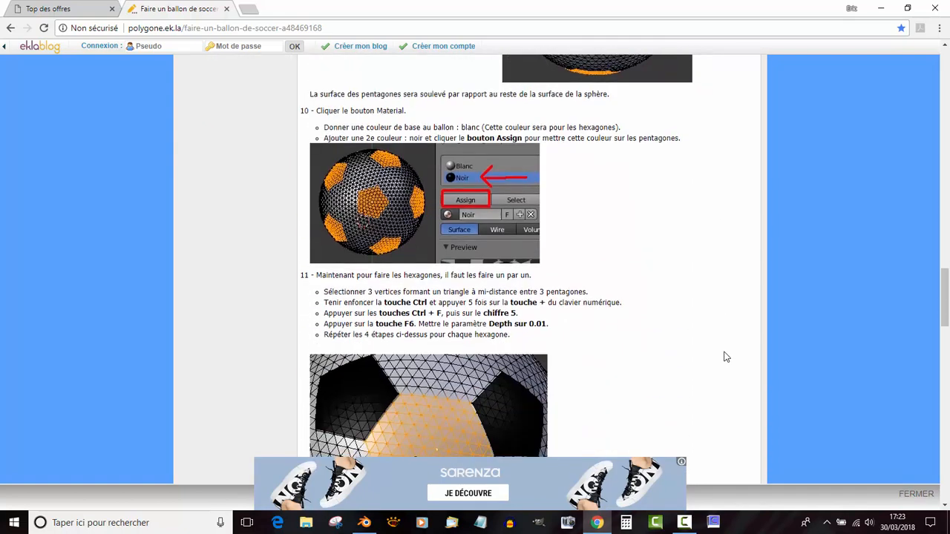
scroll(726, 357, "down", 4)
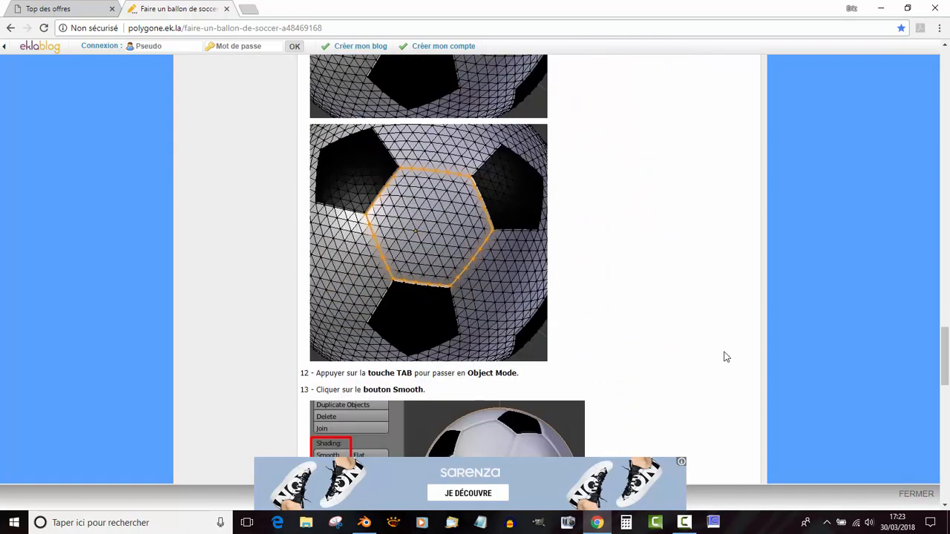
scroll(726, 357, "down", 2)
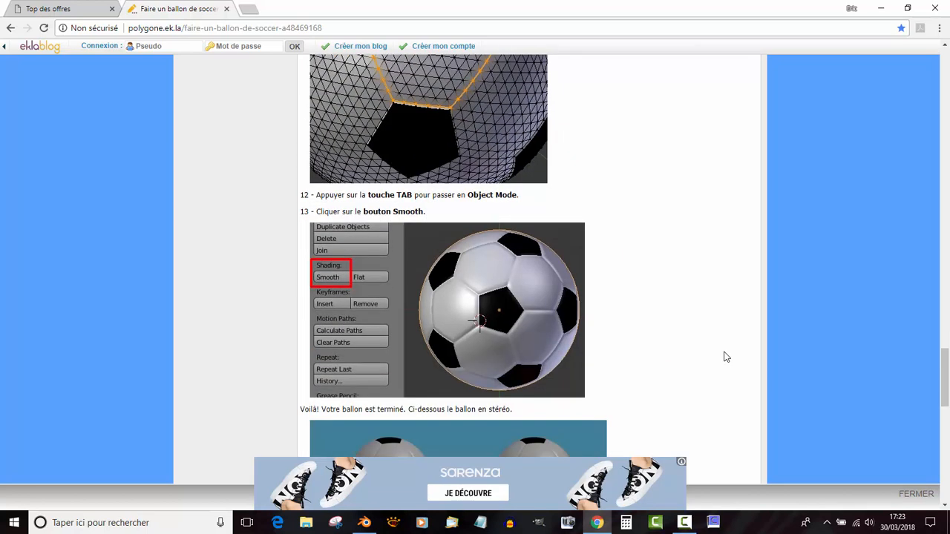
scroll(726, 357, "down", 3)
scroll(726, 357, "up", 2)
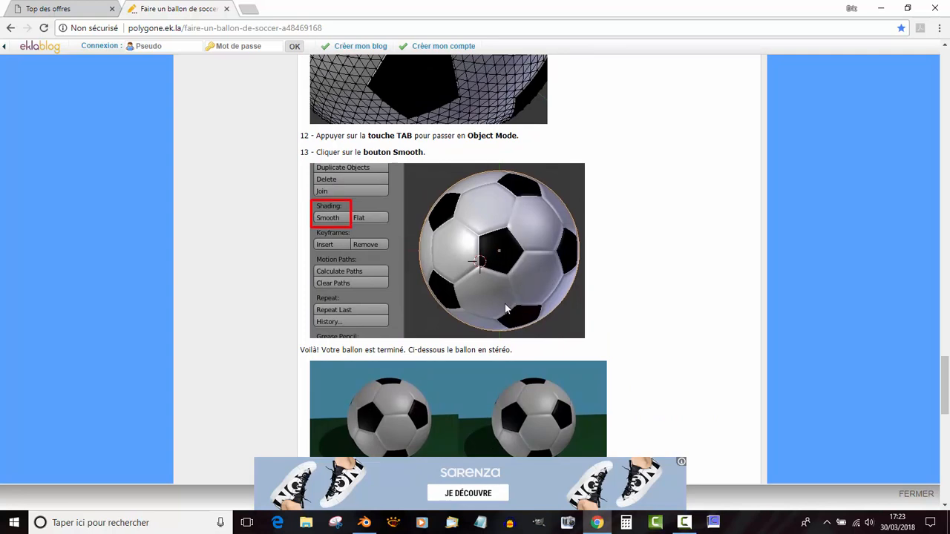
scroll(735, 283, "down", 1)
scroll(734, 283, "down", 3)
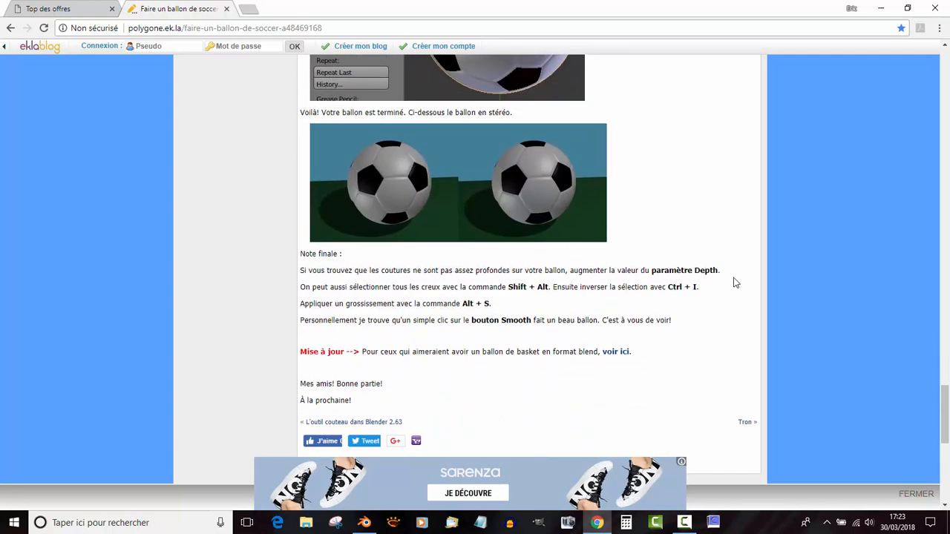
scroll(734, 282, "up", 3)
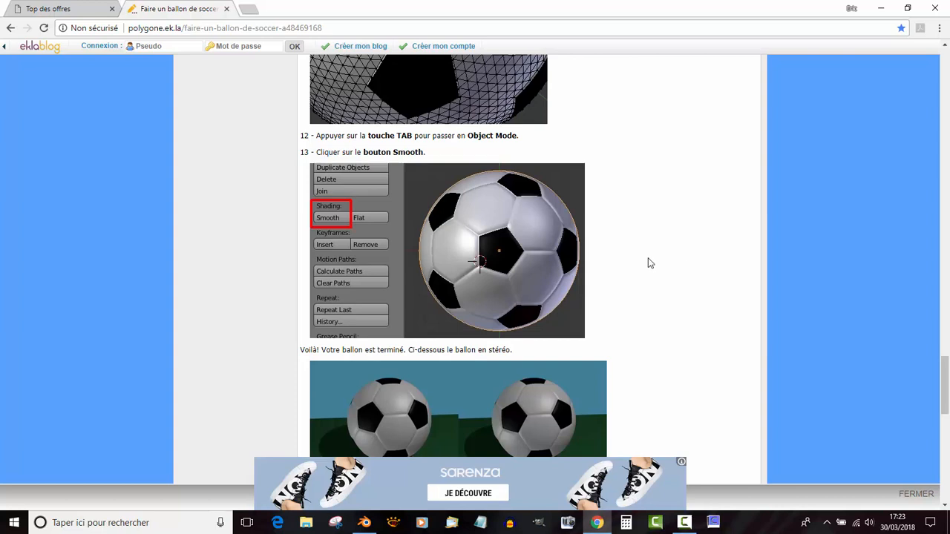
scroll(676, 272, "up", 2)
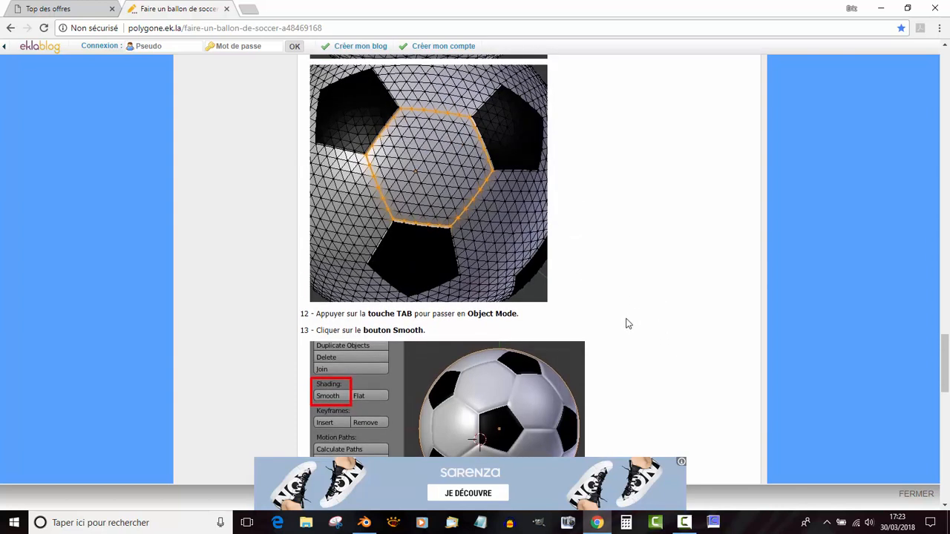
scroll(624, 320, "up", 2)
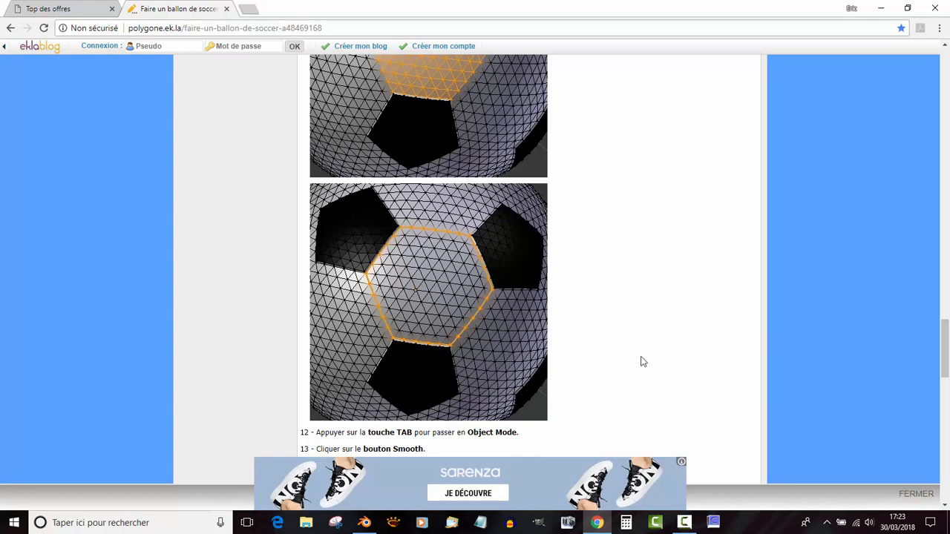
Switch back to Blender and examine the finished render of the three balls up close
key("alt+Tab")
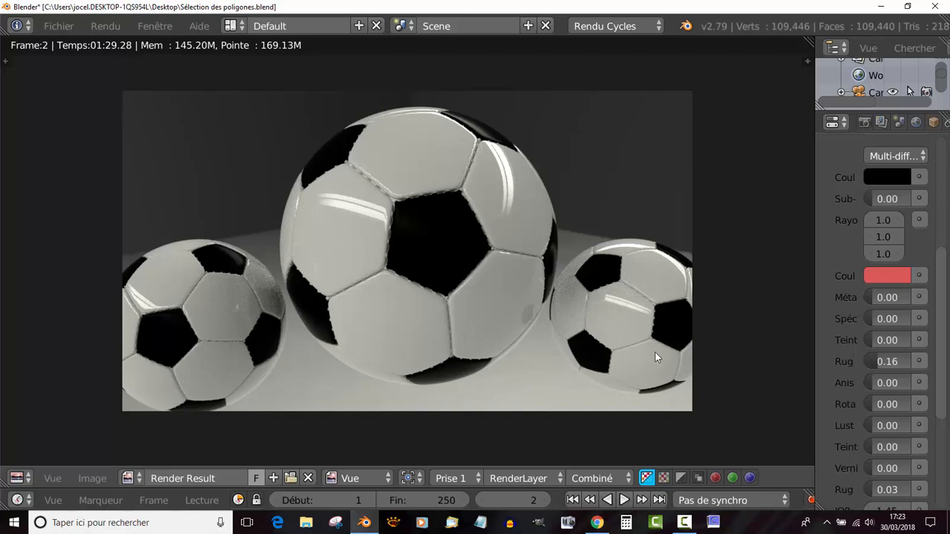
scroll(655, 357, "down", 4)
scroll(644, 346, "up", 5)
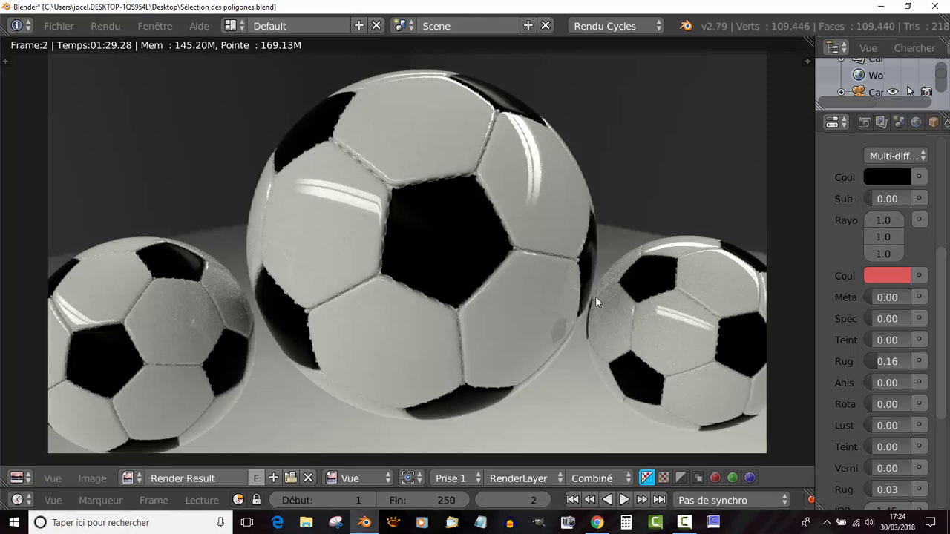
scroll(580, 214, "down", 1)
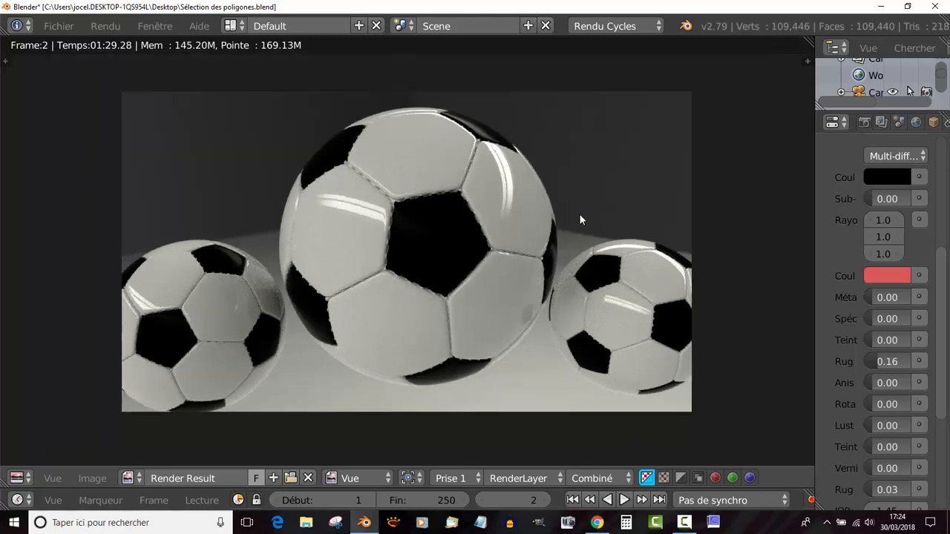
scroll(579, 214, "up", 1)
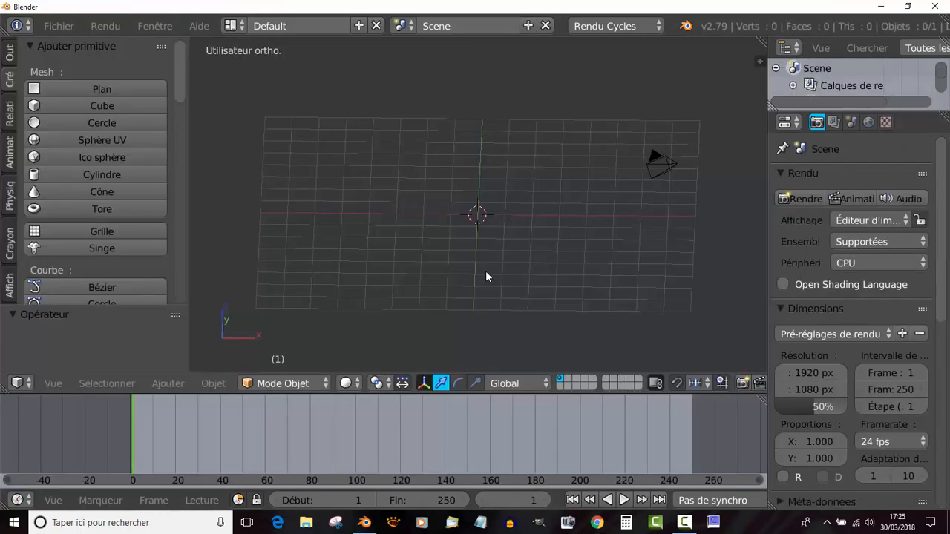
Add a grid mesh with 10 subdivisions to the empty scene, enter Edit Mode and show it from above
left_click(75, 228)
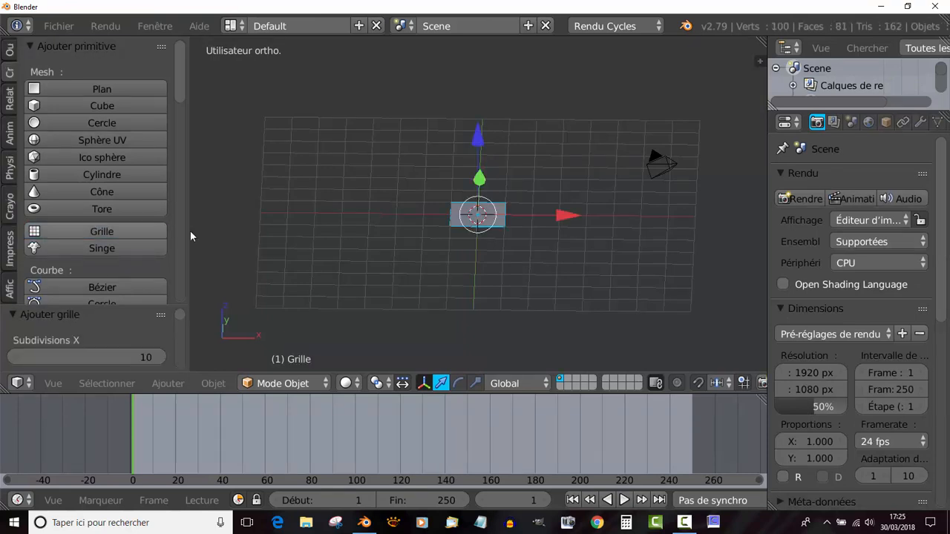
key("Tab")
scroll(447, 256, "up", 3)
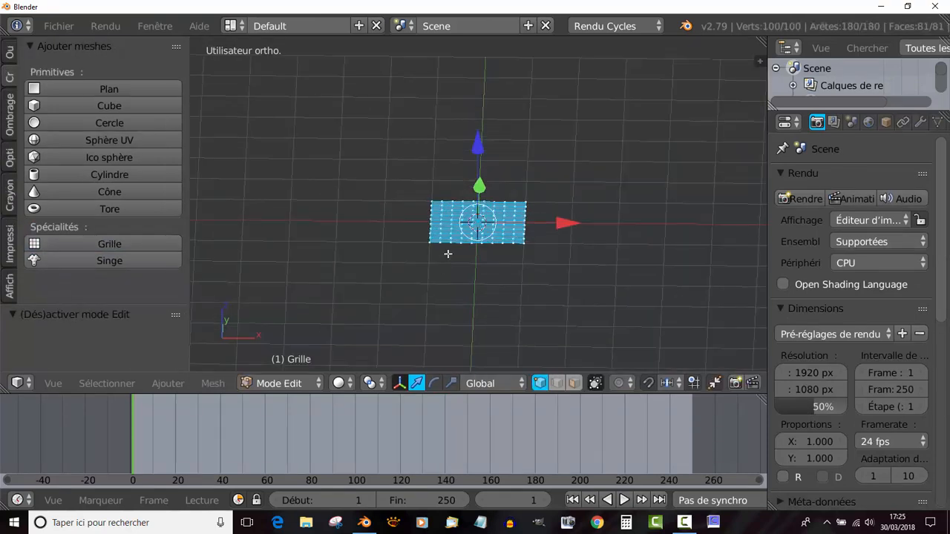
middle_click_drag(448, 255, 448, 303)
key("KP_7")
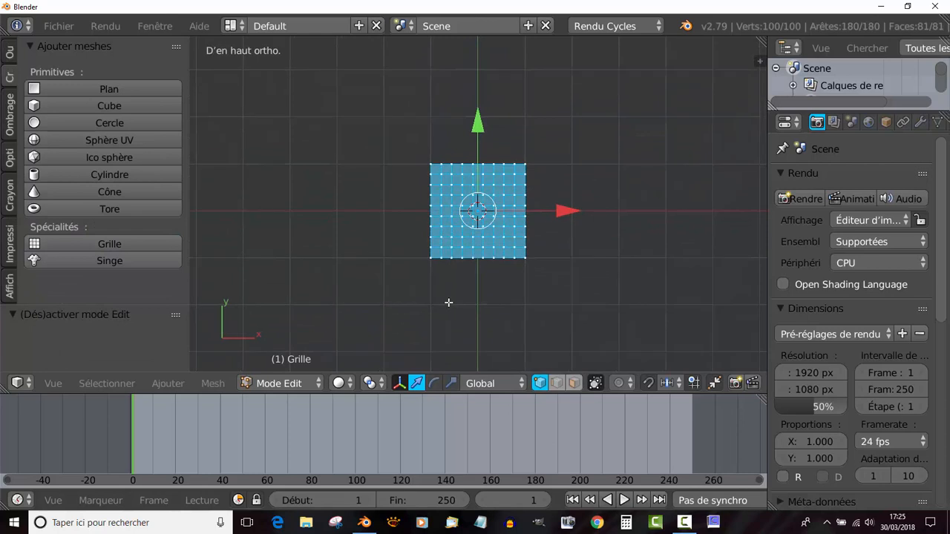
scroll(452, 301, "up", 5)
middle_click_drag(485, 286, 465, 270, "shift")
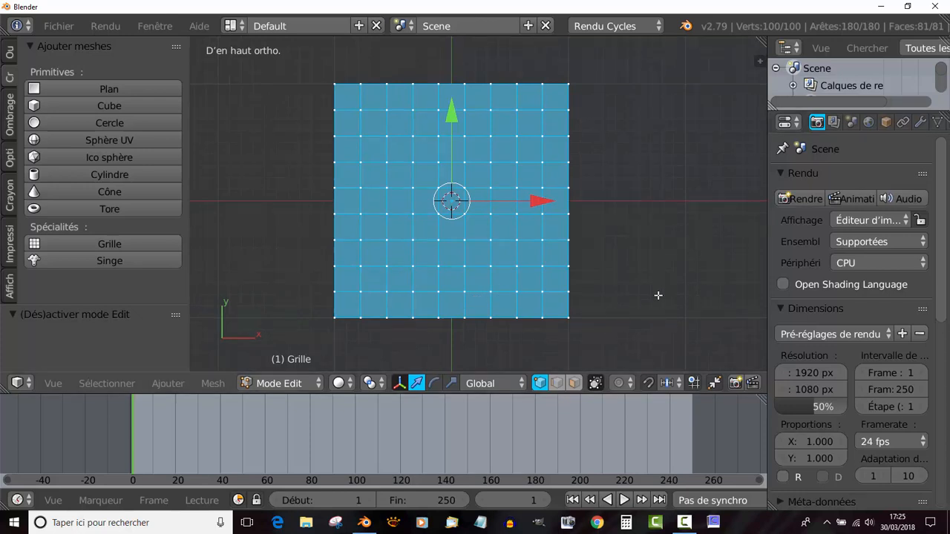
Bevel only the vertices of the whole grid, forming small diamonds between octagonal faces
key("ctrl+shift+b")
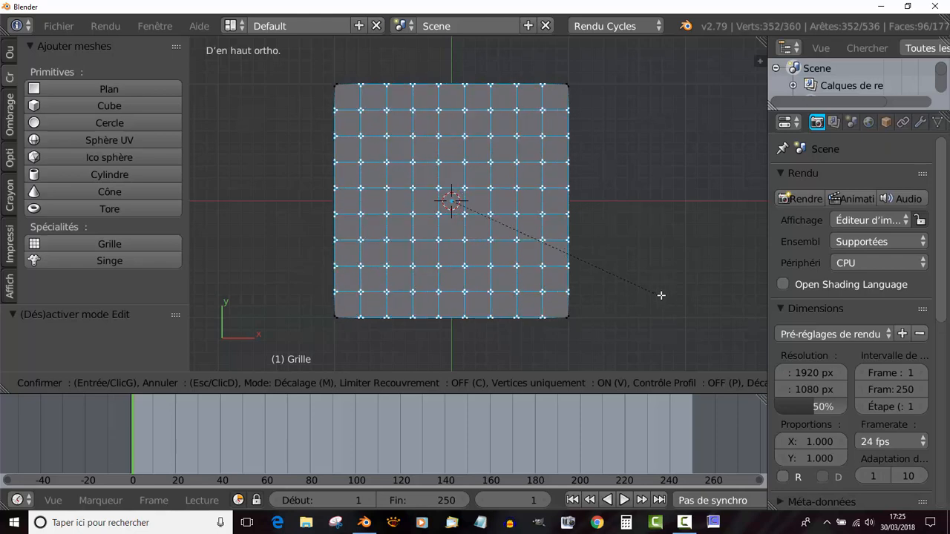
scroll(670, 298, "up", 3)
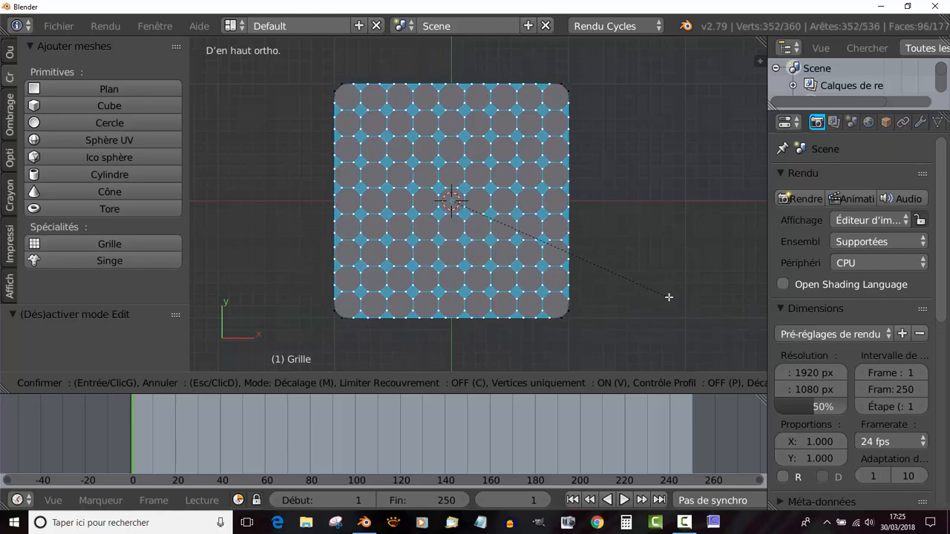
left_click(670, 297)
scroll(644, 304, "up", 3)
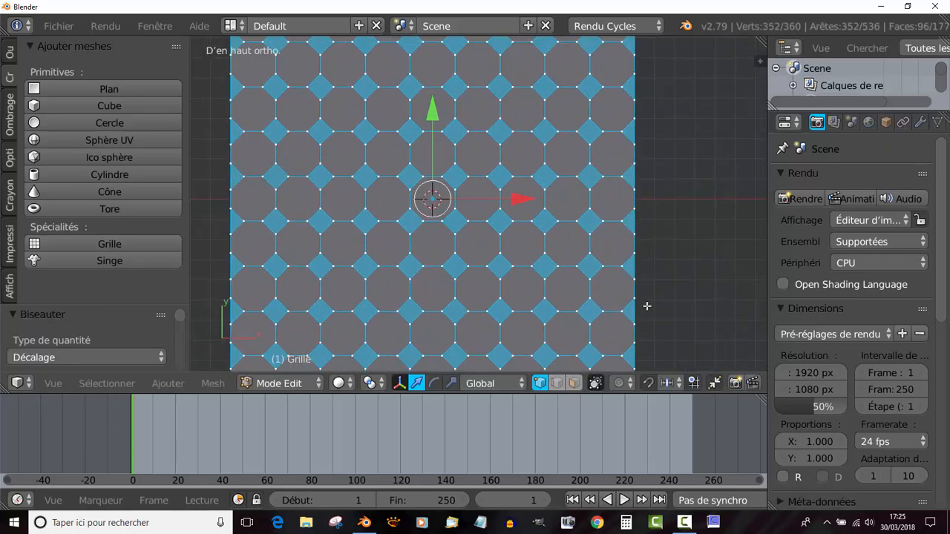
scroll(515, 257, "down", 1)
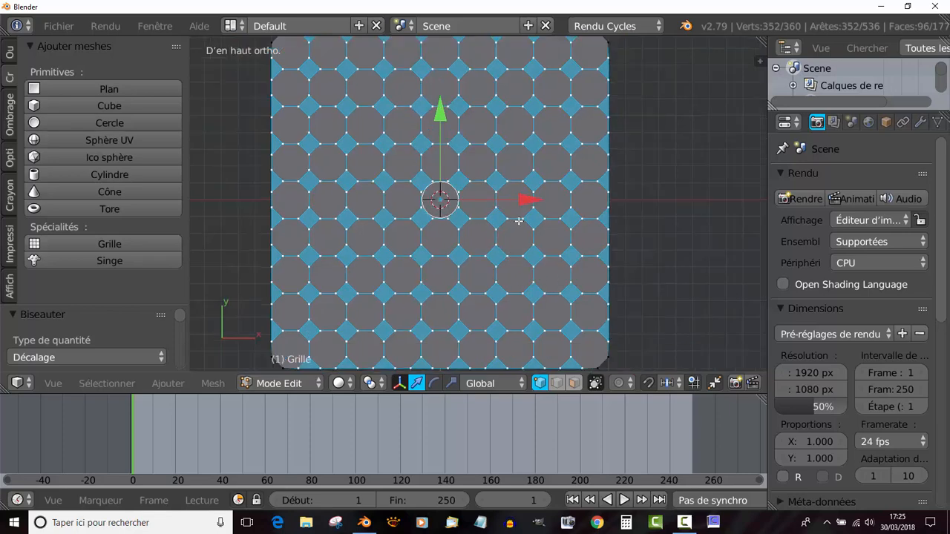
scroll(669, 286, "down", 2)
scroll(624, 274, "up", 2)
Undo the vertex bevel on the grid
key("ctrl+z")
scroll(504, 269, "up", 1)
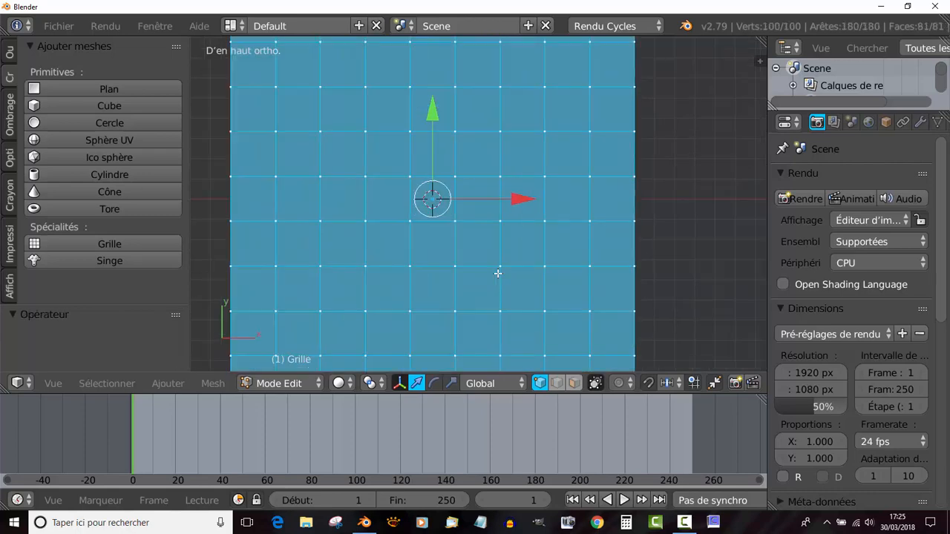
middle_click_drag(487, 269, 475, 244)
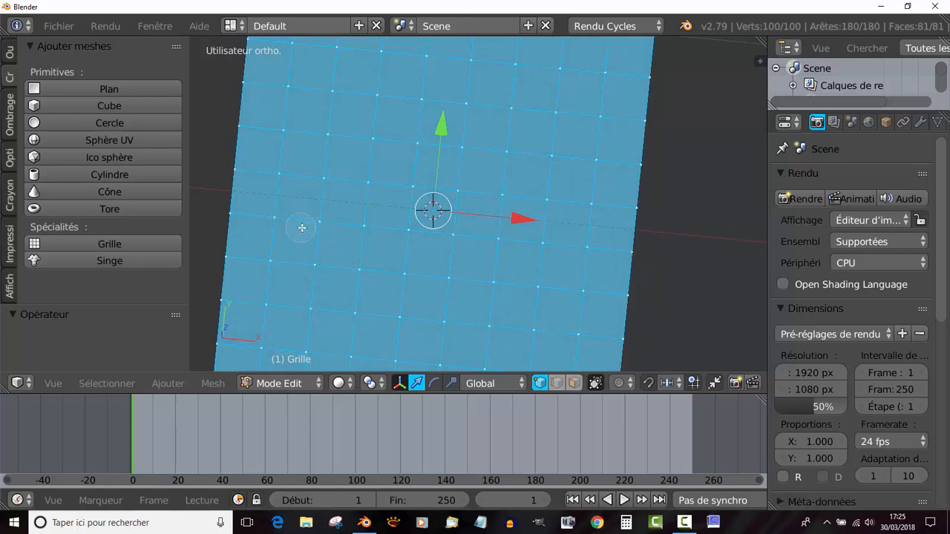
Deselect everything and circle-select one complete row of ten vertices across the middle of the grid
key("c")
key("a")
key("c")
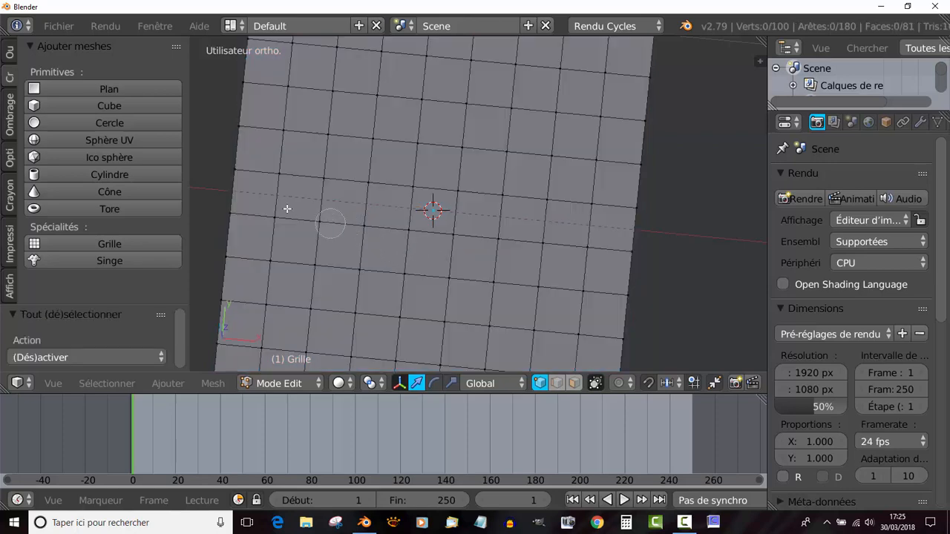
mouse_move(333, 216)
left_mouse_down()
mouse_move(250, 214)
mouse_move(621, 259)
left_mouse_up()
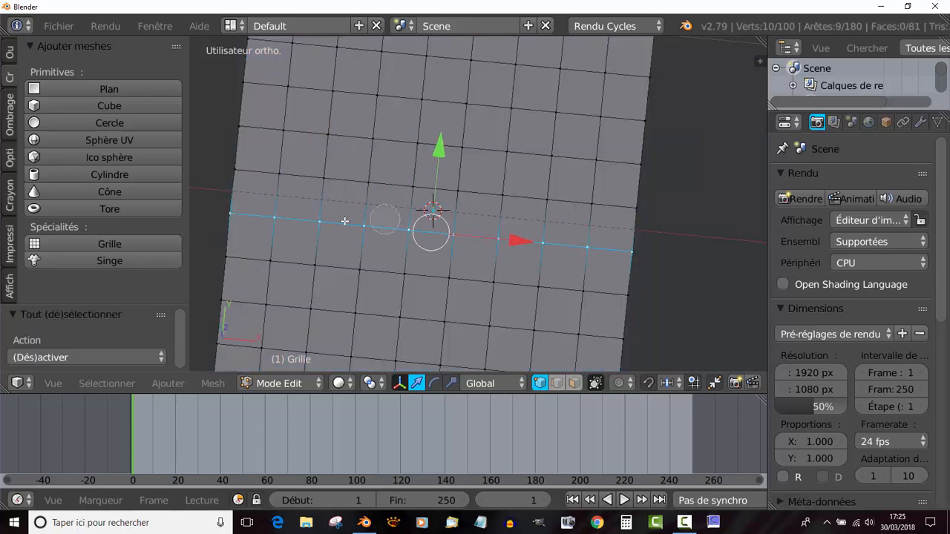
key("Escape")
Add a loop cut on each side of the selected row, sliding both close to it
middle_click_drag(535, 253, 449, 235)
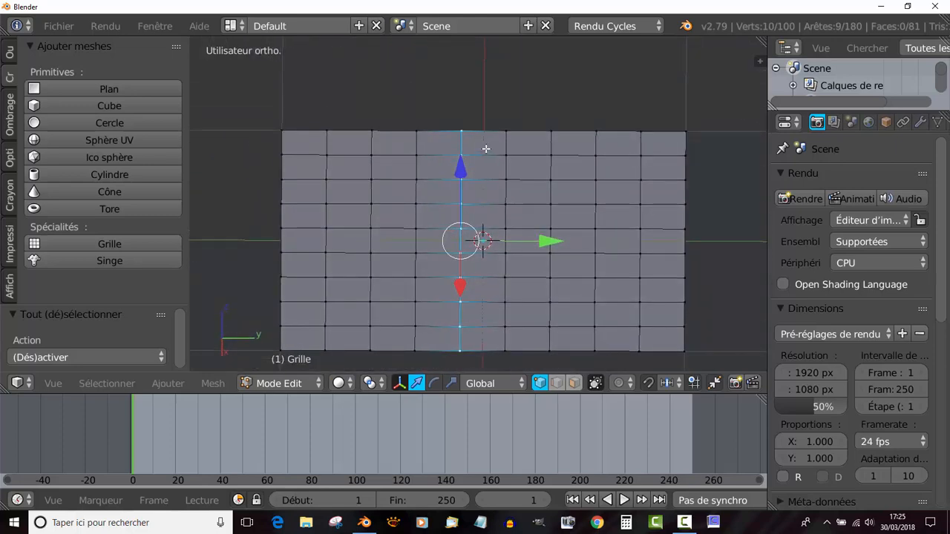
key("ctrl+r")
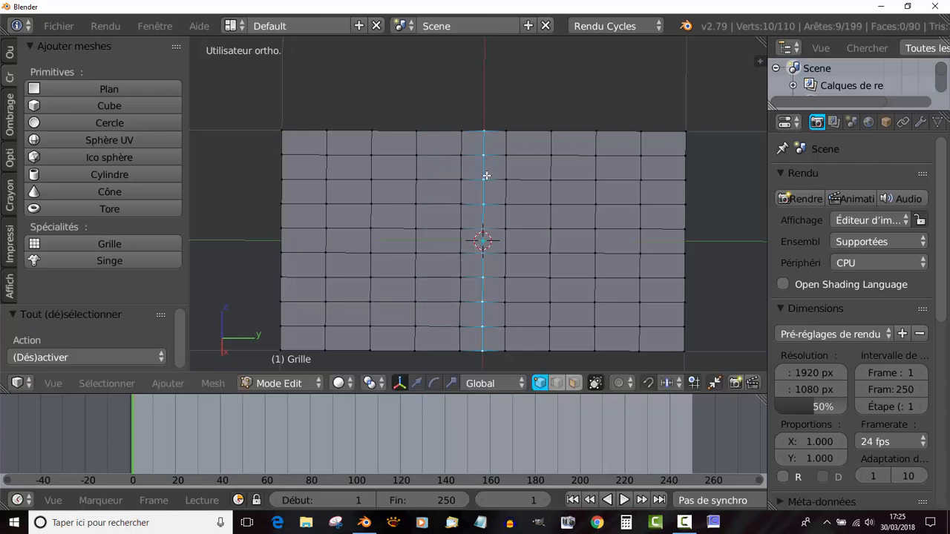
left_click(482, 237)
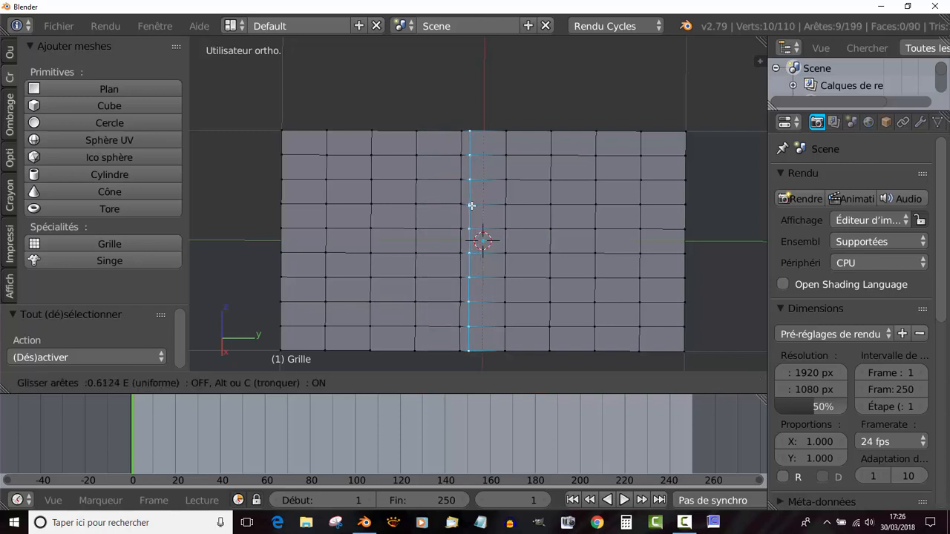
left_click(469, 210)
key("ctrl+r")
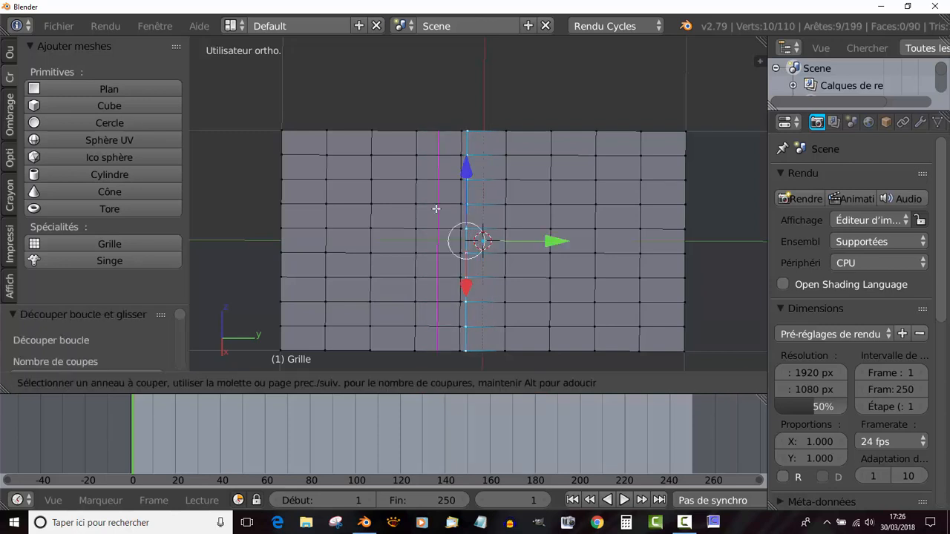
left_click(437, 207)
left_click(452, 201)
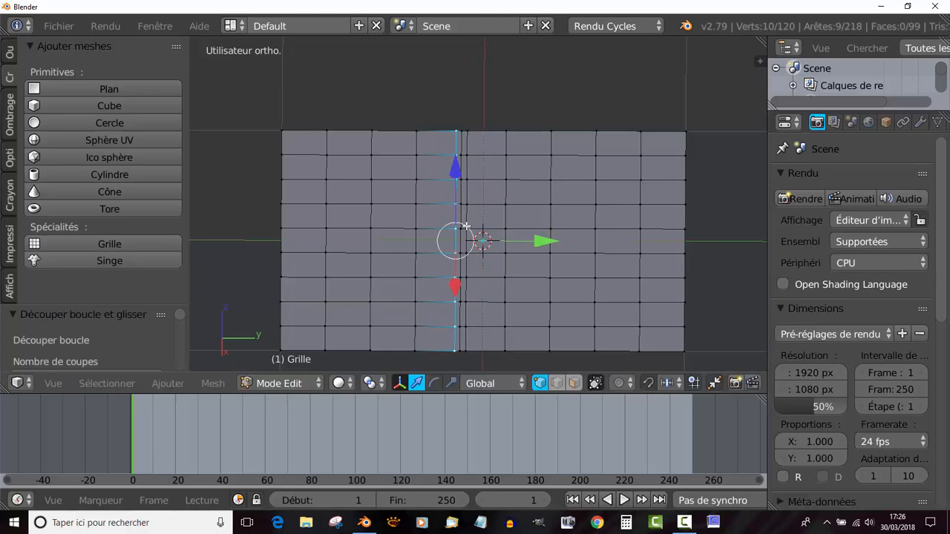
Lower the middle edge loop slightly along Z between the two close loops to form a narrow groove
scroll(466, 226, "up", 1)
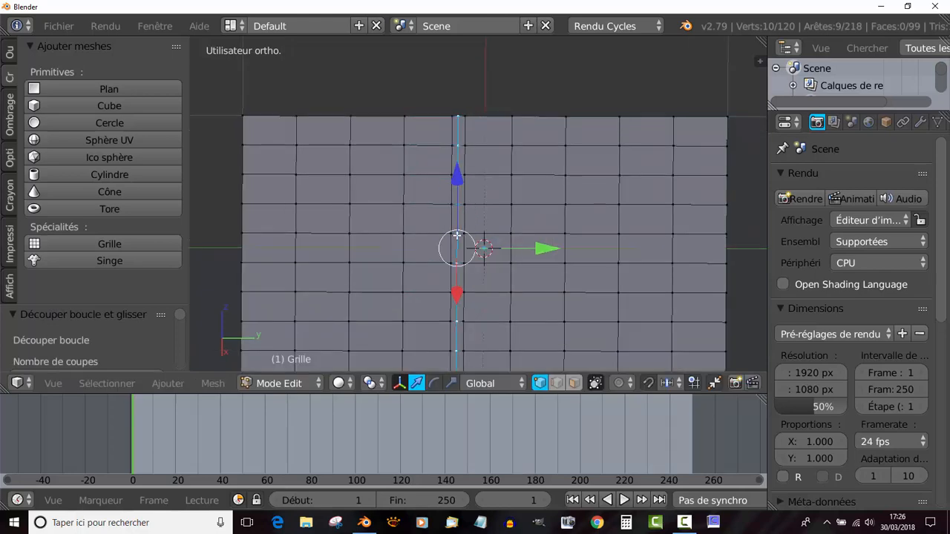
middle_click_drag(483, 246, 568, 217)
left_click_drag(428, 220, 429, 225)
middle_click_drag(428, 226, 433, 320)
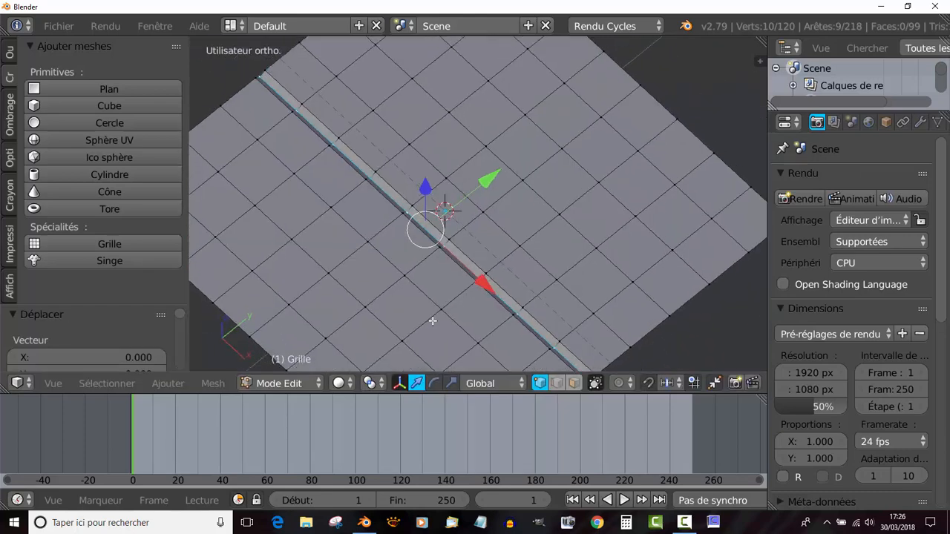
Add a Subdivision Surface modifier to the grid and set its view subdivisions to 2
left_click(921, 124)
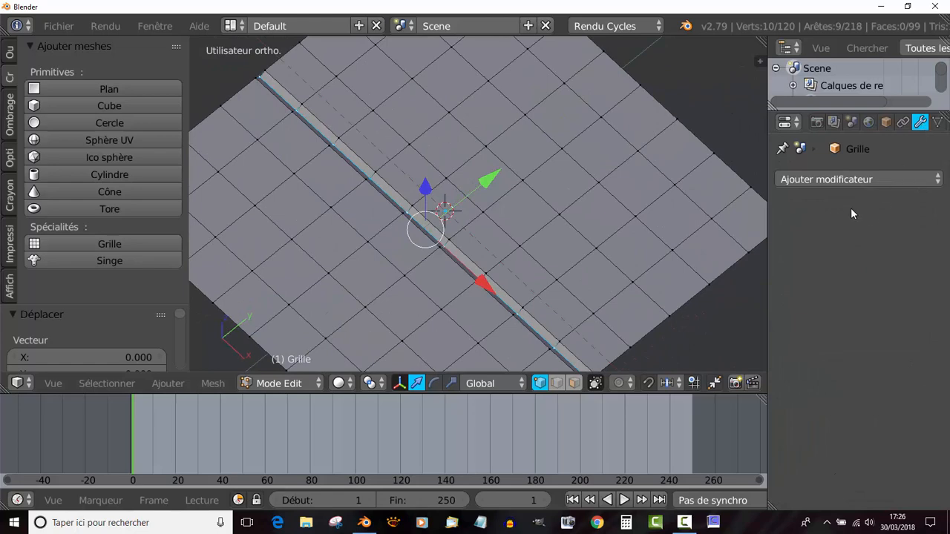
left_click(850, 178)
left_click(578, 457)
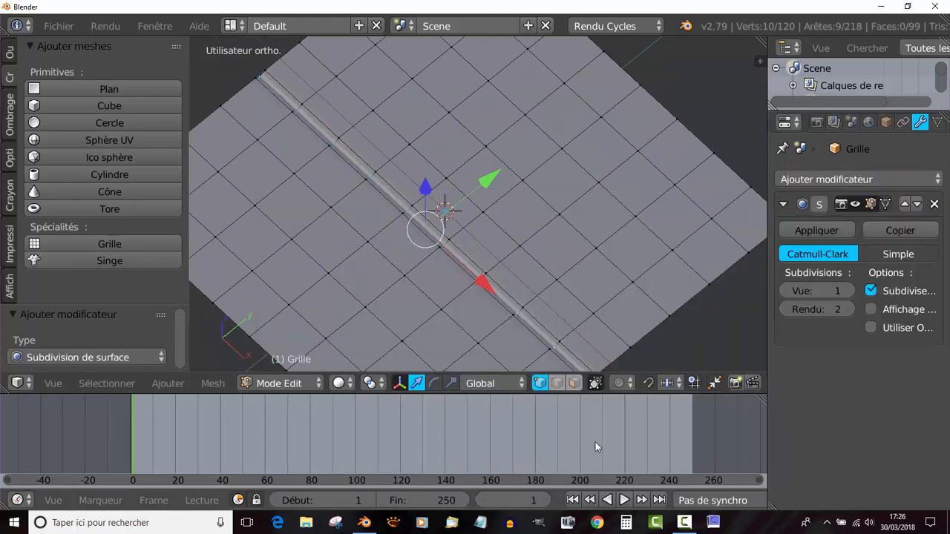
left_click(850, 291)
middle_click_drag(638, 282, 602, 267)
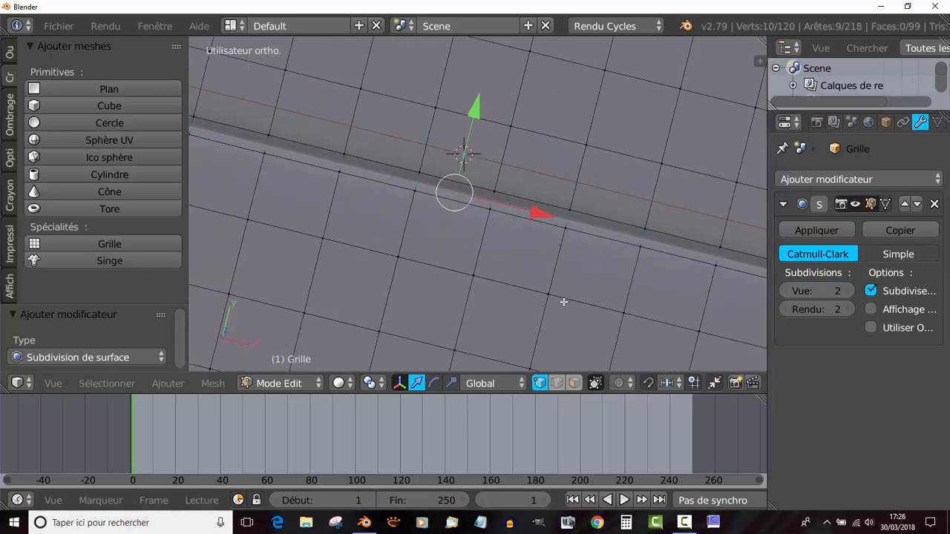
Bevel only the vertices of the groove's middle loop into small diamonds and extrude them slightly upward as studs
key("ctrl+b")
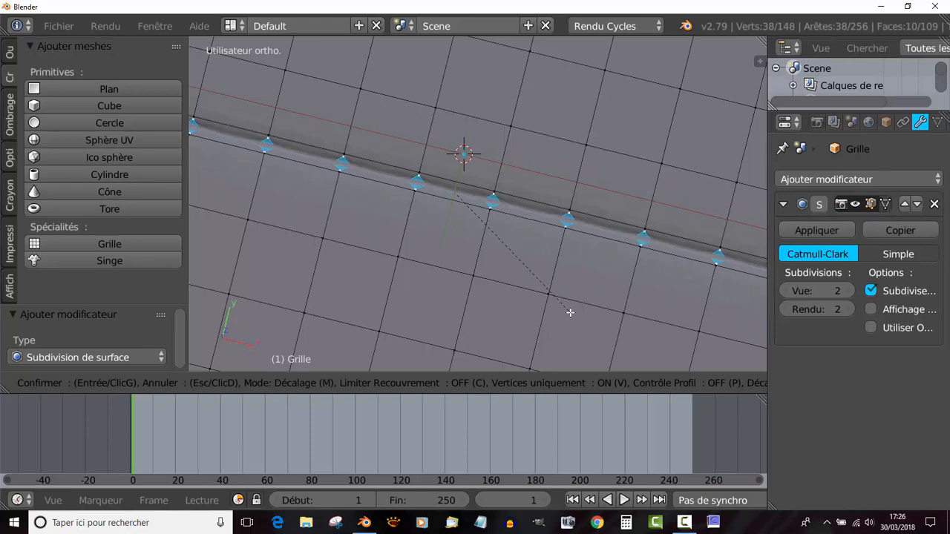
left_click(570, 312)
middle_click_drag(569, 311, 592, 239)
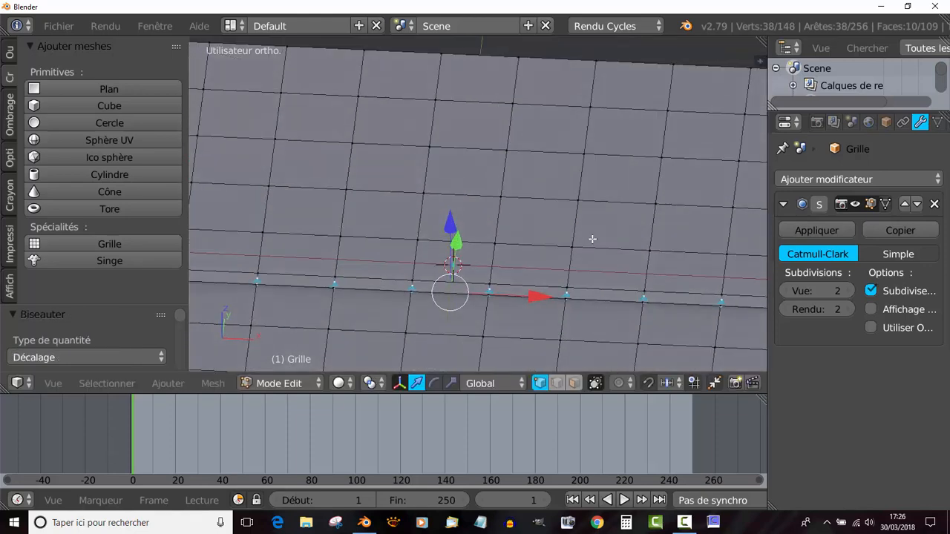
key("e")
left_click(513, 265)
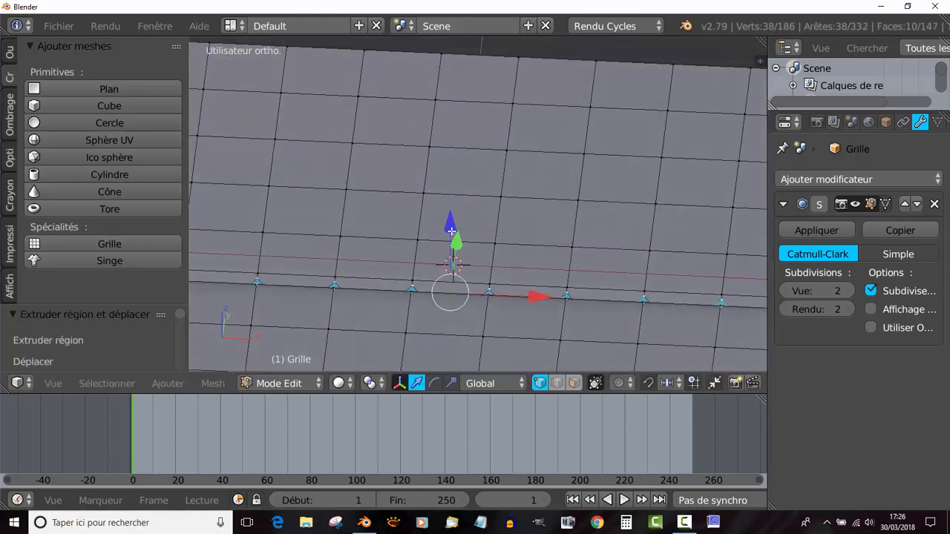
left_click_drag(452, 231, 453, 221)
key("Tab")
scroll(454, 224, "down", 2)
middle_click_drag(463, 254, 384, 299)
scroll(425, 282, "up", 4)
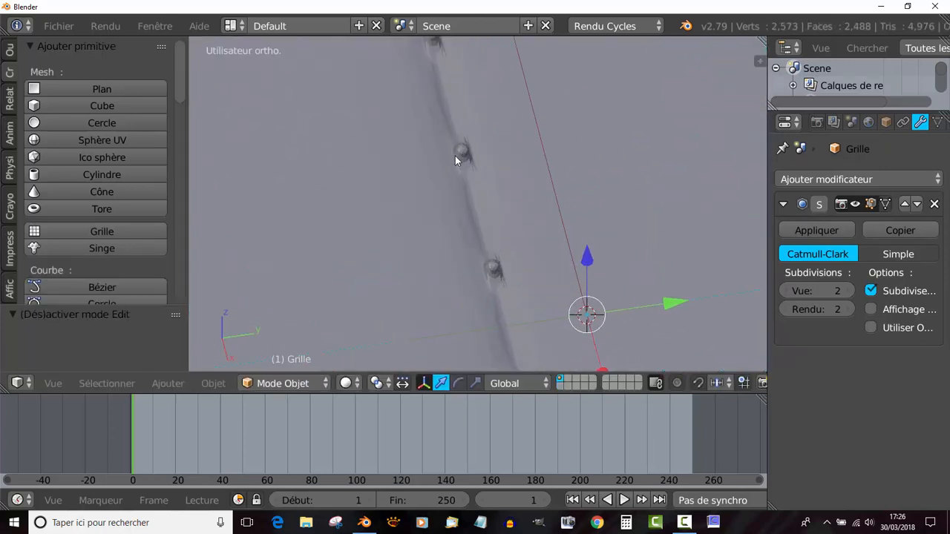
middle_click_drag(455, 156, 573, 300)
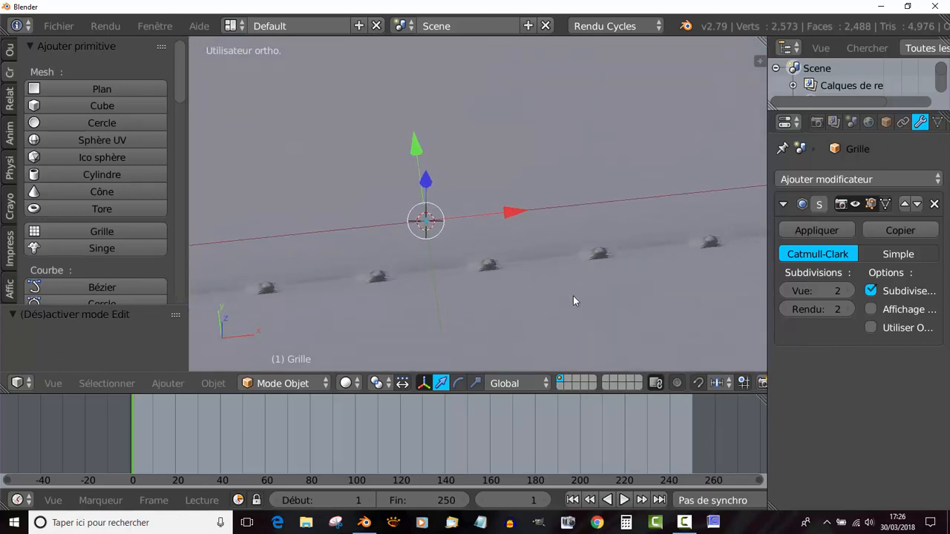
Undo the stud extrusion and the vertex bevel, returning to the plain groove in Edit Mode
key("Tab")
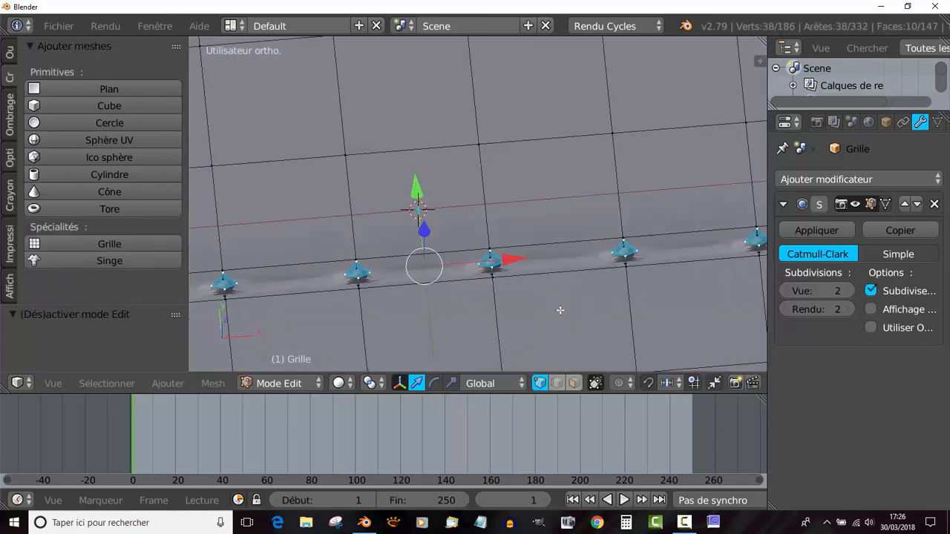
key("a")
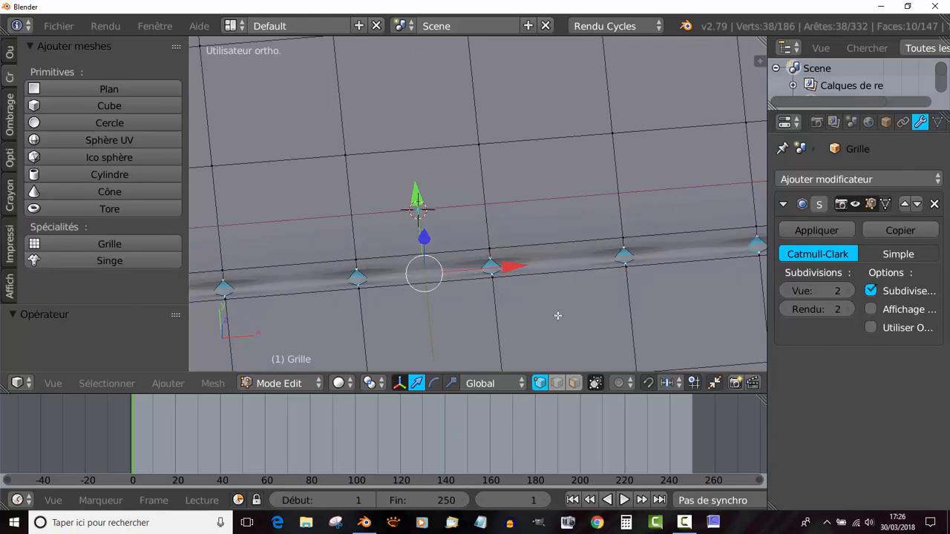
key("ctrl+z")
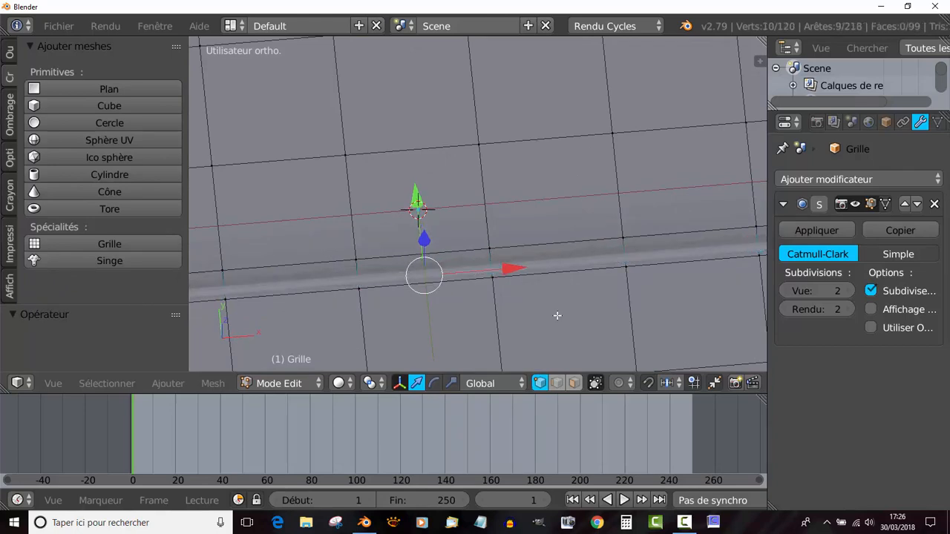
Subdivide the edges of the groove's middle loop with 1 cut
mouse_move(557, 315)
middle_mouse_down()
mouse_move(555, 305)
mouse_move(551, 329)
middle_mouse_up()
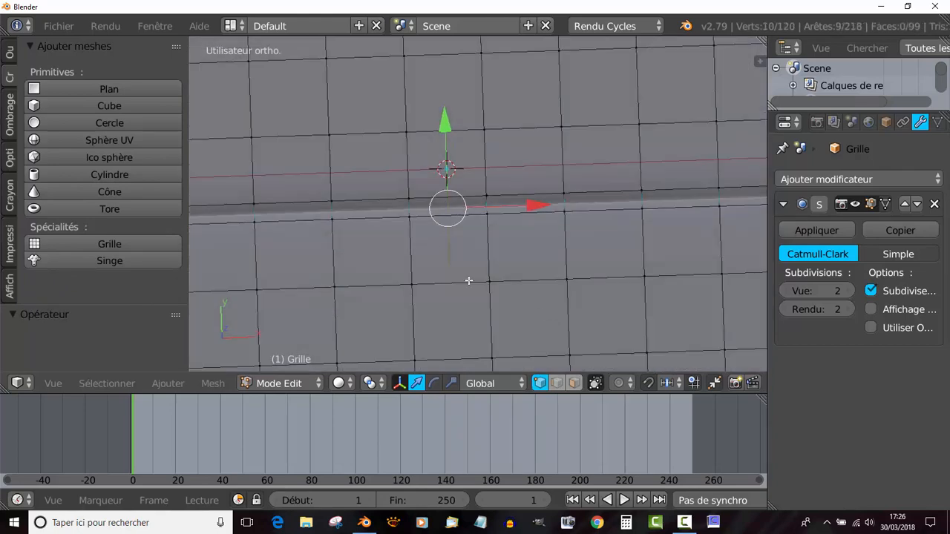
middle_click_drag(468, 281, 537, 288, "shift")
scroll(500, 284, "down", 2)
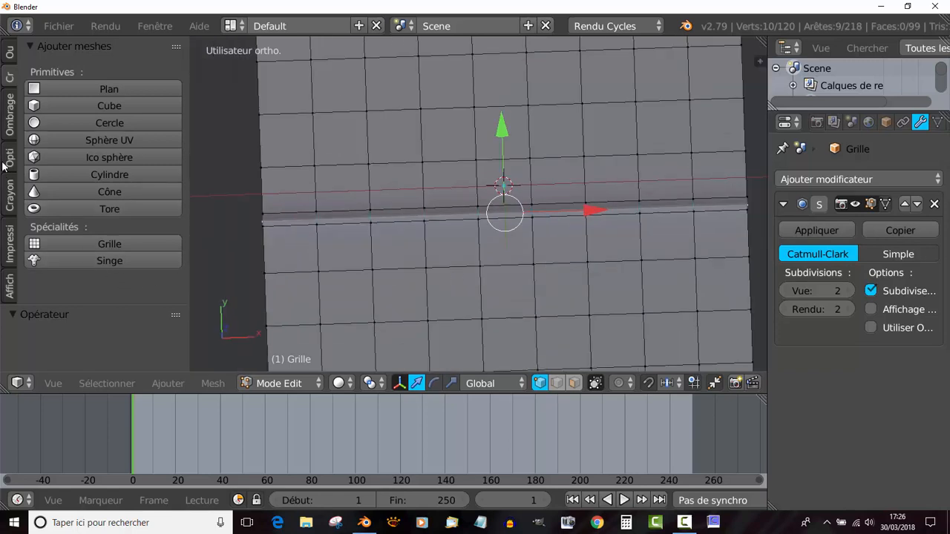
left_click(11, 56)
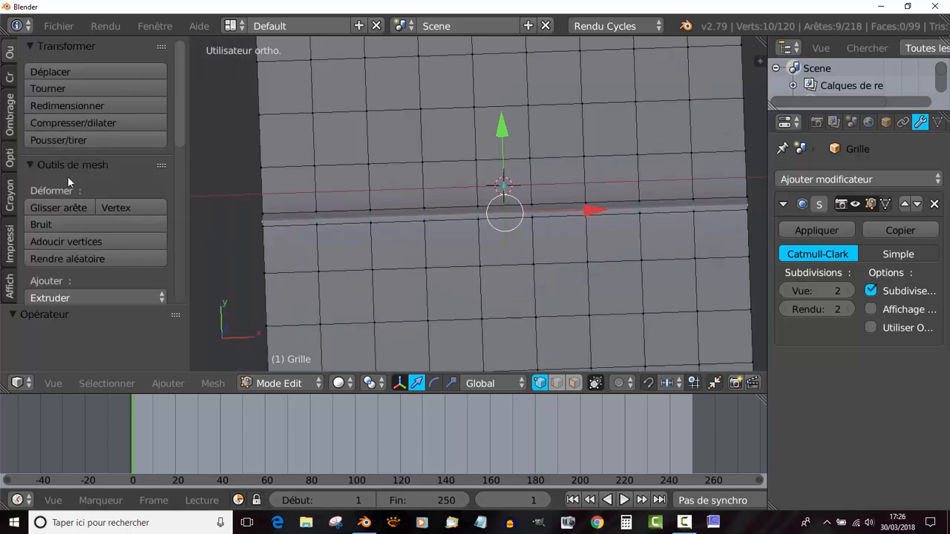
scroll(83, 253, "down", 3)
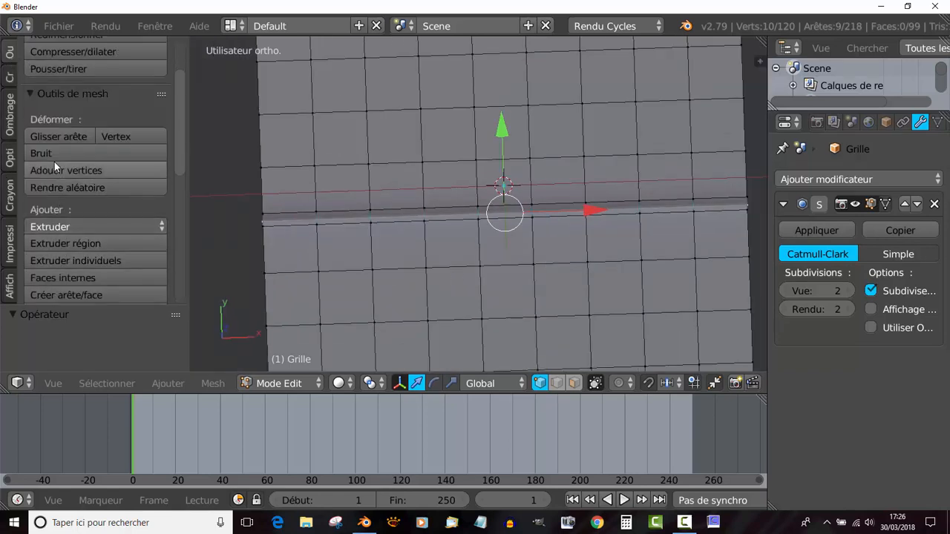
scroll(57, 158, "down", 4)
scroll(69, 226, "down", 1)
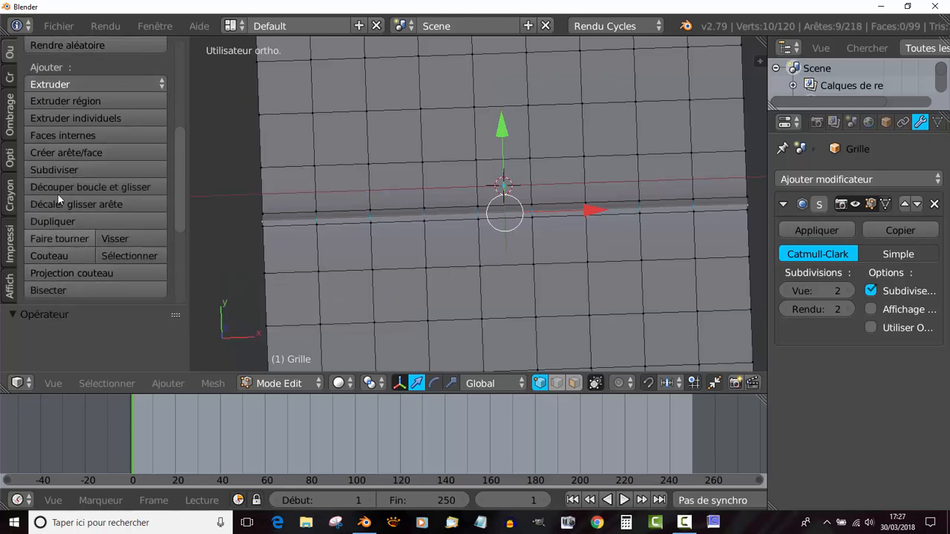
left_click(51, 168)
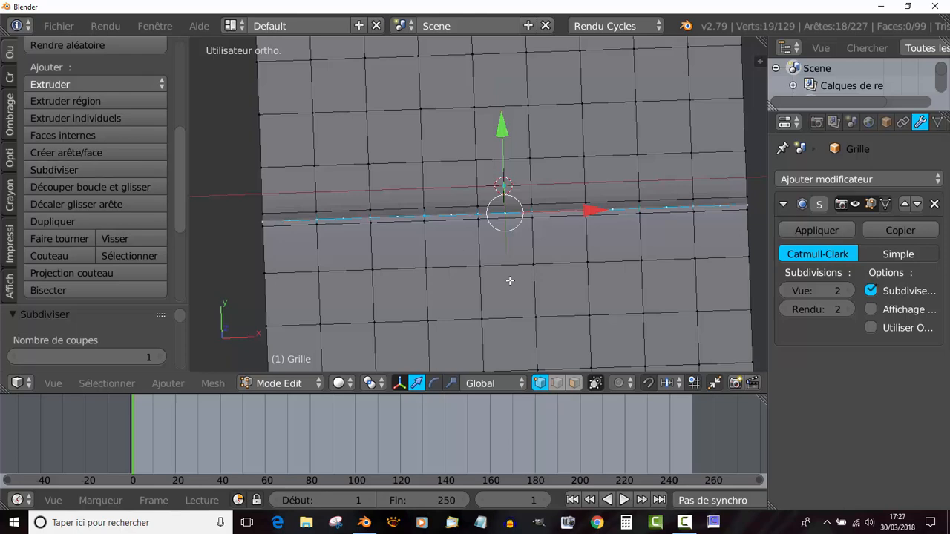
Bevel only the vertices of the subdivided middle loop from the top view, forming small diamonds along the groove
middle_click_drag(509, 279, 514, 327)
scroll(518, 314, "up", 1)
key("KP_7")
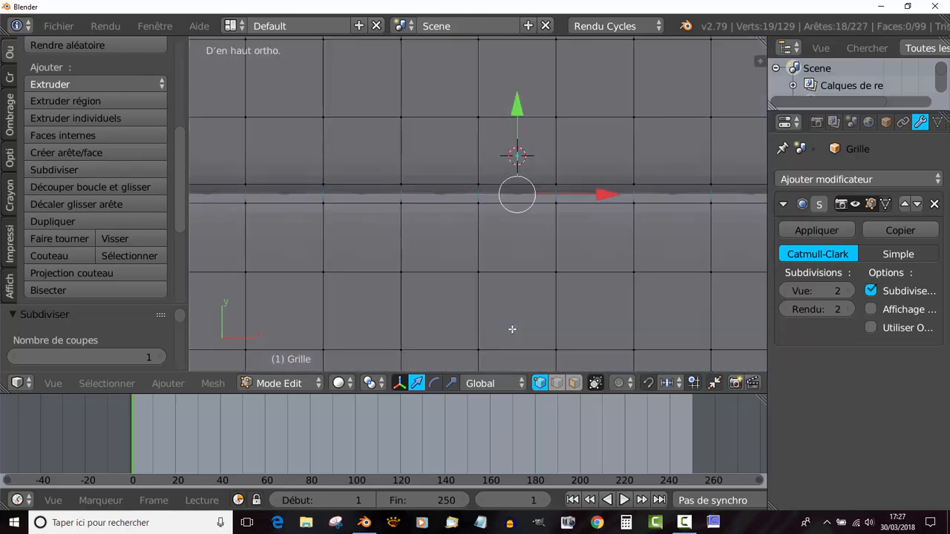
scroll(582, 332, "up", 1)
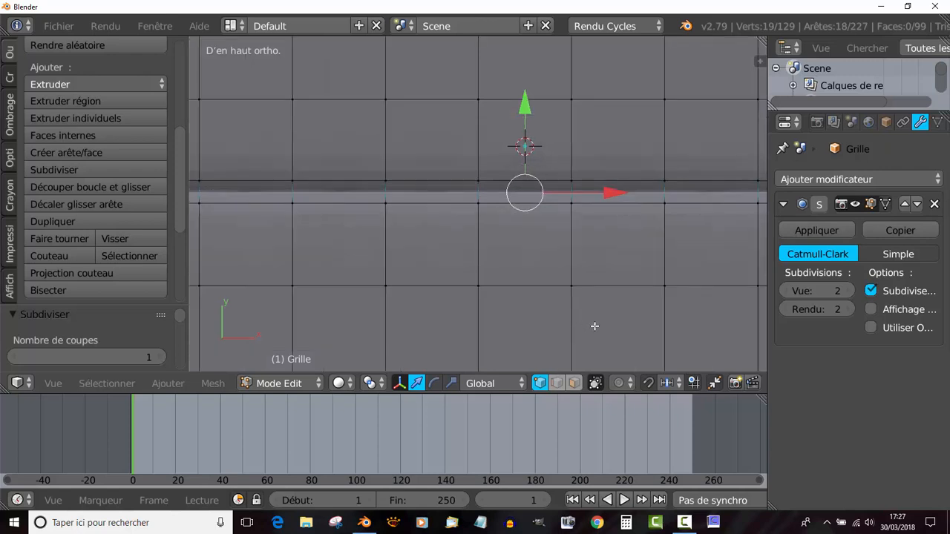
key("ctrl+shift+b")
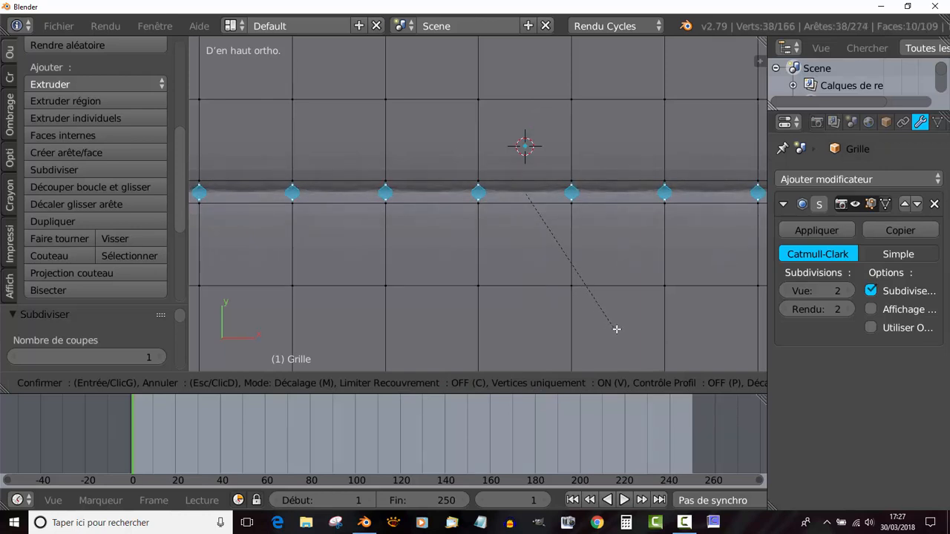
left_click(617, 327)
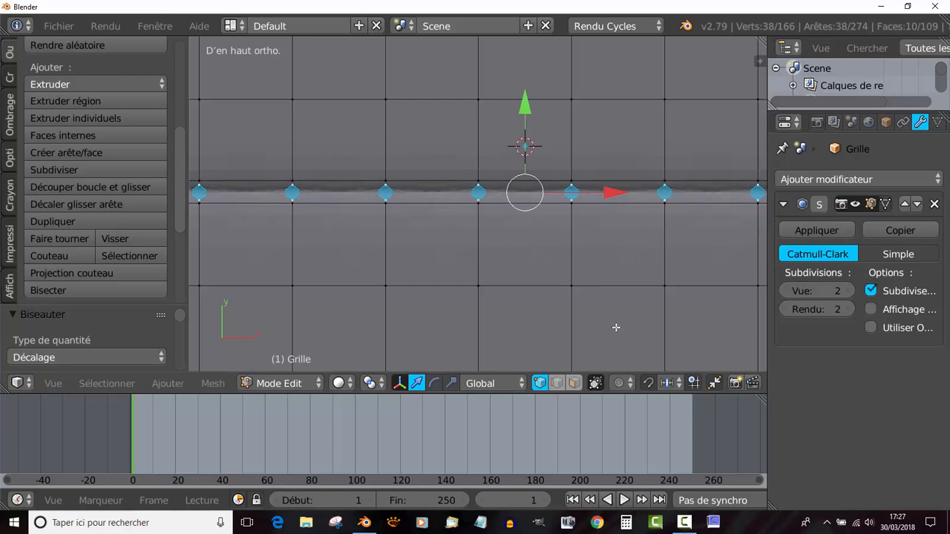
scroll(616, 327, "up", 1)
Set the pivot point to individual origins and stretch the diamonds along X by a factor of 4.166
left_click(452, 383)
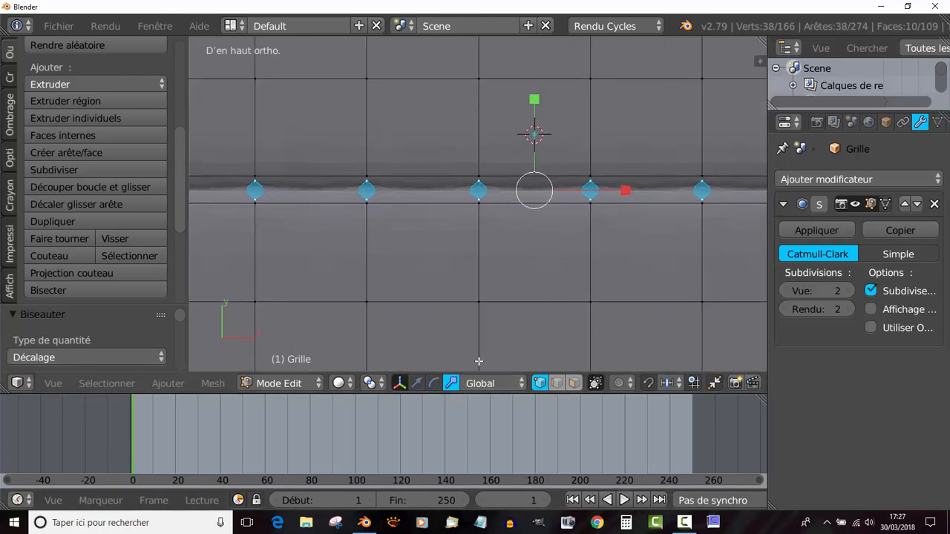
left_click(371, 383)
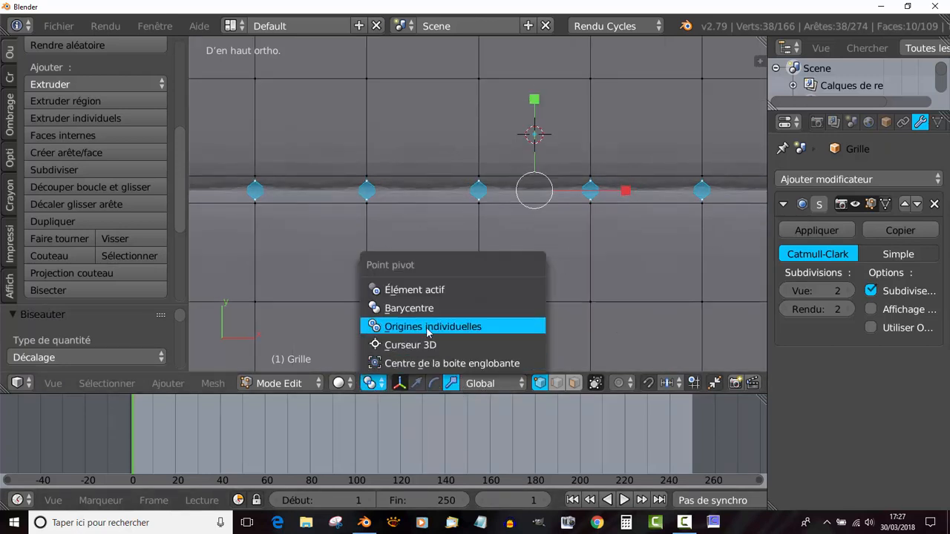
left_click(429, 325)
left_click_drag(631, 197, 378, 217)
scroll(449, 274, "down", 3)
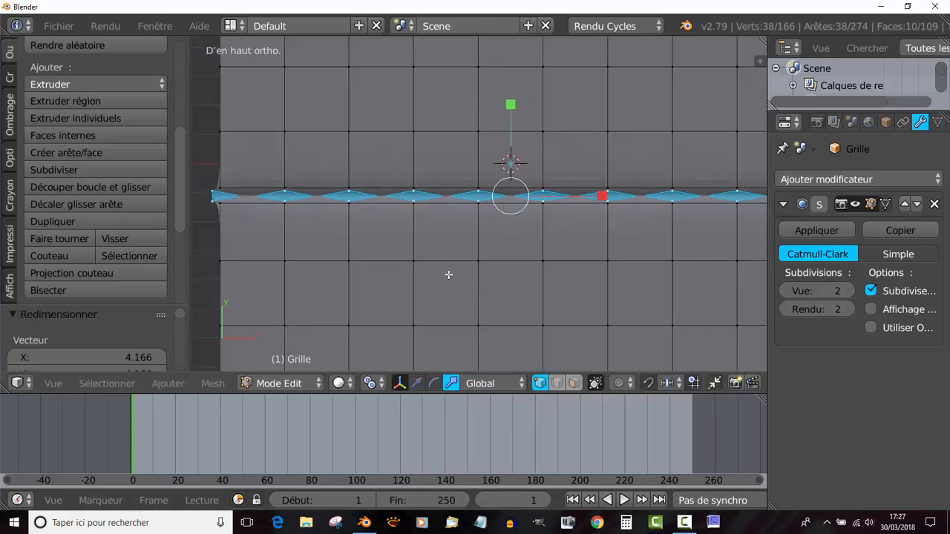
Extrude the stretched diamonds, raise them slightly along Z and inspect the resulting stitches in Object Mode
middle_click_drag(460, 291, 434, 314)
left_click(416, 383)
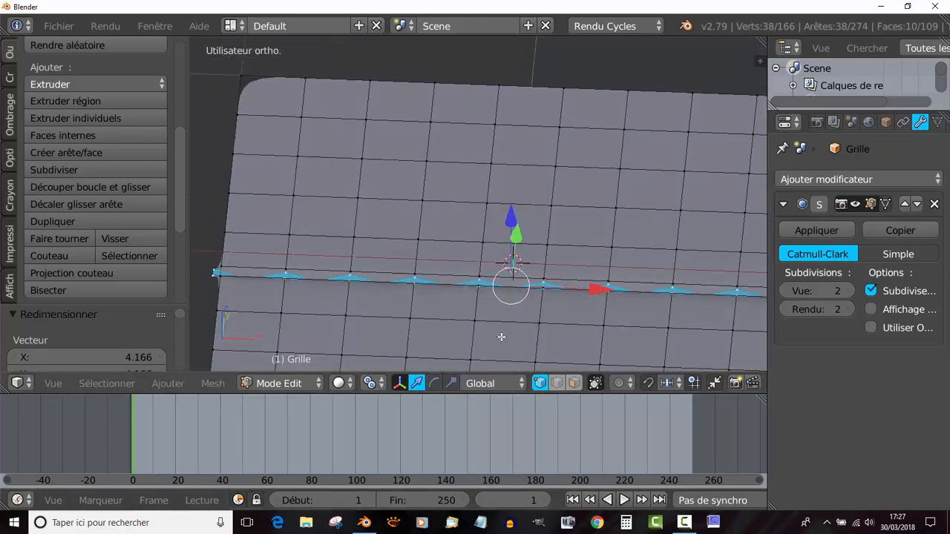
key("e")
left_click(503, 306)
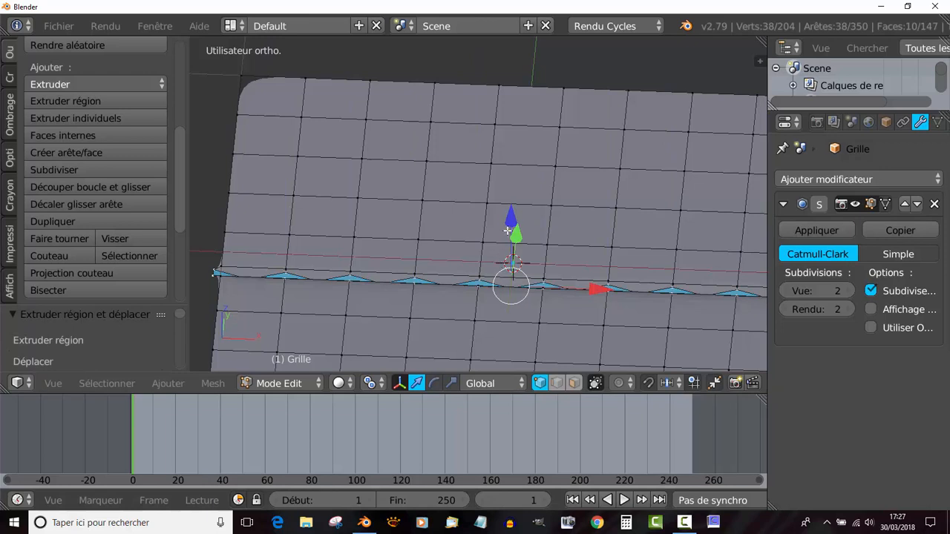
left_click_drag(510, 216, 511, 216)
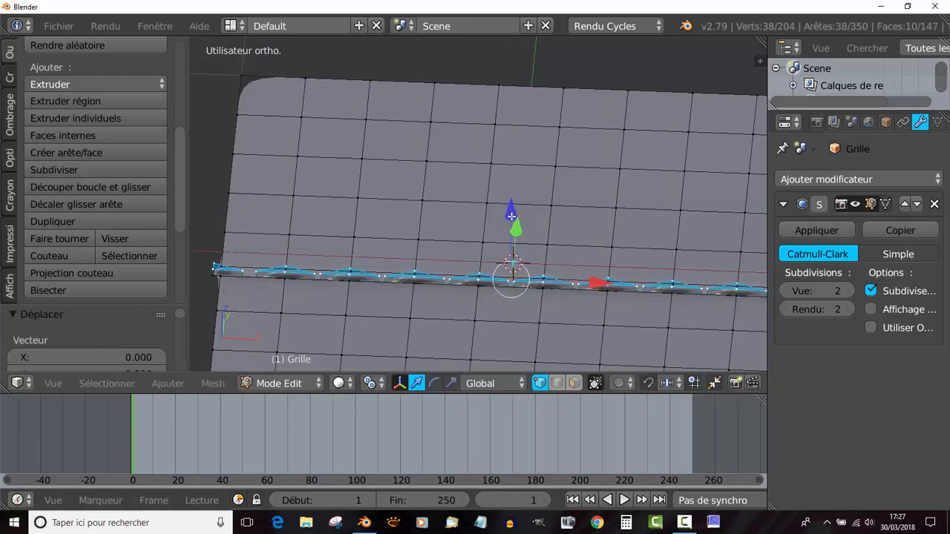
key("Tab")
middle_click_drag(511, 216, 644, 297)
scroll(498, 314, "up", 4)
middle_click_drag(498, 315, 384, 361)
Shrink the raised stitch faces along X around their individual origins and view the seam in Object Mode
key("Tab")
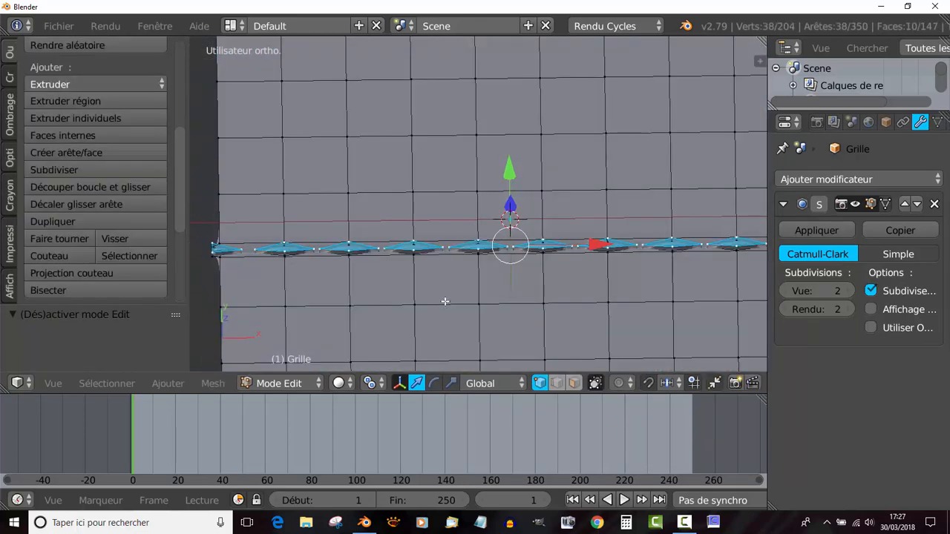
middle_click_drag(445, 301, 445, 317)
left_click(451, 382)
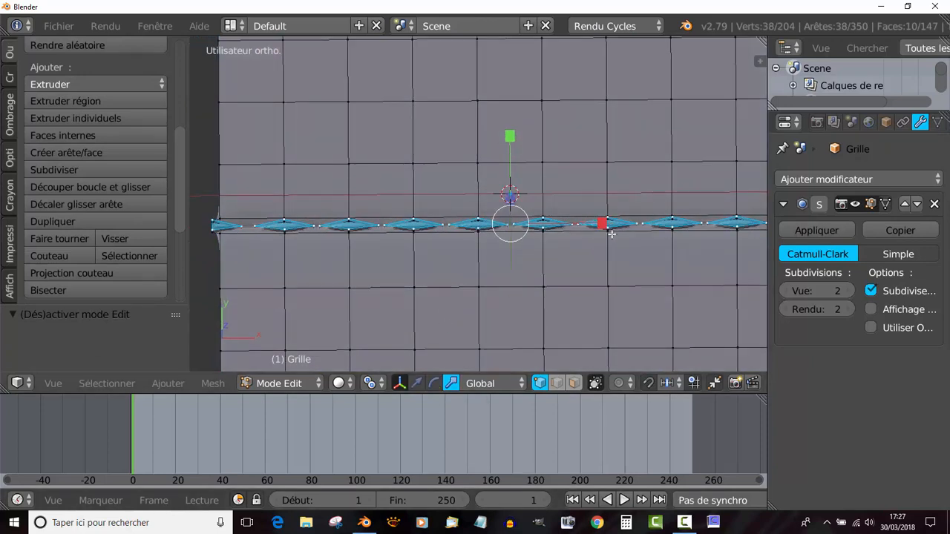
left_click_drag(601, 223, 572, 225)
key("Tab")
middle_click_drag(523, 278, 421, 283)
scroll(468, 315, "down", 5)
scroll(422, 284, "up", 3)
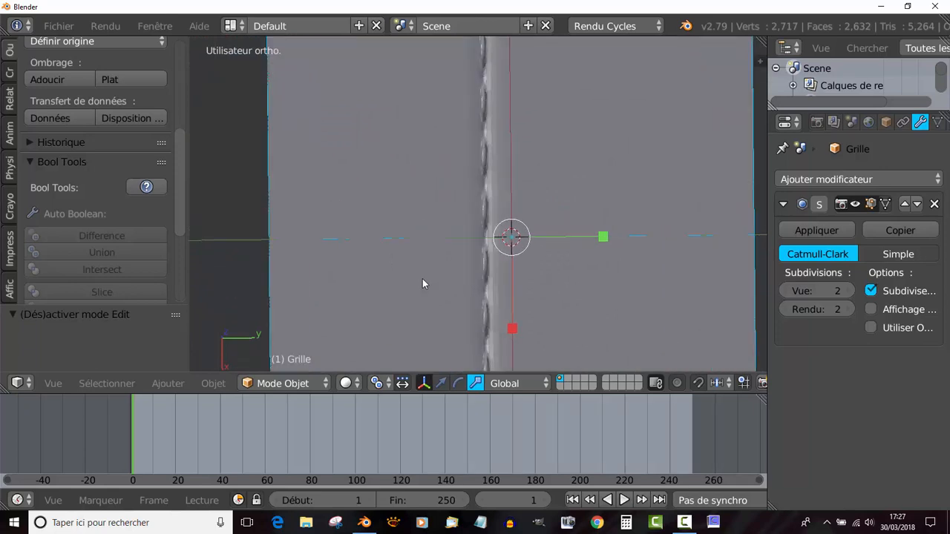